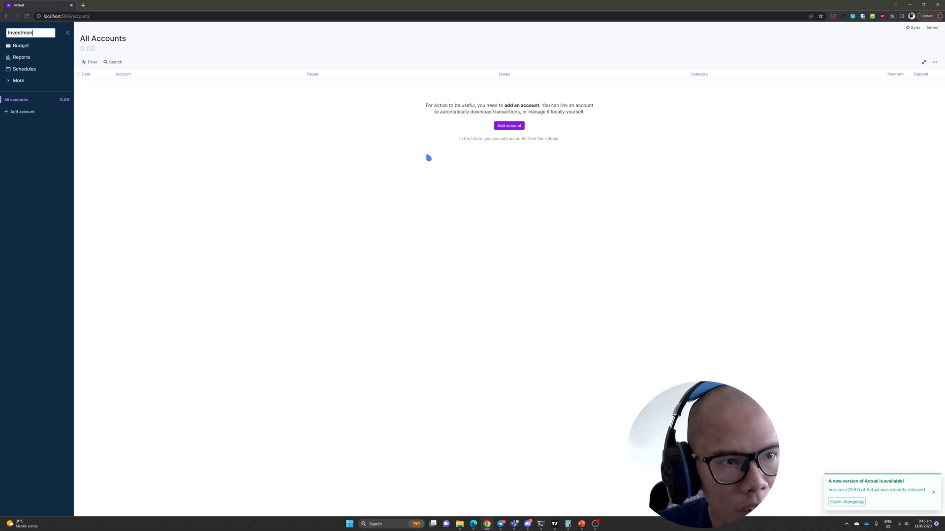
Rename the budget file as Investment Moats Budget Test
{"action": "type", "text": "t Moats B"}
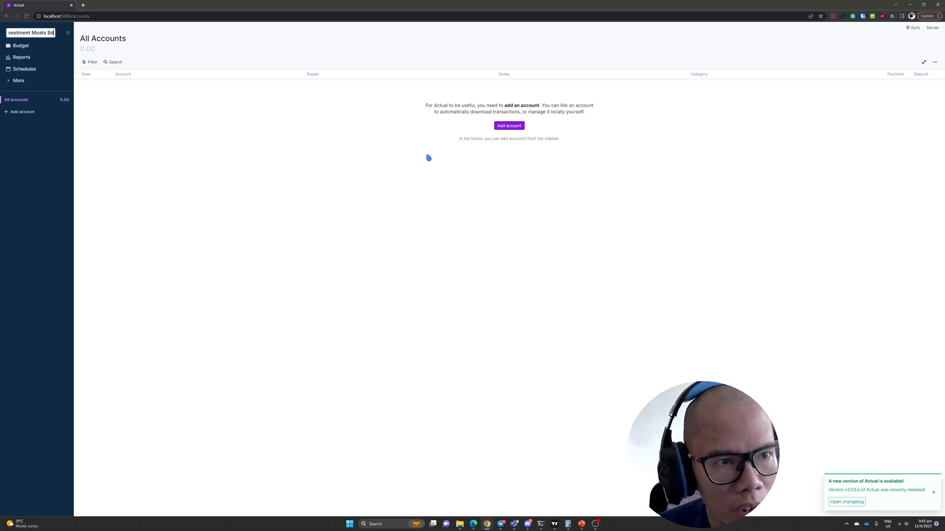
{"action": "type", "text": "udget Test"}
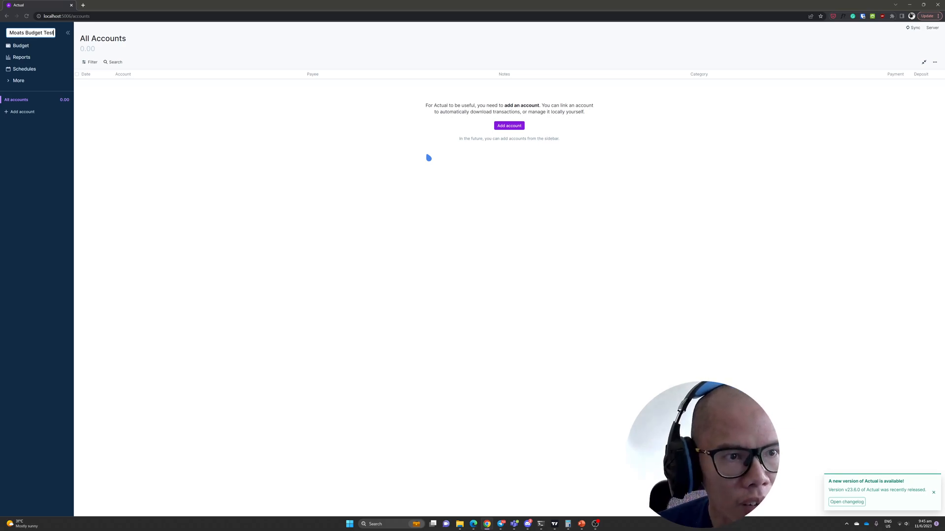
{"action": "key", "text": "Return"}
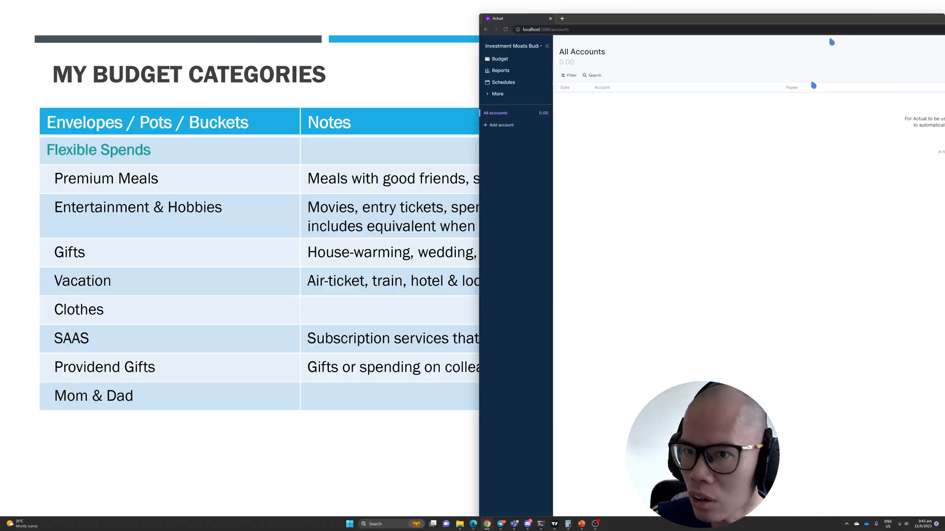
Arrange the Actual browser window beside PowerPoint's editing view, with the Physical Accounts slide displayed
{"action": "left_click_drag", "start_coordinate": [831, 42], "coordinate": [416, 255]}
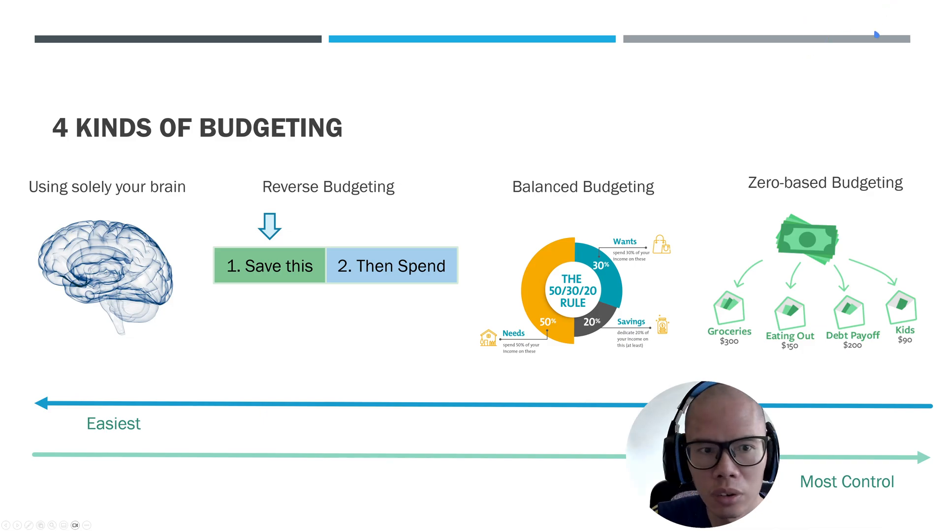
{"action": "key", "text": "Escape"}
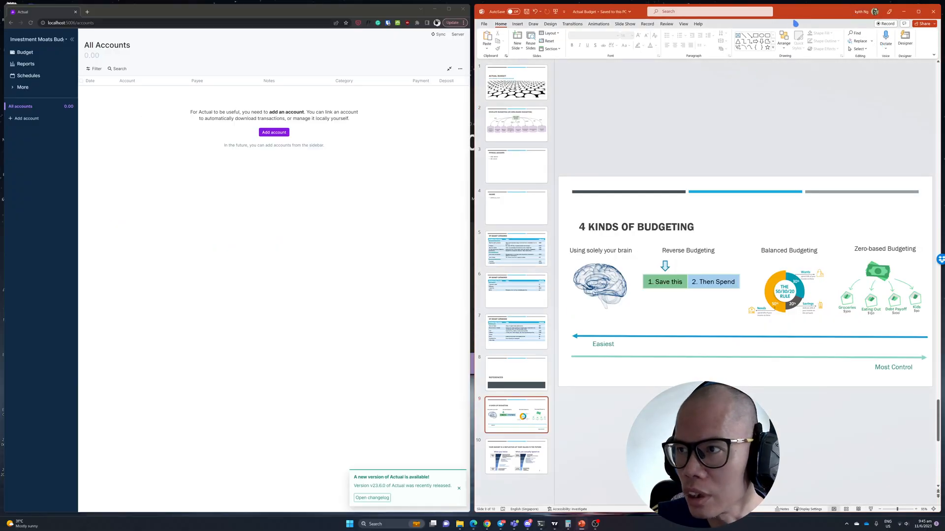
{"action": "left_click", "coordinate": [545, 242]}
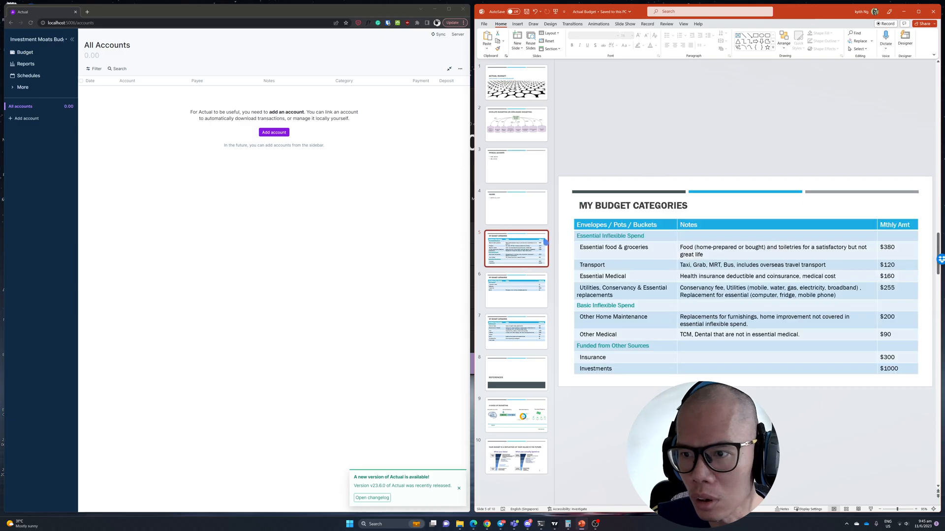
{"action": "left_click", "coordinate": [538, 182]}
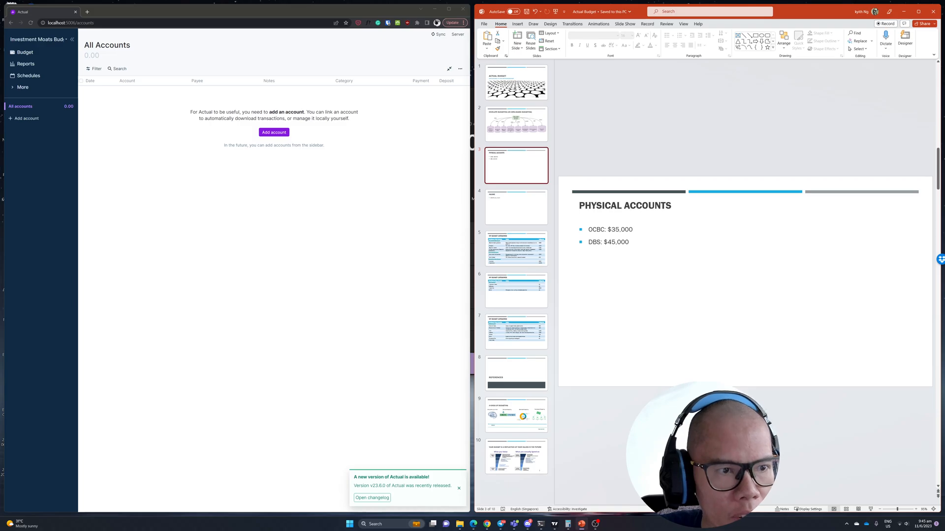
Create a local on-budget account named OCBC of type Savings with a balance of 35000
{"action": "left_click", "coordinate": [26, 124]}
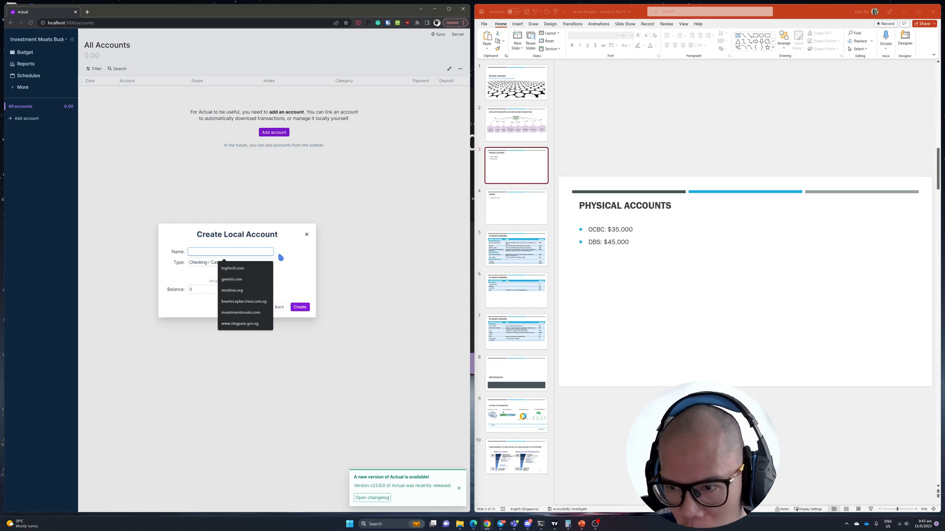
{"action": "type", "text": "OCBC"}
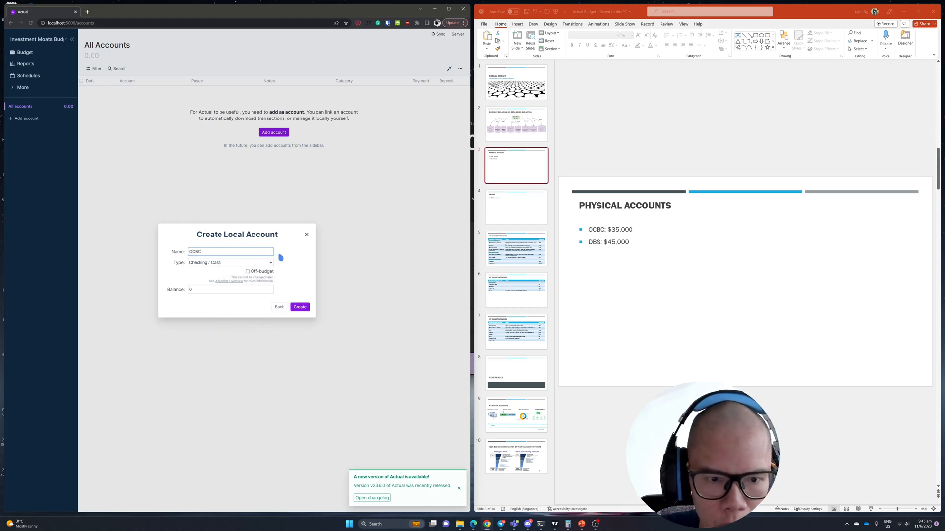
{"action": "left_click", "coordinate": [271, 264]}
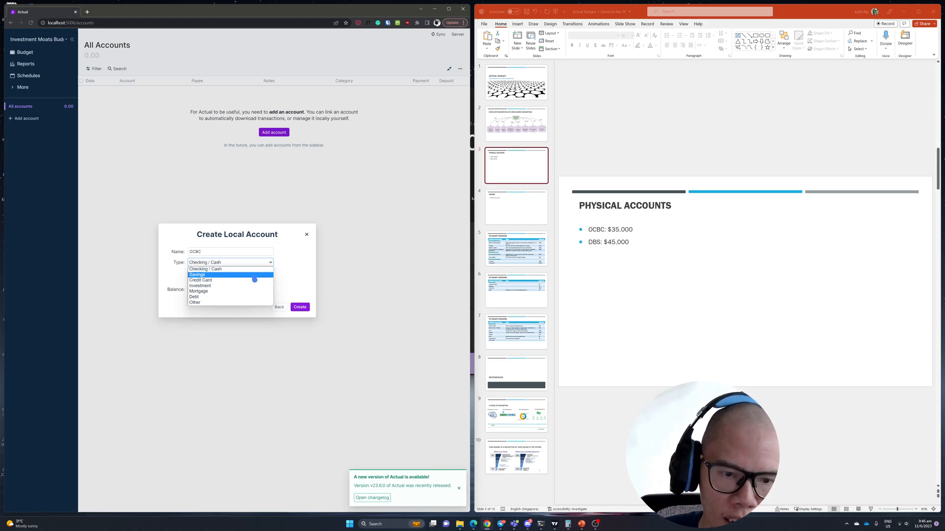
{"action": "left_click", "coordinate": [255, 275]}
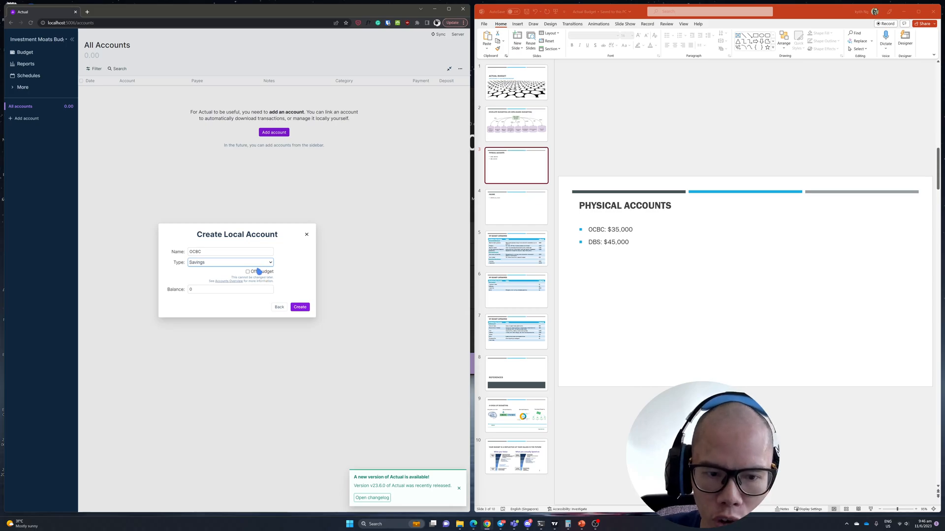
{"action": "left_click", "coordinate": [199, 292]}
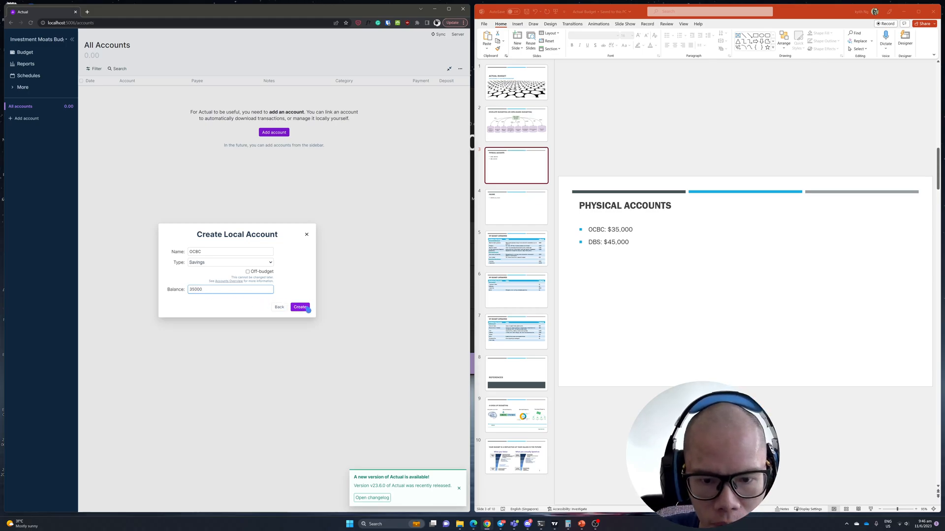
{"action": "left_click", "coordinate": [305, 308]}
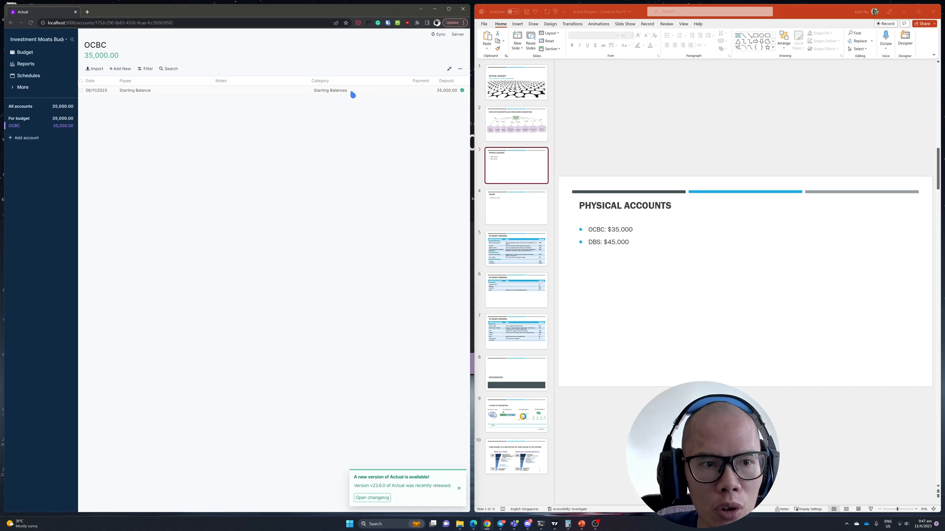
Create a second local account named DBS of type Savings, leaving its balance at 0
{"action": "left_click", "coordinate": [37, 140]}
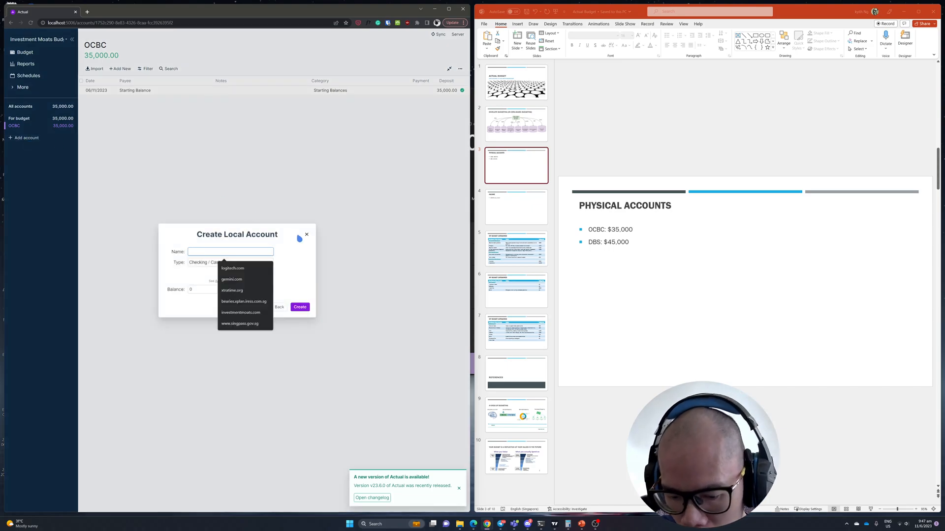
{"action": "type", "text": "DBS"}
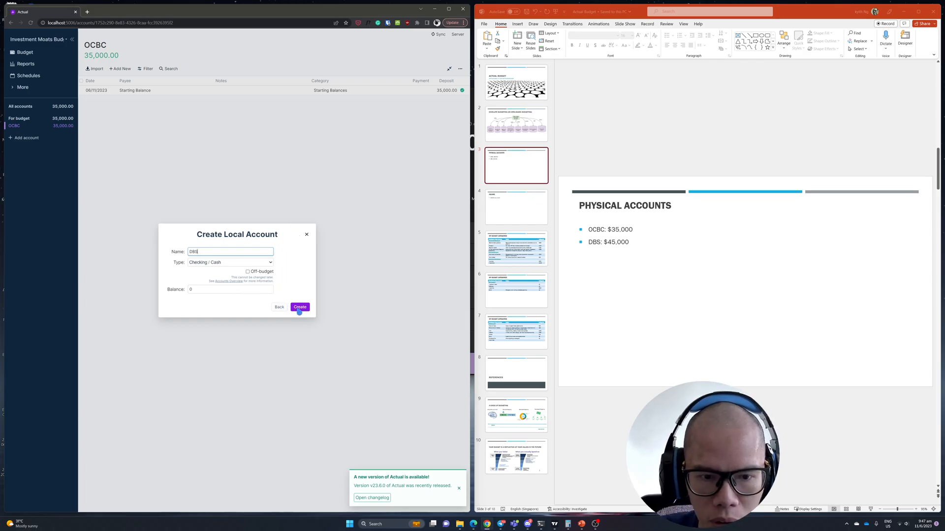
{"action": "left_click", "coordinate": [269, 263]}
{"action": "left_click", "coordinate": [260, 278]}
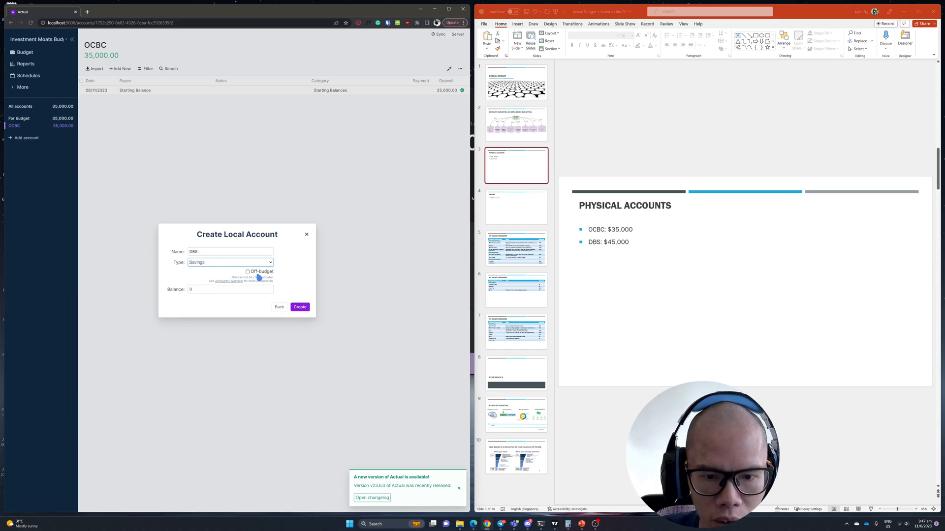
{"action": "left_click", "coordinate": [300, 308]}
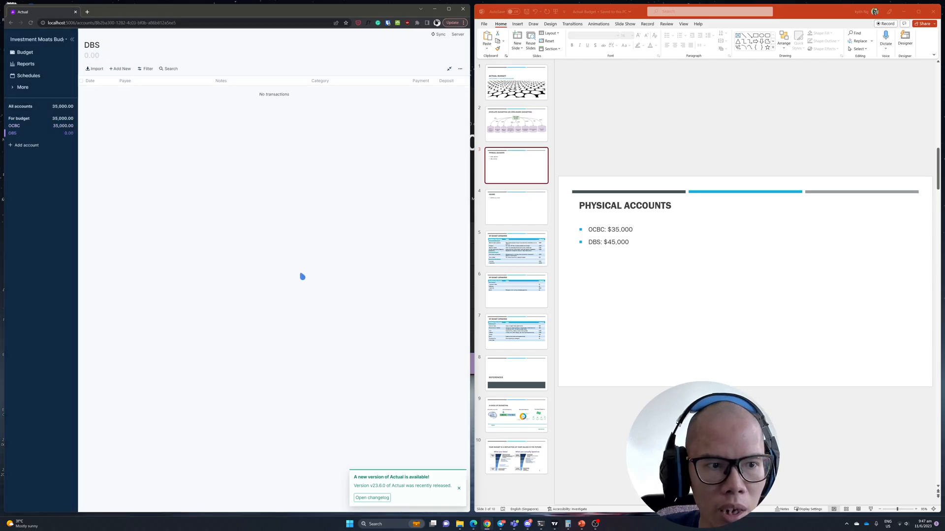
Add a DBS transaction with payee Starting Balance, category Starting Balances and a deposit of 45000
{"action": "left_click", "coordinate": [120, 69]}
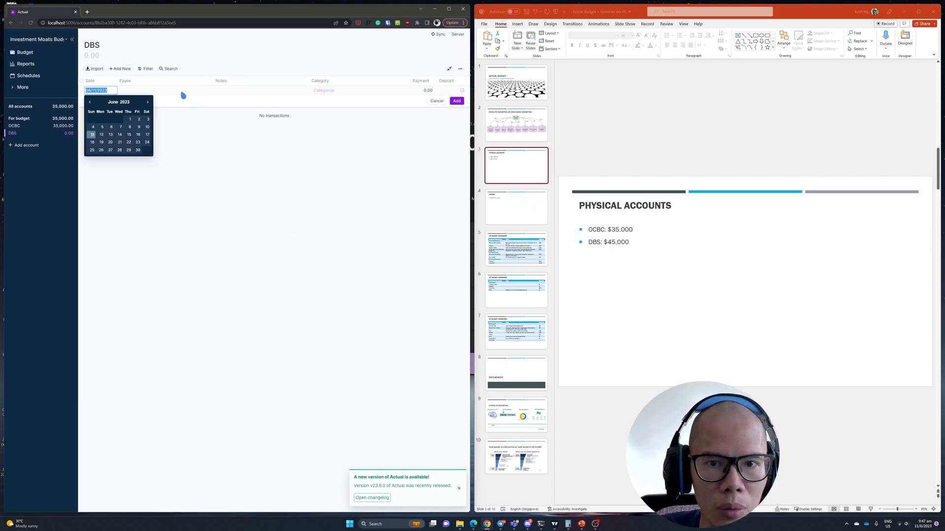
{"action": "left_click", "coordinate": [182, 91]}
{"action": "left_click", "coordinate": [182, 107]}
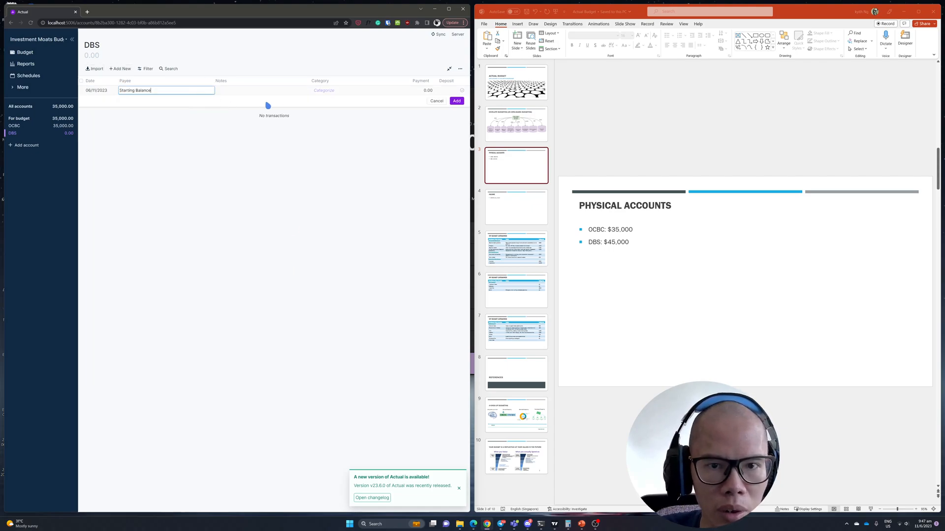
{"action": "left_click", "coordinate": [332, 93]}
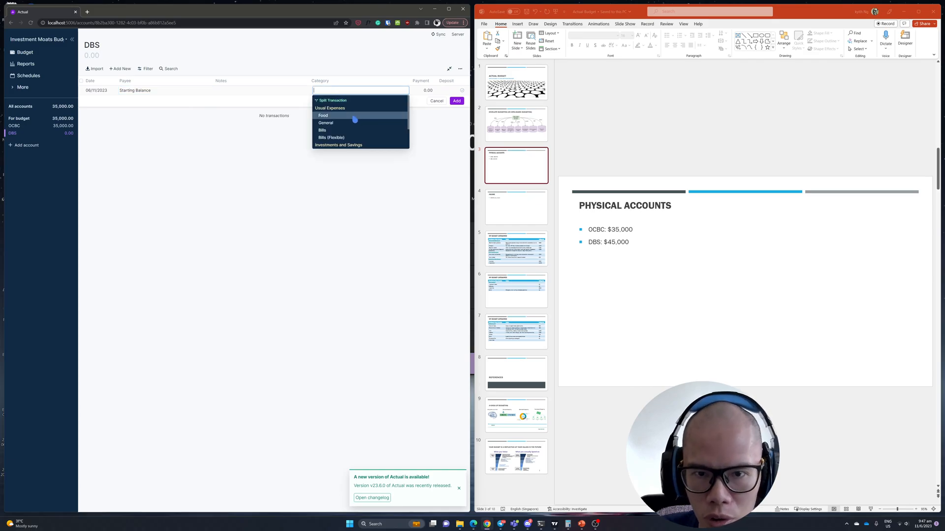
{"action": "type", "text": "star"}
{"action": "left_click", "coordinate": [355, 118]}
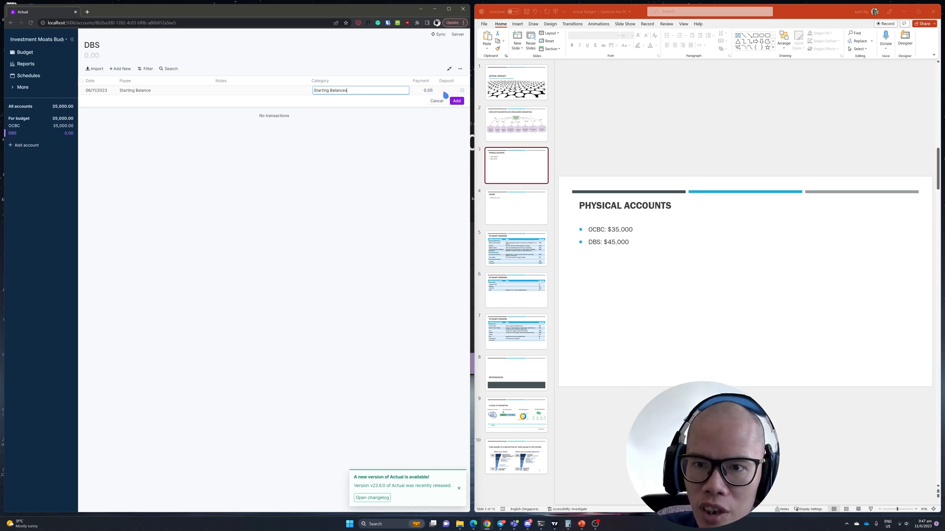
{"action": "left_click", "coordinate": [445, 93]}
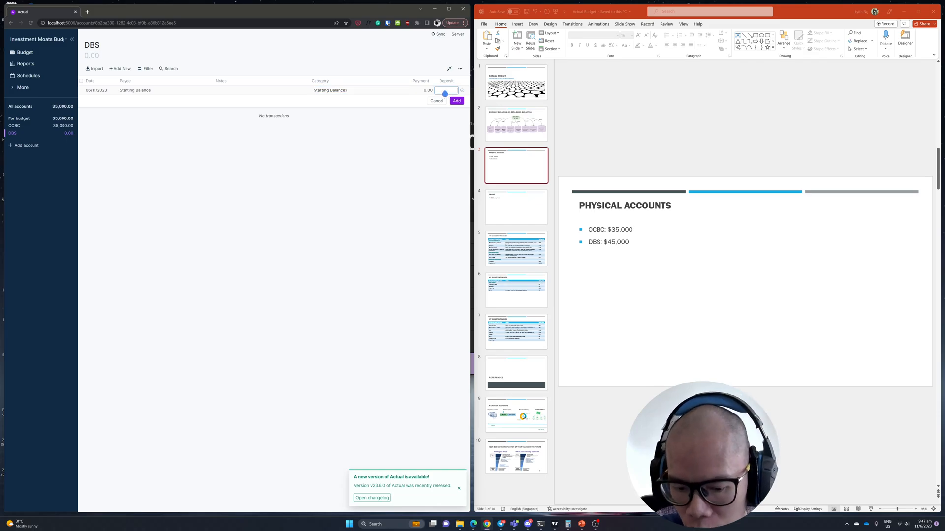
{"action": "type", "text": "45000"}
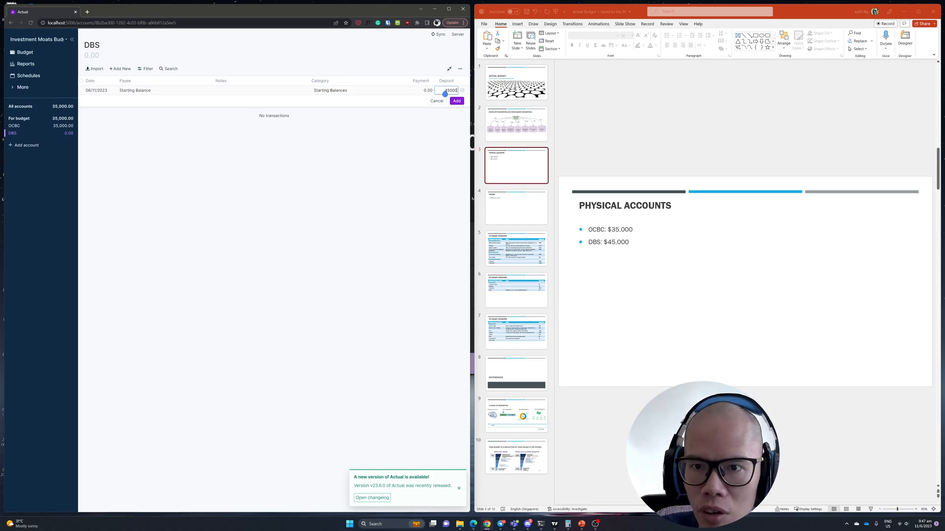
{"action": "left_click", "coordinate": [457, 102]}
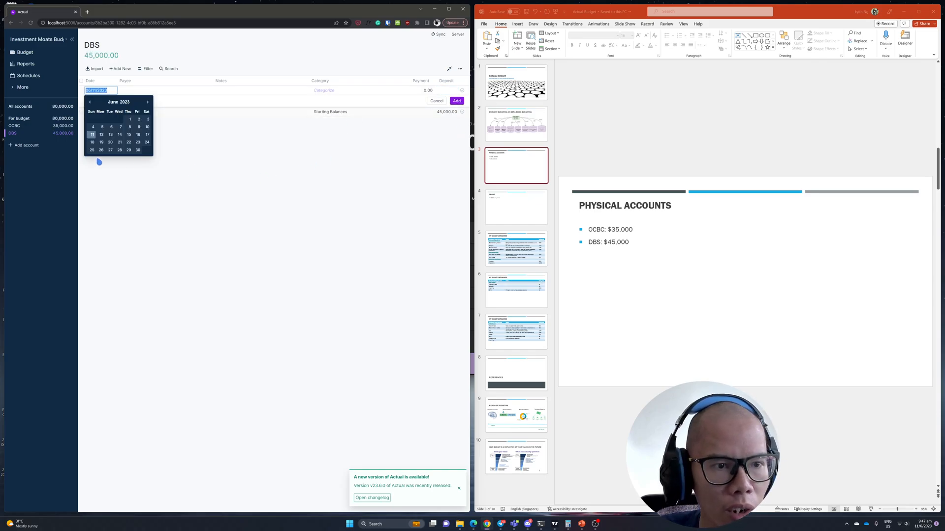
{"action": "left_click", "coordinate": [235, 171]}
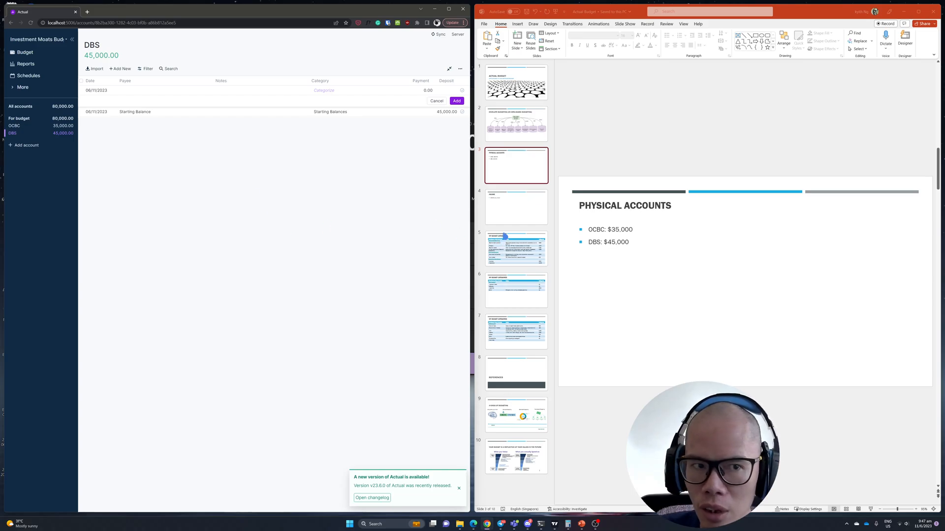
View the Income slide and the first My Budget Categories slide in PowerPoint, and the monthly budget in Actual
{"action": "left_click", "coordinate": [512, 216]}
{"action": "left_click", "coordinate": [513, 217]}
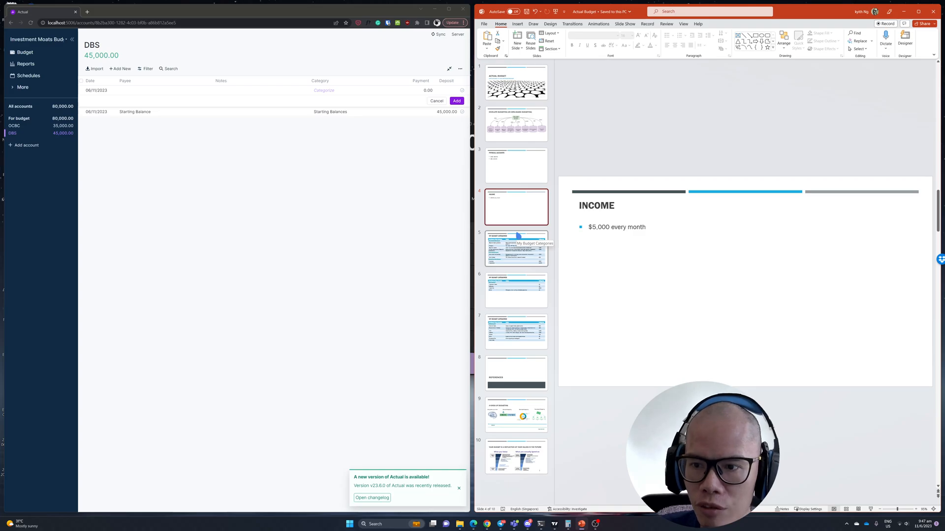
{"action": "left_click", "coordinate": [517, 240]}
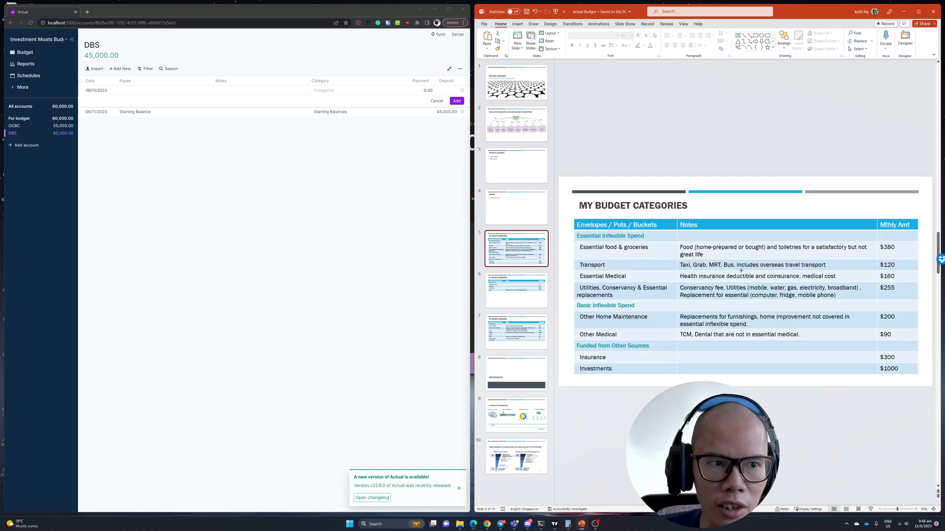
{"action": "left_click", "coordinate": [56, 54]}
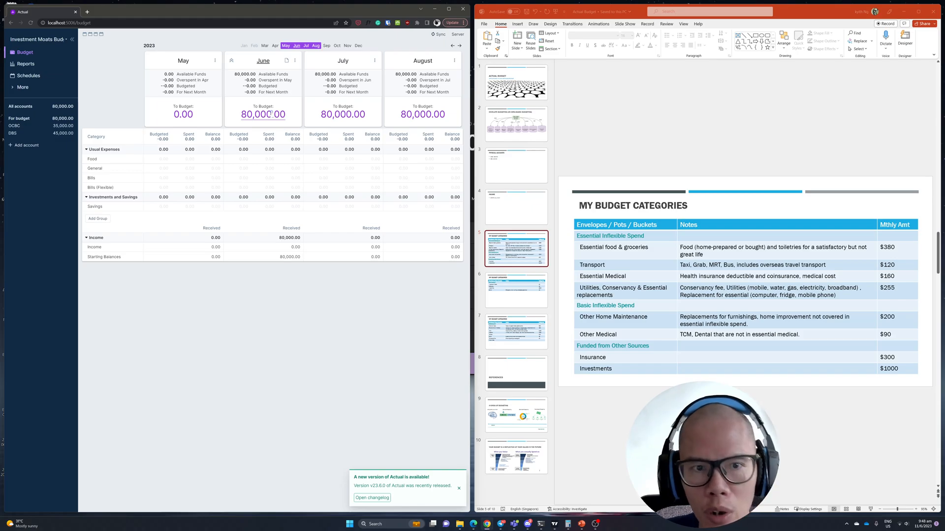
Set the date of the OCBC account's starting balance transaction to 05/30/2023
{"action": "left_click", "coordinate": [35, 126]}
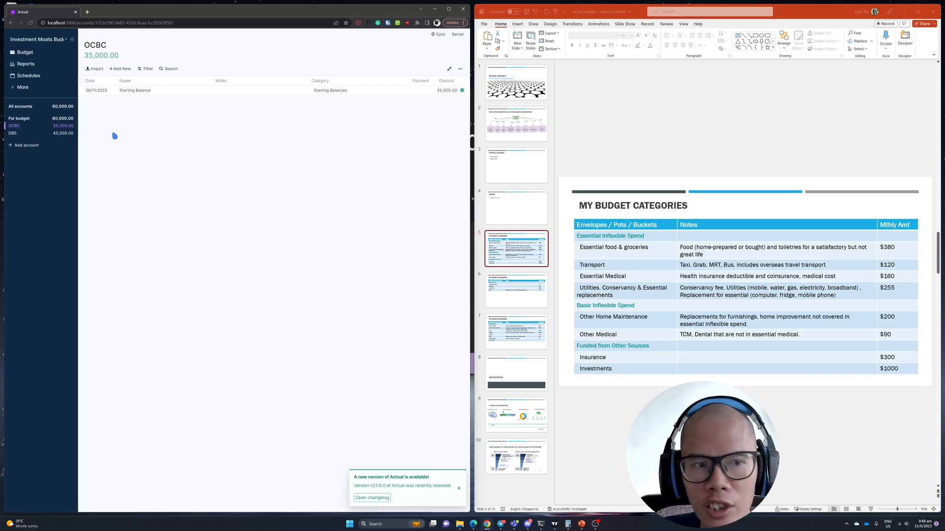
{"action": "left_click", "coordinate": [107, 92]}
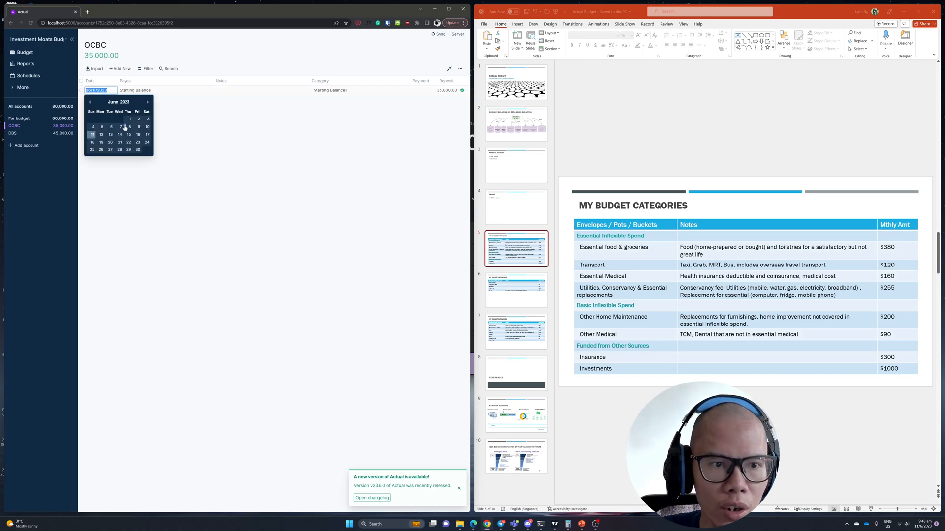
{"action": "left_click", "coordinate": [90, 102]}
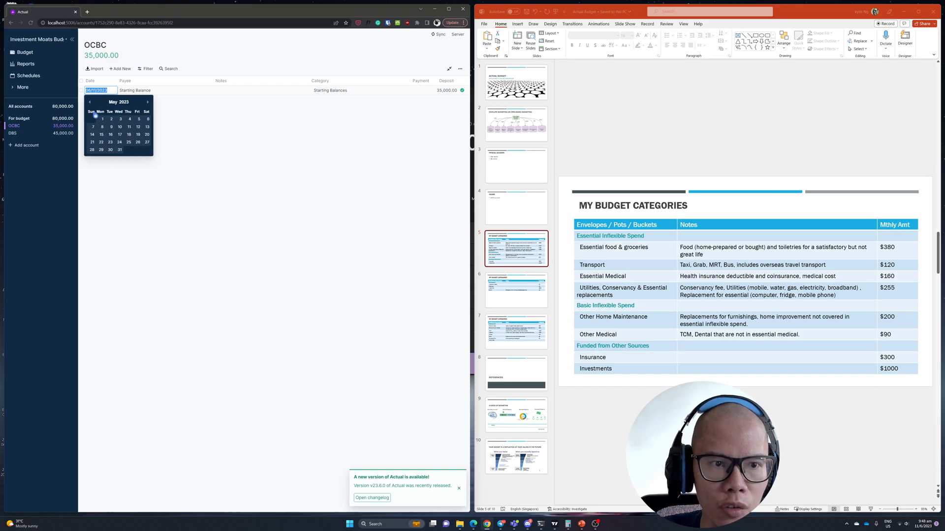
{"action": "left_click", "coordinate": [111, 150]}
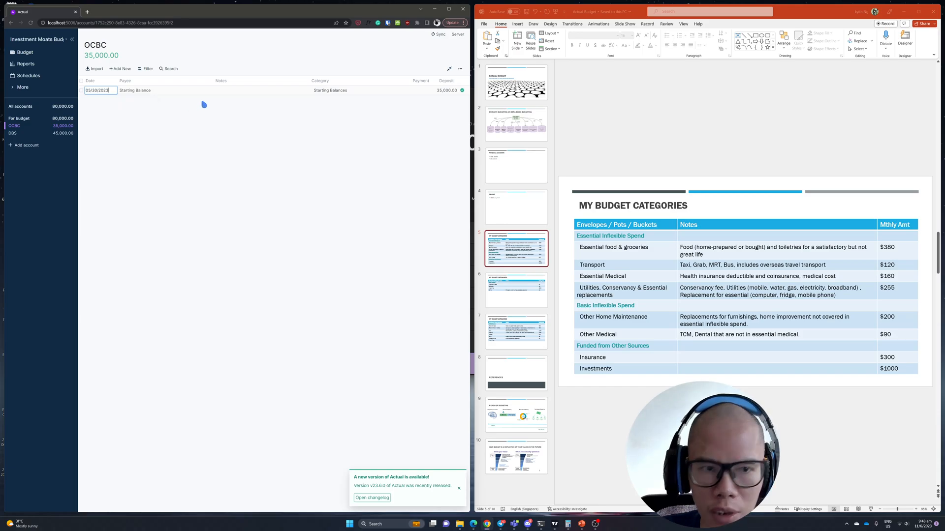
{"action": "key", "text": "Return"}
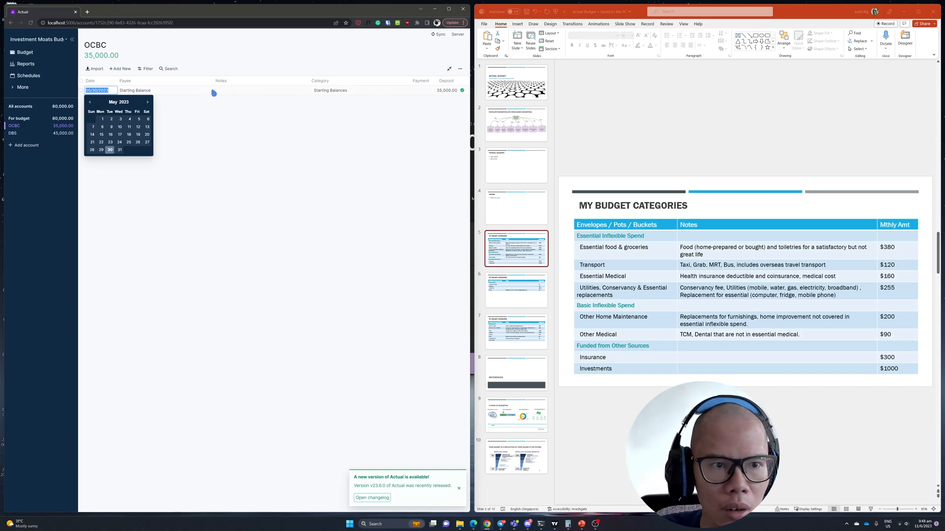
{"action": "left_click", "coordinate": [236, 90]}
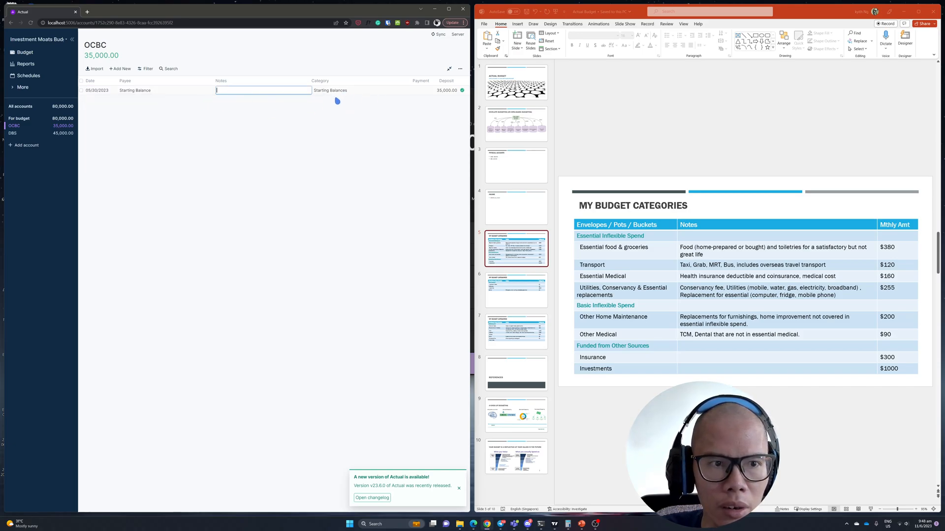
{"action": "left_click", "coordinate": [399, 93]}
{"action": "key", "text": "Escape"}
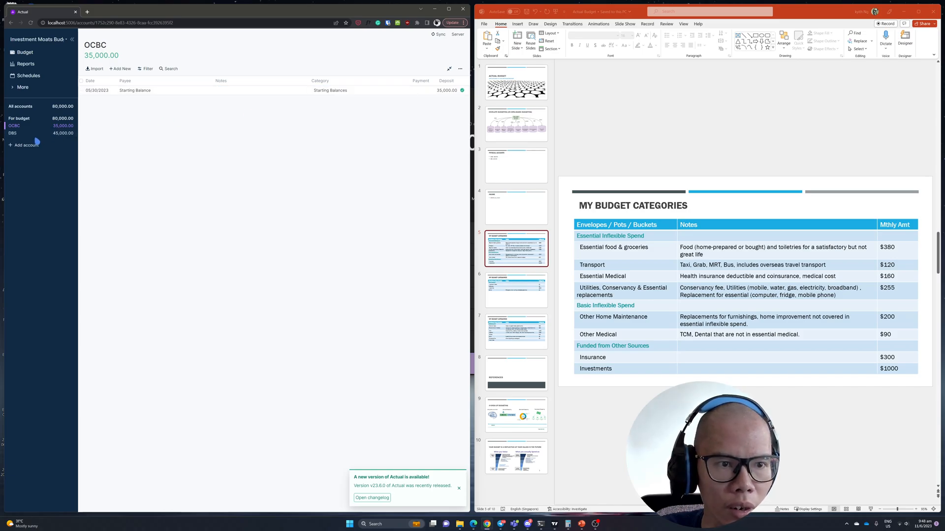
Set the date of the DBS account's starting balance transaction to 05/30/2023
{"action": "left_click", "coordinate": [40, 127]}
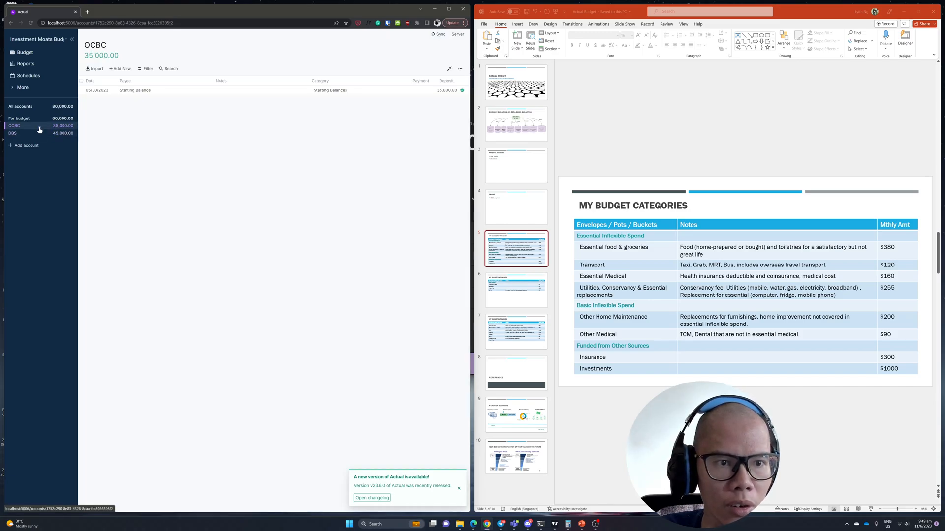
{"action": "left_click", "coordinate": [38, 133]}
{"action": "left_click", "coordinate": [103, 91]}
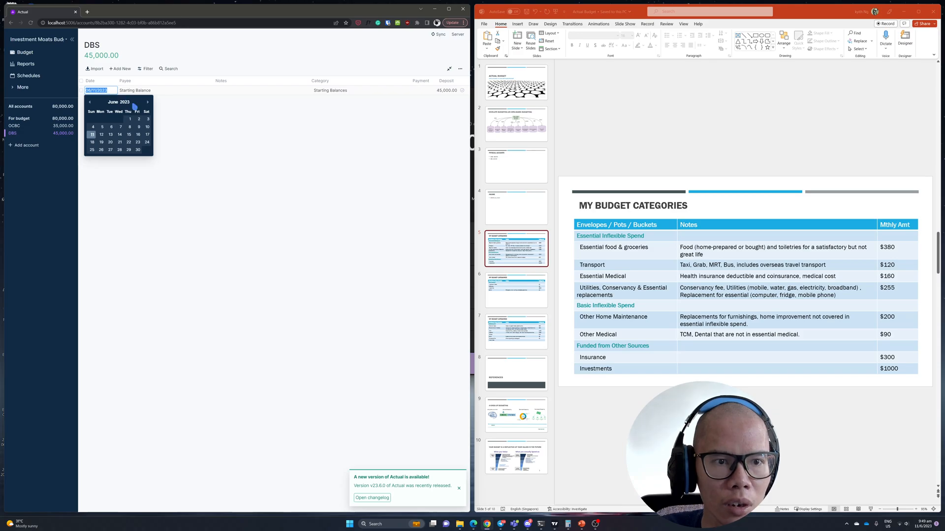
{"action": "left_click", "coordinate": [90, 102]}
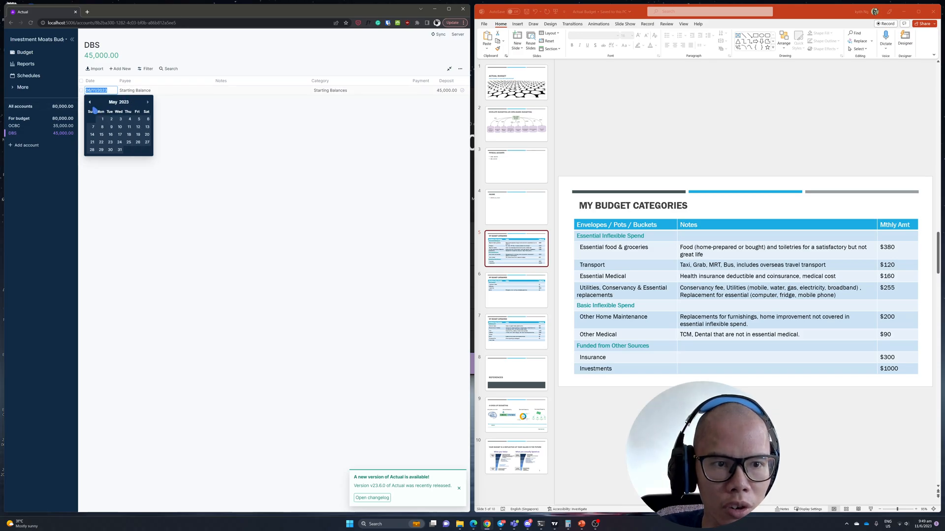
{"action": "left_click", "coordinate": [110, 150]}
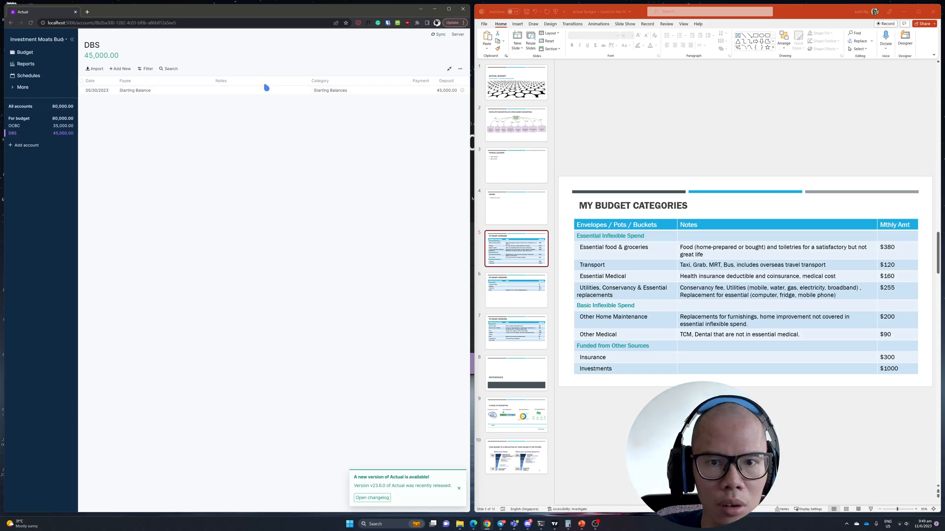
{"action": "left_click", "coordinate": [327, 92]}
{"action": "key", "text": "Escape"}
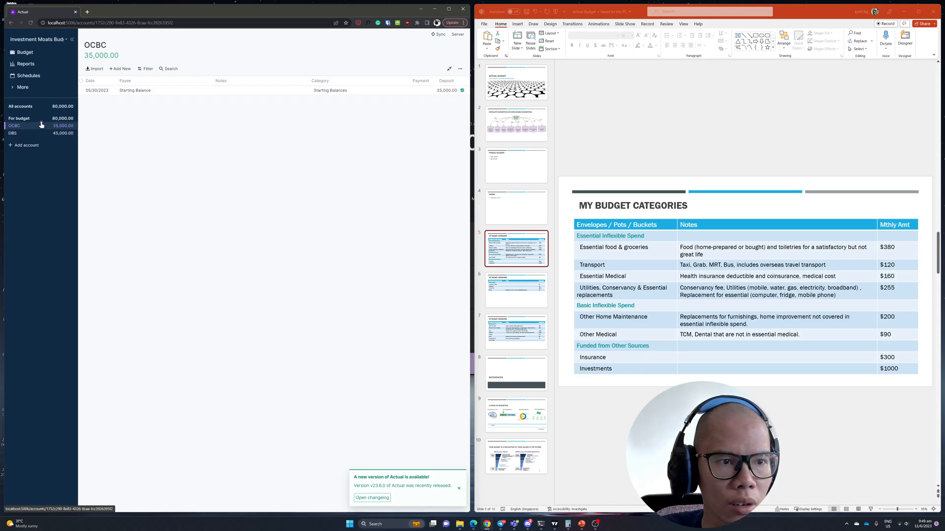
Delete the Investments and Savings group and the Usual Expenses group from the monthly budget
{"action": "left_click", "coordinate": [24, 52]}
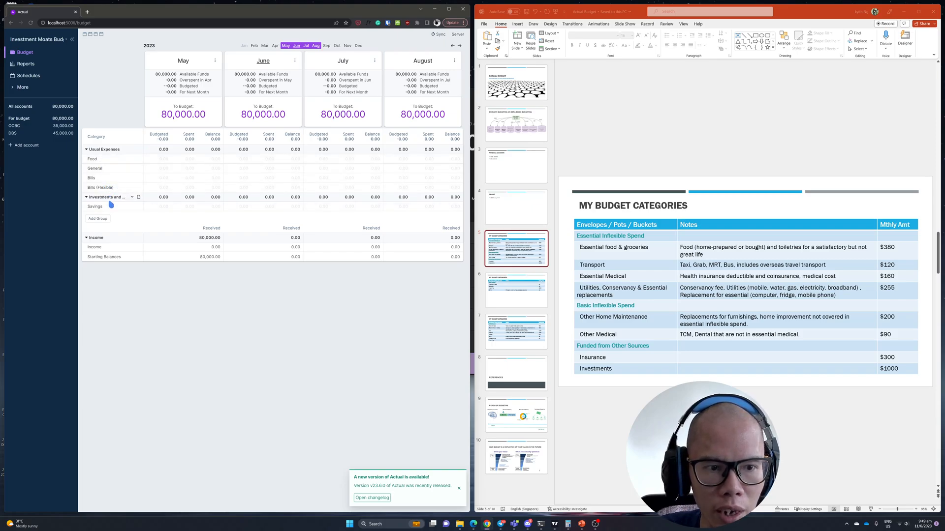
{"action": "left_click", "coordinate": [141, 198]}
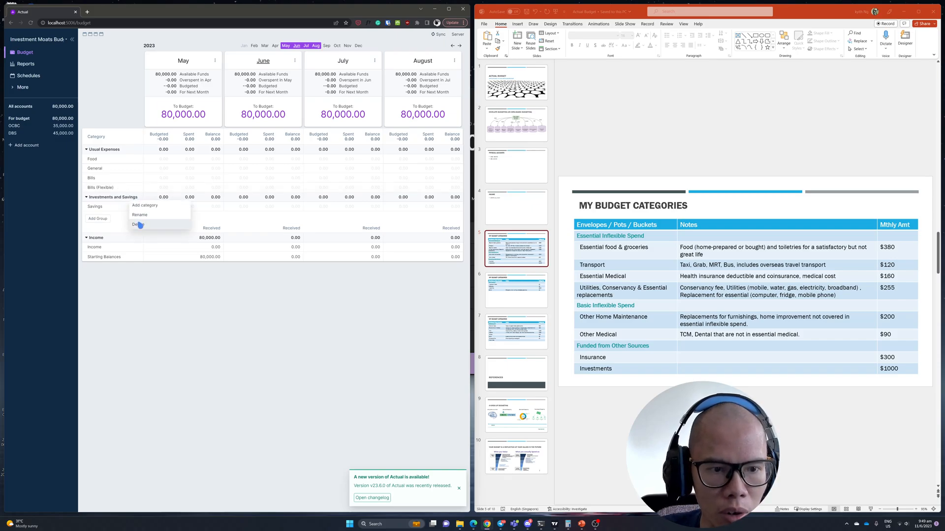
{"action": "left_click", "coordinate": [139, 225]}
{"action": "left_click", "coordinate": [122, 150]}
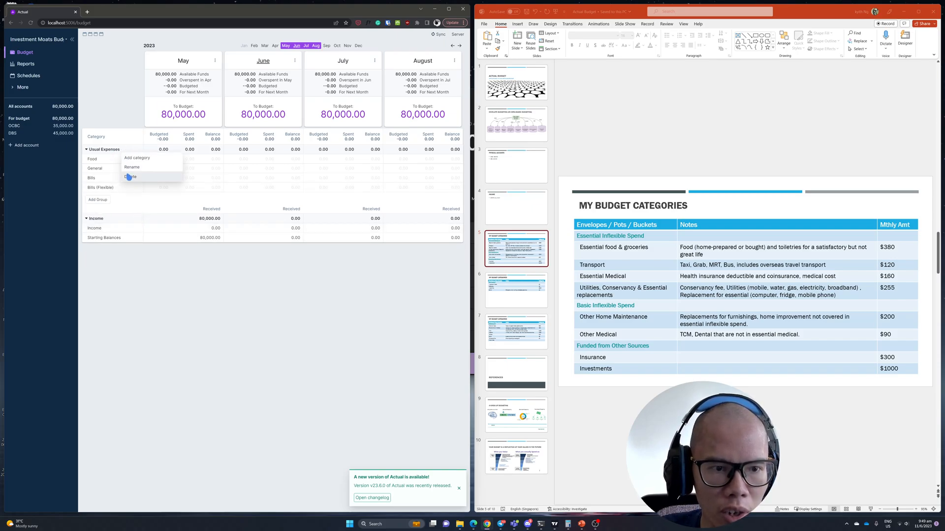
{"action": "left_click", "coordinate": [129, 177]}
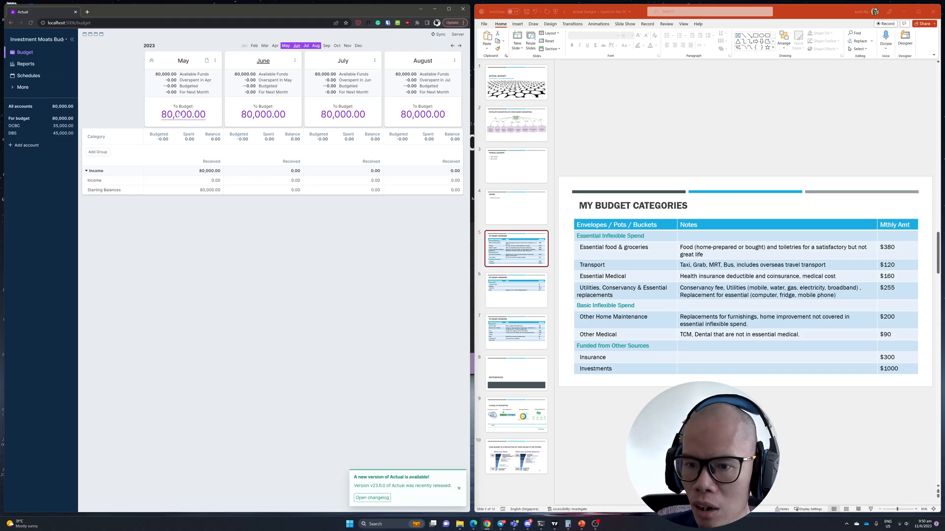
Check the My Budget Categories slides in PowerPoint and add a budget group named Essential Inflexible Spend in Actual
{"action": "left_click", "coordinate": [527, 302]}
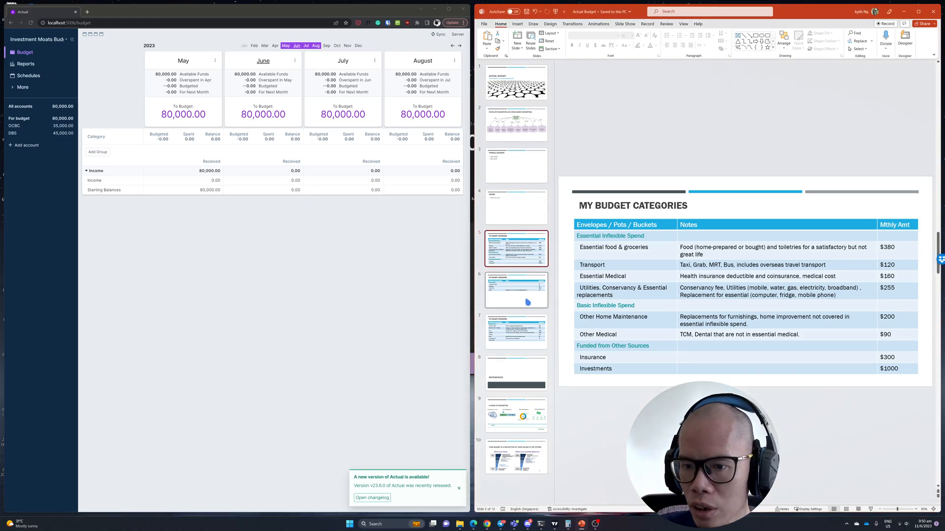
{"action": "left_click", "coordinate": [526, 338]}
{"action": "left_click", "coordinate": [525, 260]}
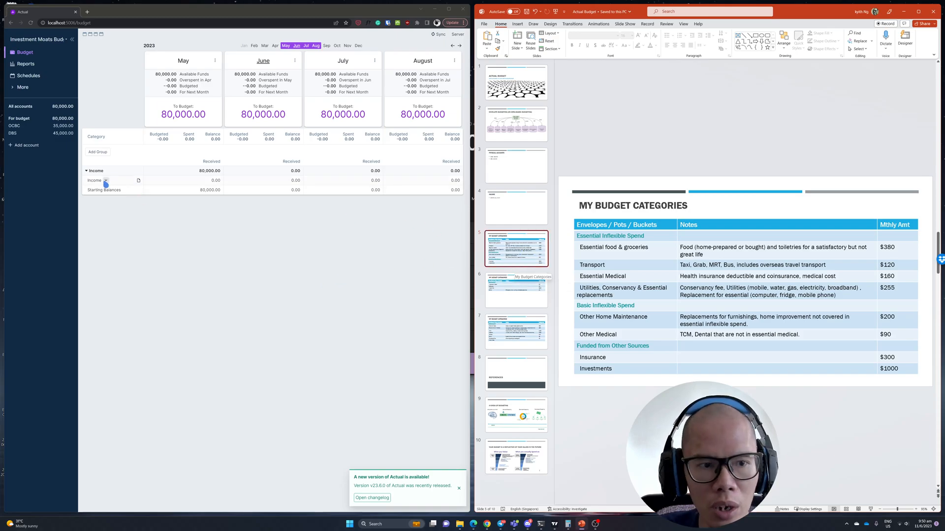
{"action": "left_click", "coordinate": [105, 152]}
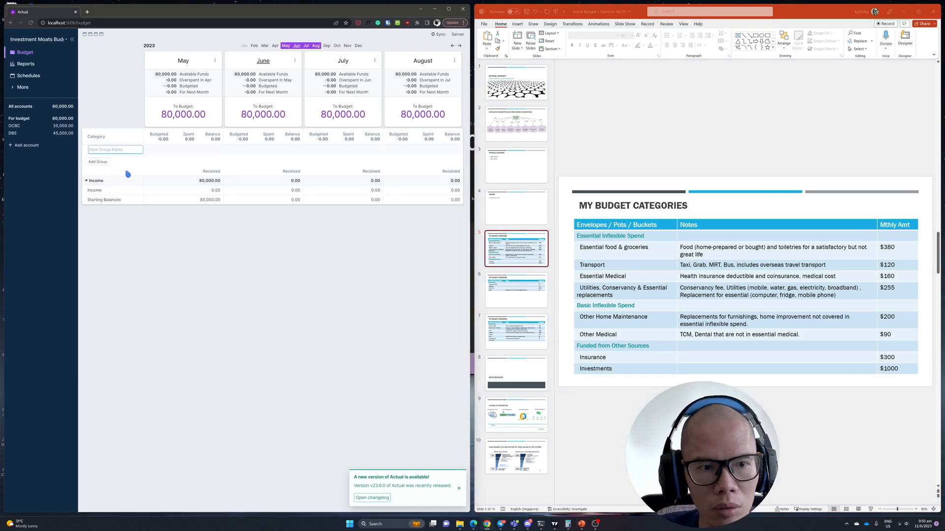
{"action": "type", "text": "Essentiail Inflexible Spend"}
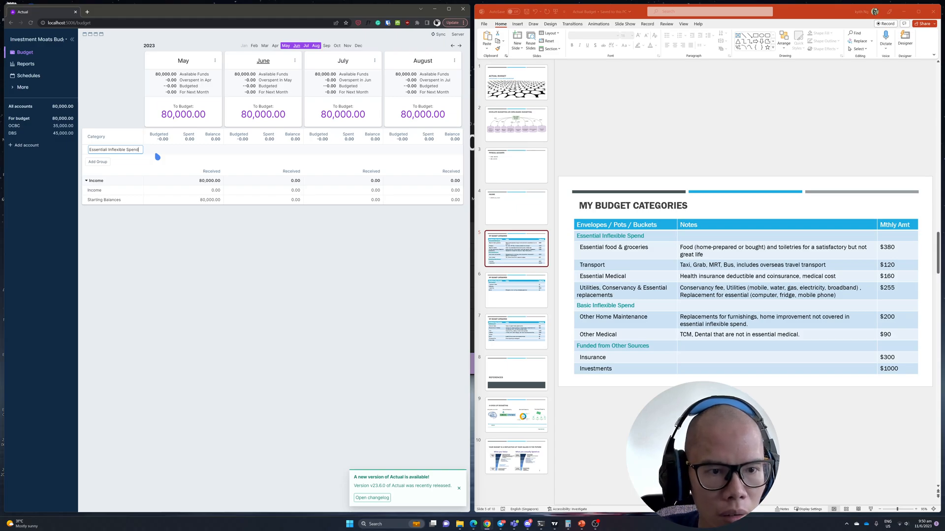
{"action": "key", "text": "Return"}
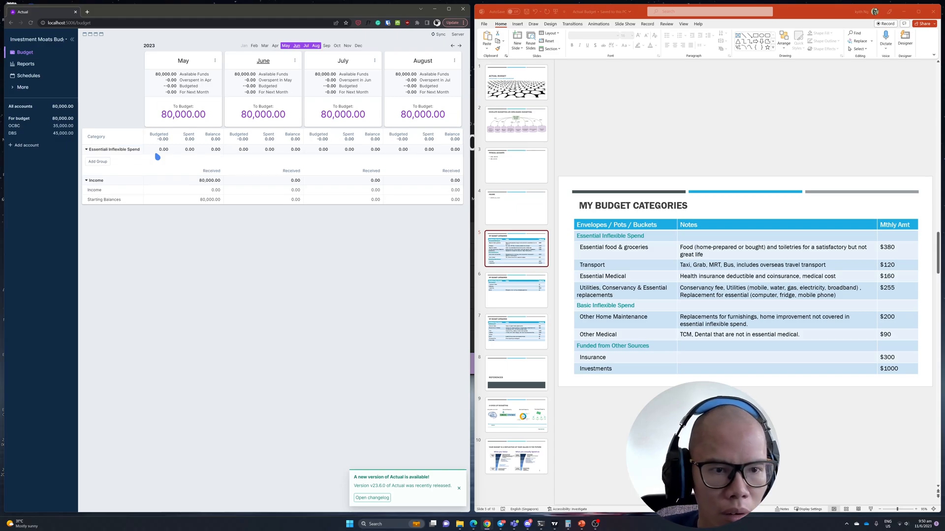
Add a budget group named Basic Inflexible Spend below the Essential Inflexible Spend group
{"action": "left_click", "coordinate": [101, 162]}
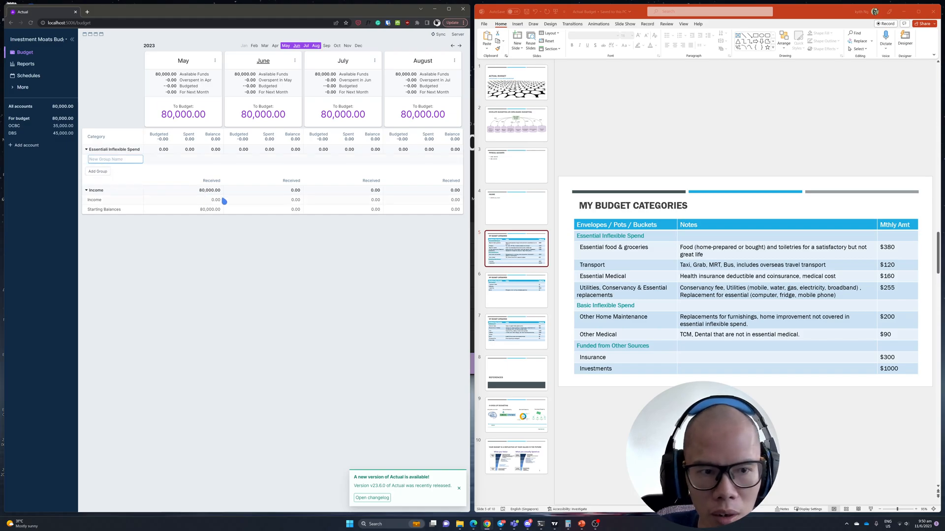
{"action": "type", "text": "Basic"}
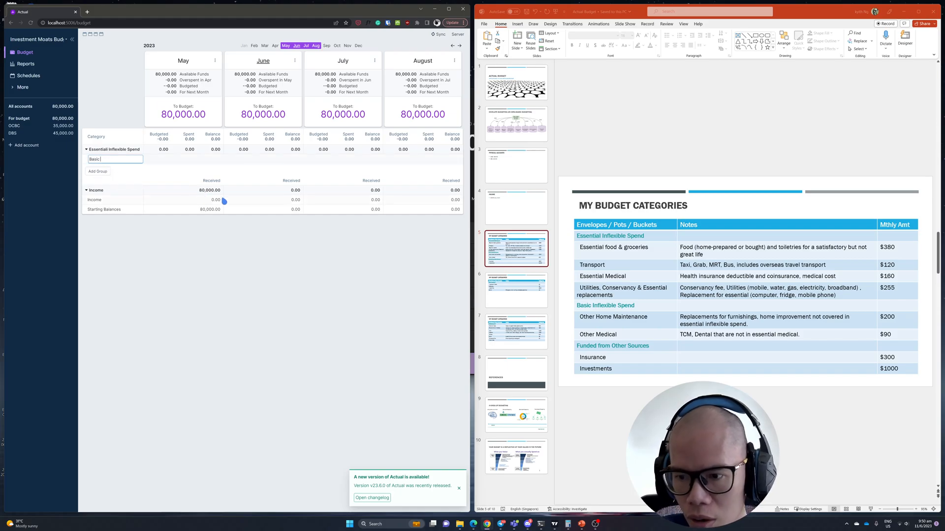
{"action": "type", "text": " Inflexible"}
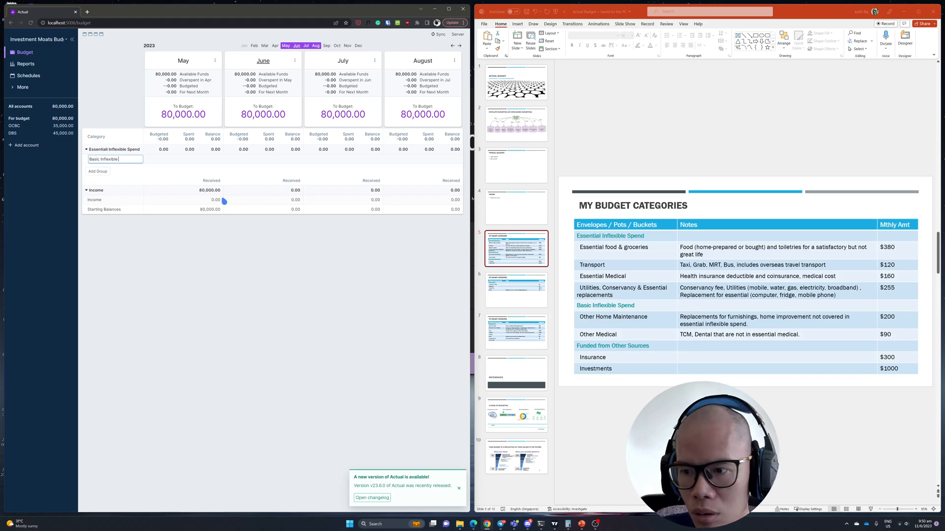
{"action": "type", "text": " Spend"}
{"action": "key", "text": "Return"}
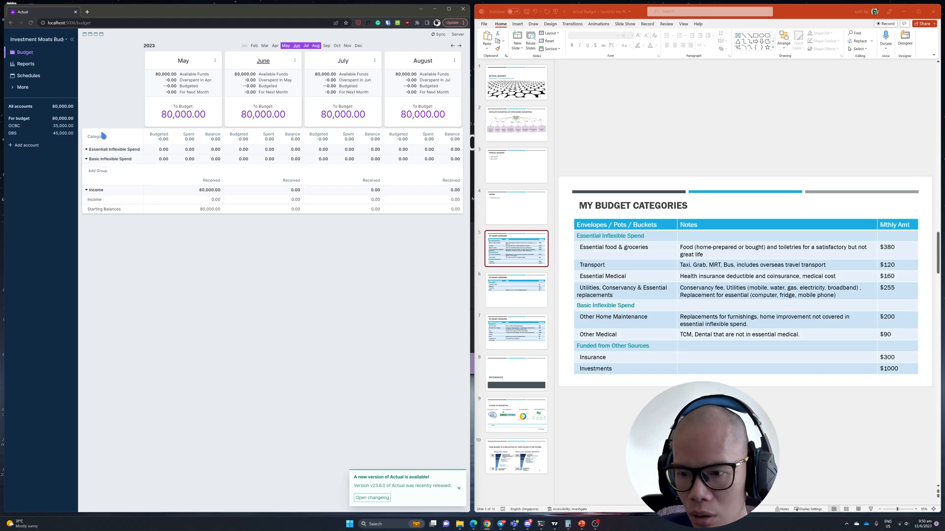
Add a budget group named Funded from Other Sources below Basic Inflexible Spend
{"action": "left_click", "coordinate": [106, 172]}
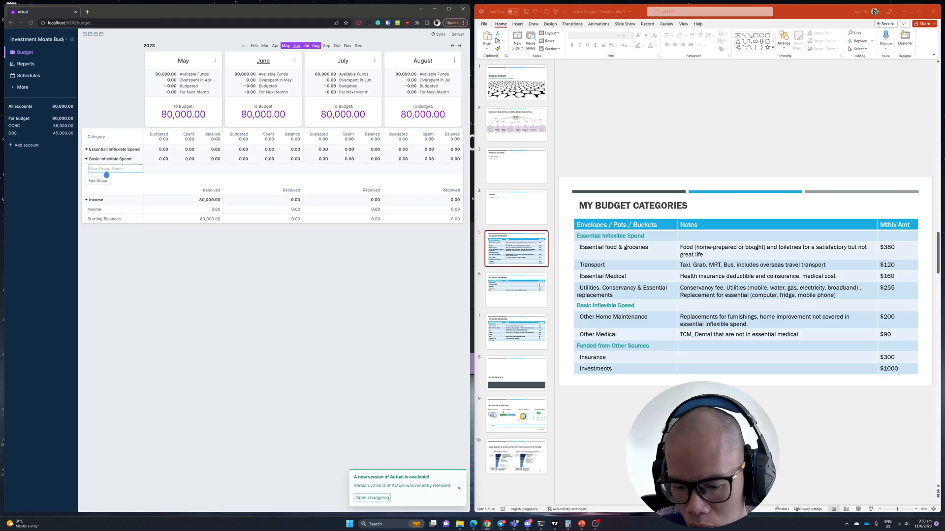
{"action": "type", "text": "Funded from"}
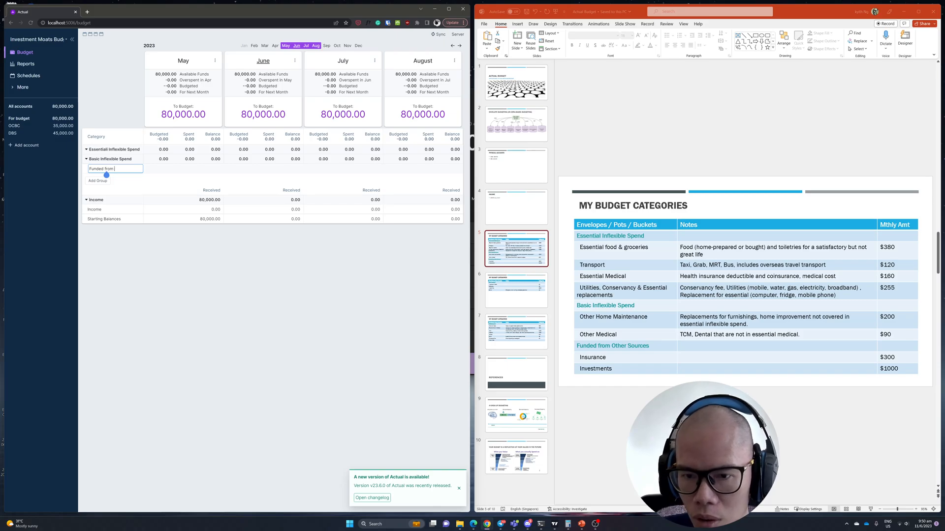
{"action": "type", "text": " Other Sources"}
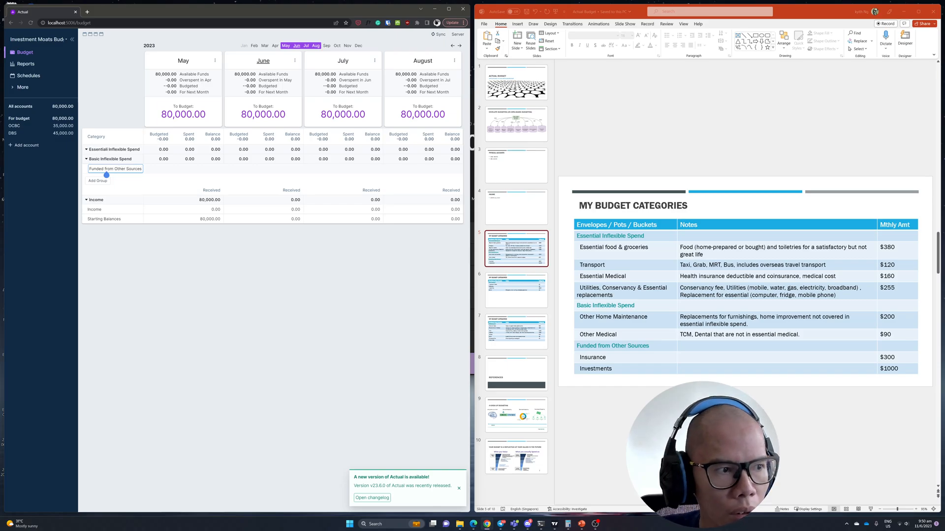
{"action": "key", "text": "Return"}
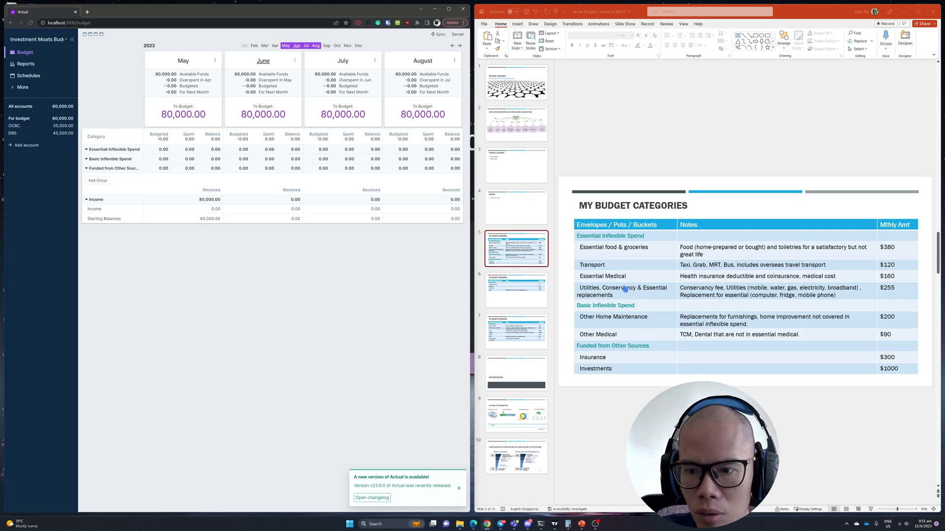
Show the second My Budget Categories slide in PowerPoint and add its Work, Business group to the budget in Actual
{"action": "left_click", "coordinate": [516, 290]}
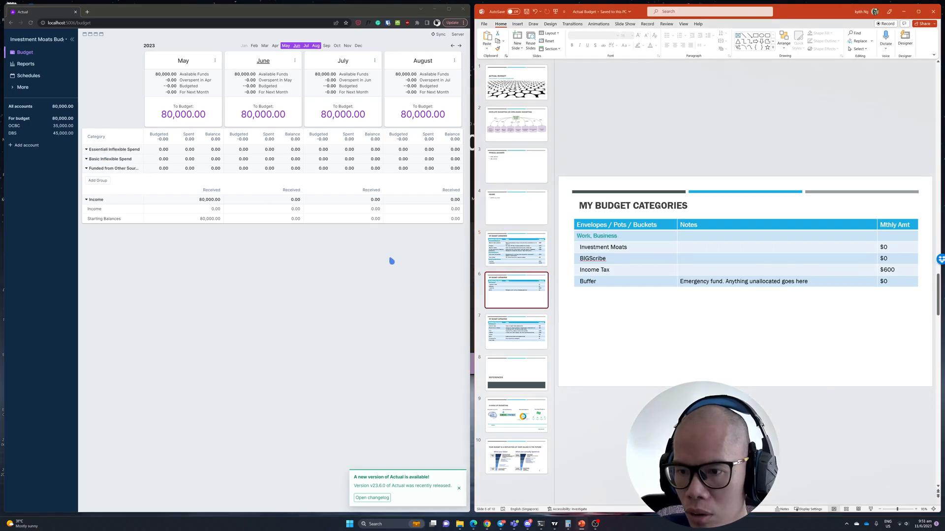
{"action": "left_click", "coordinate": [105, 181]}
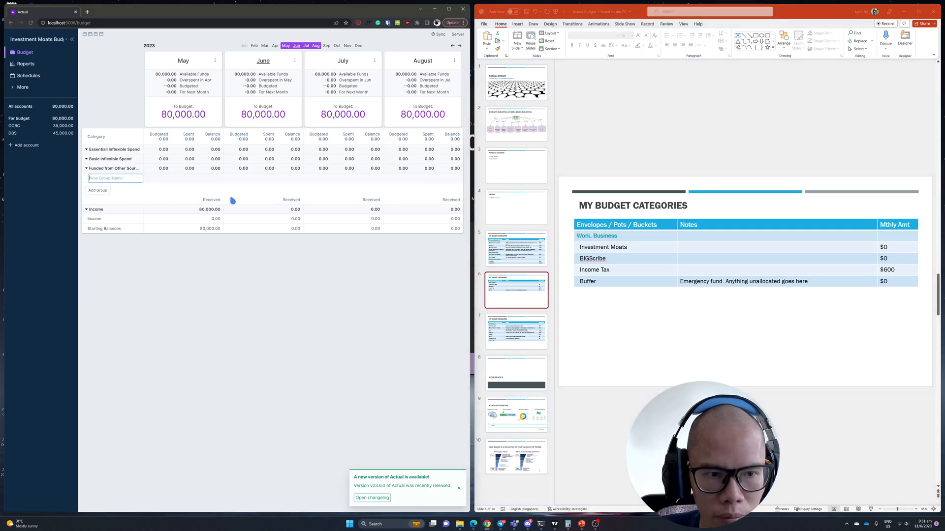
{"action": "type", "text": "Work, Business"}
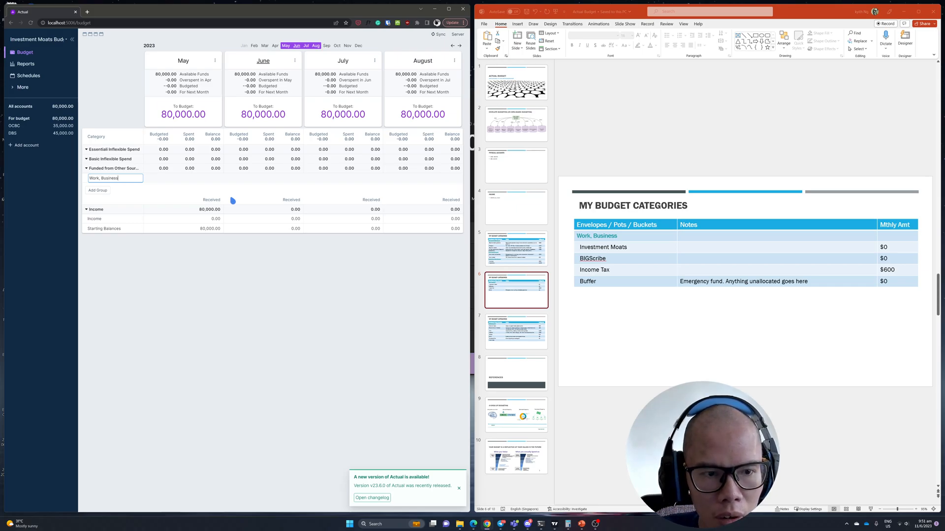
{"action": "key", "text": "Return"}
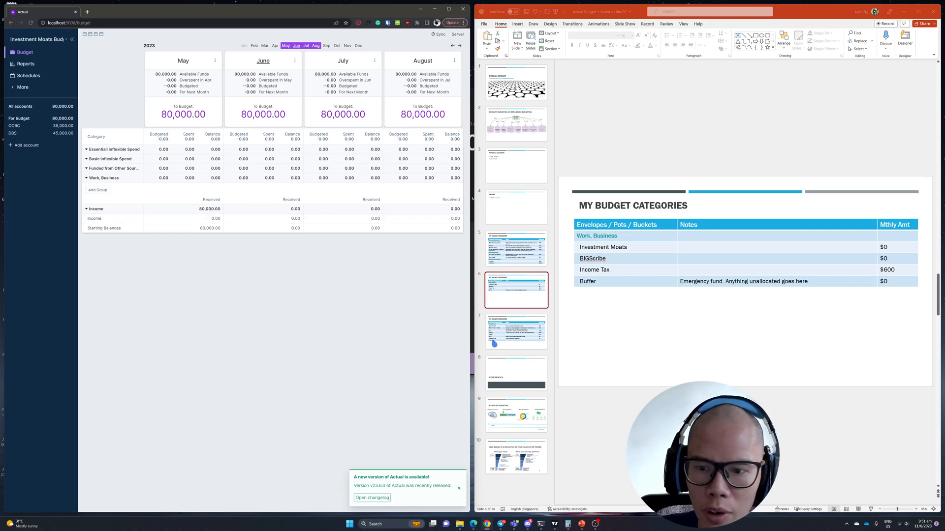
Show the third My Budget Categories slide in PowerPoint and add its Flexible Spends group to the budget in Actual
{"action": "left_click", "coordinate": [508, 338]}
{"action": "left_click", "coordinate": [510, 341]}
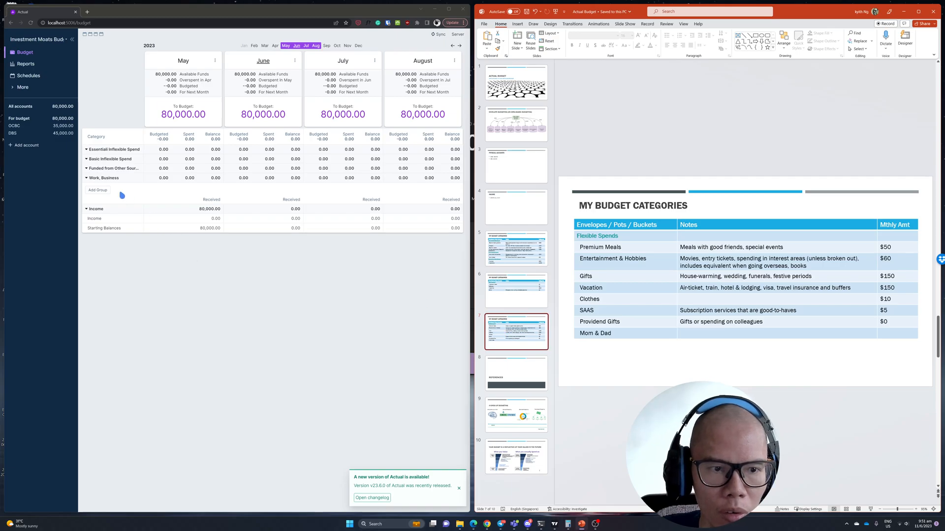
{"action": "left_click", "coordinate": [98, 190]}
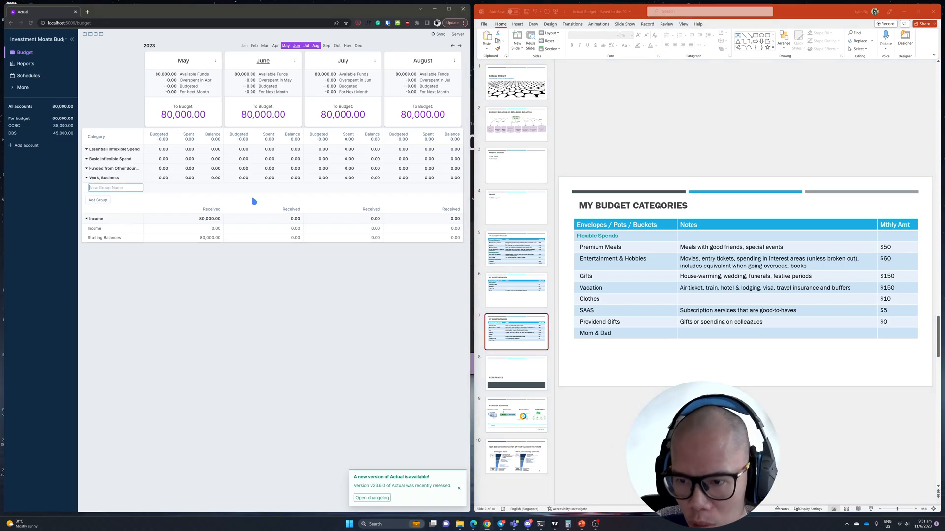
{"action": "type", "text": "Flexible"}
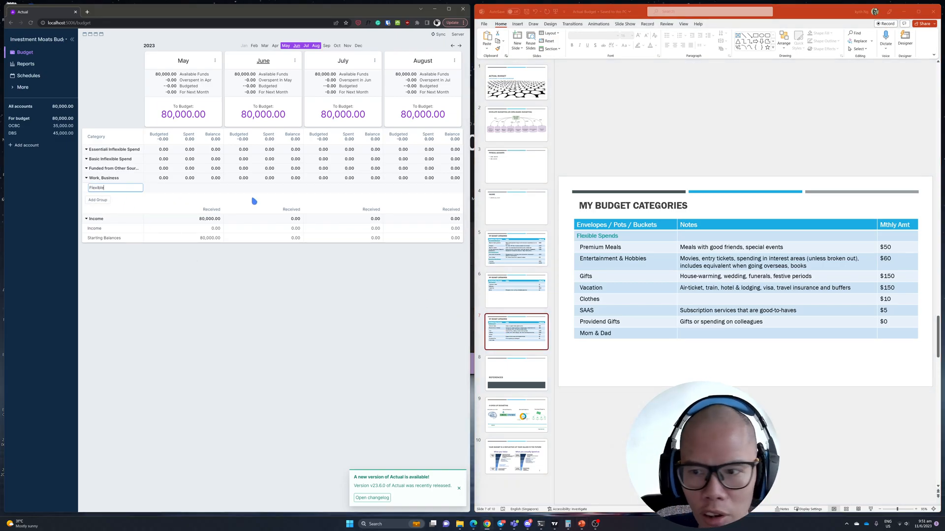
{"action": "type", "text": " Spends"}
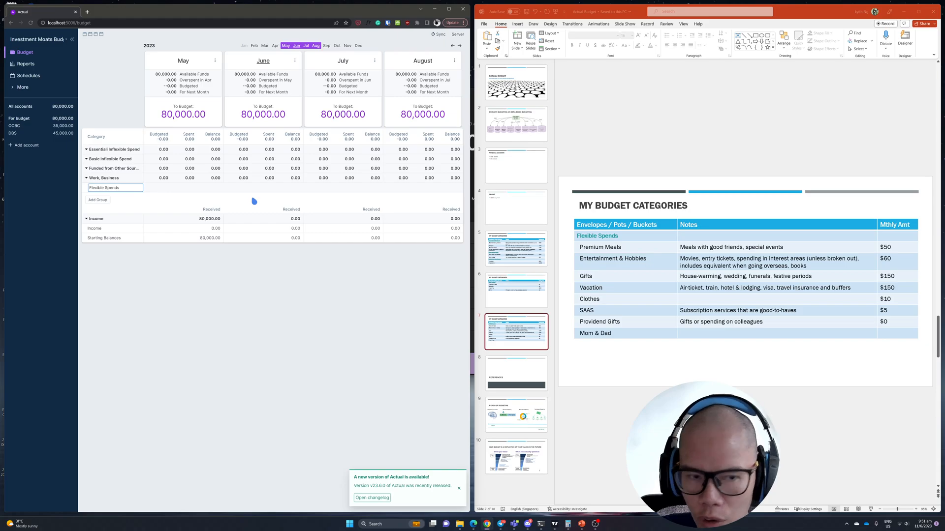
{"action": "key", "text": "Return"}
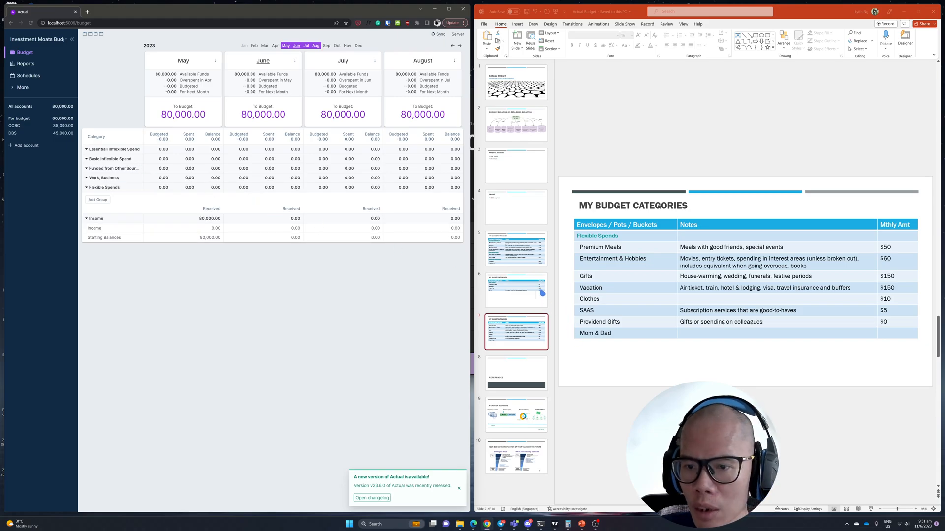
Show the first My Budget Categories slide in PowerPoint and add the category "Essential food & groceries - $380" to Essential Inflexible Spend in Actual
{"action": "left_click", "coordinate": [518, 254]}
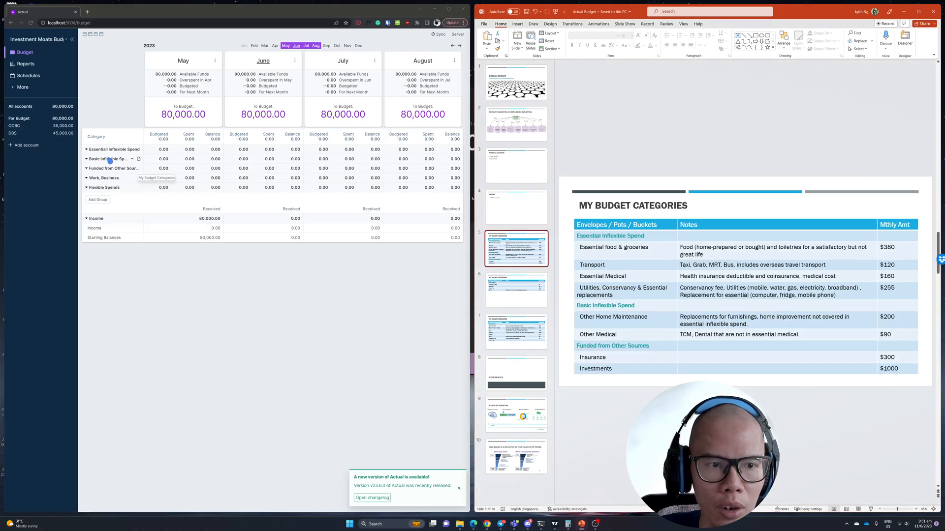
{"action": "left_click", "coordinate": [87, 149]}
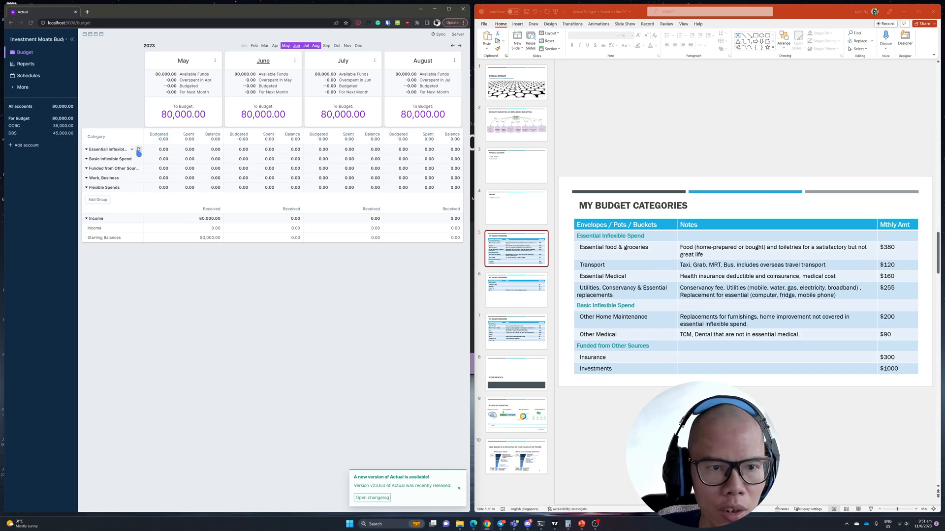
{"action": "left_click", "coordinate": [132, 150]}
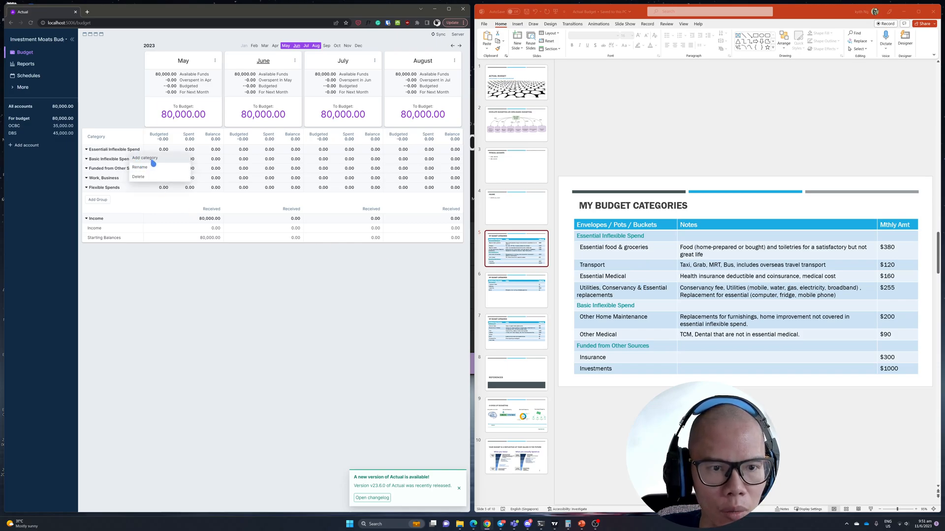
{"action": "left_click", "coordinate": [143, 158]}
{"action": "type", "text": "E"}
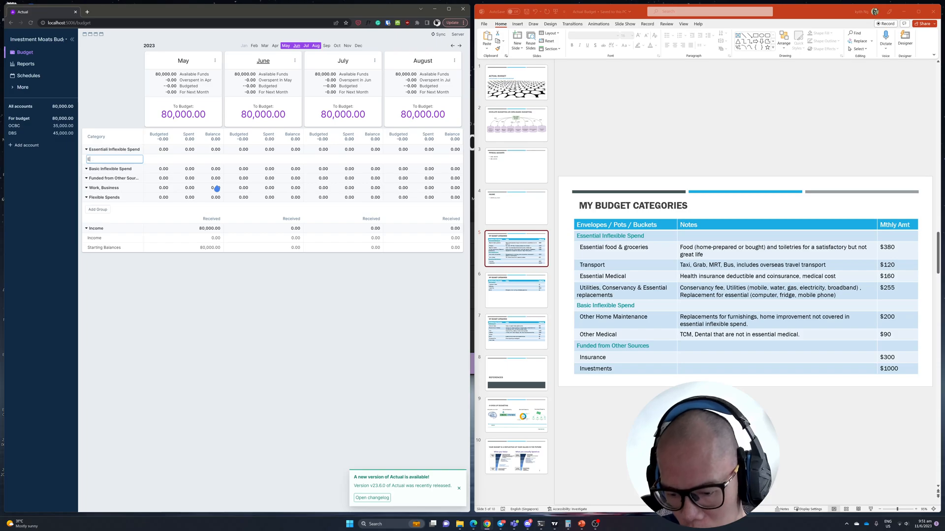
{"action": "type", "text": "ssential"}
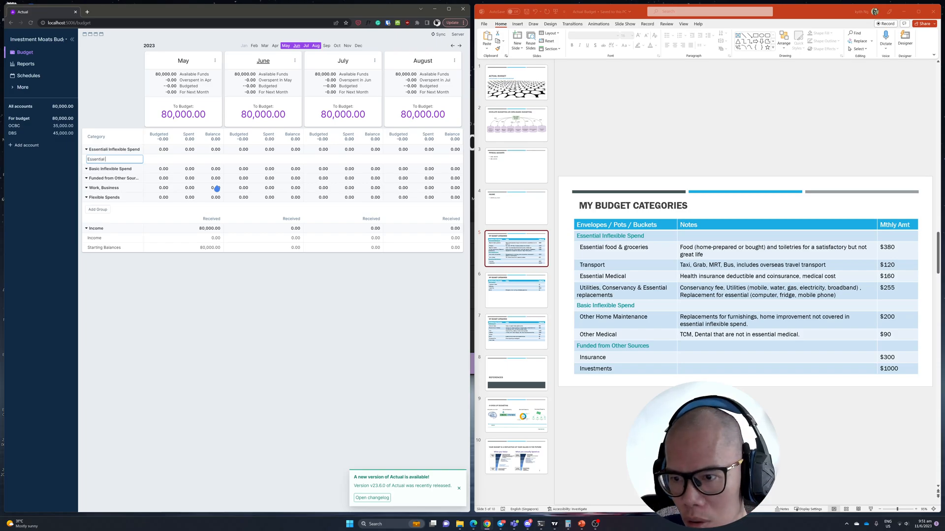
{"action": "type", "text": " food & groc"}
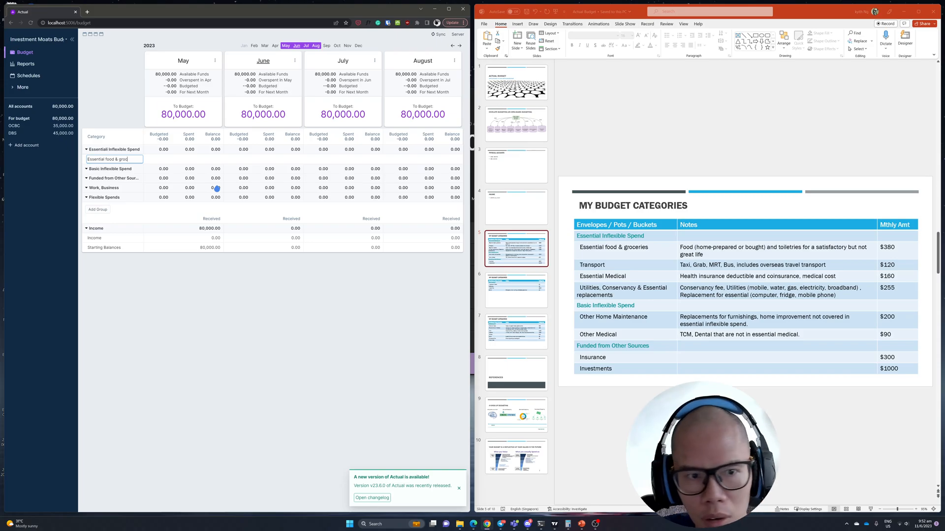
{"action": "type", "text": "eries -"}
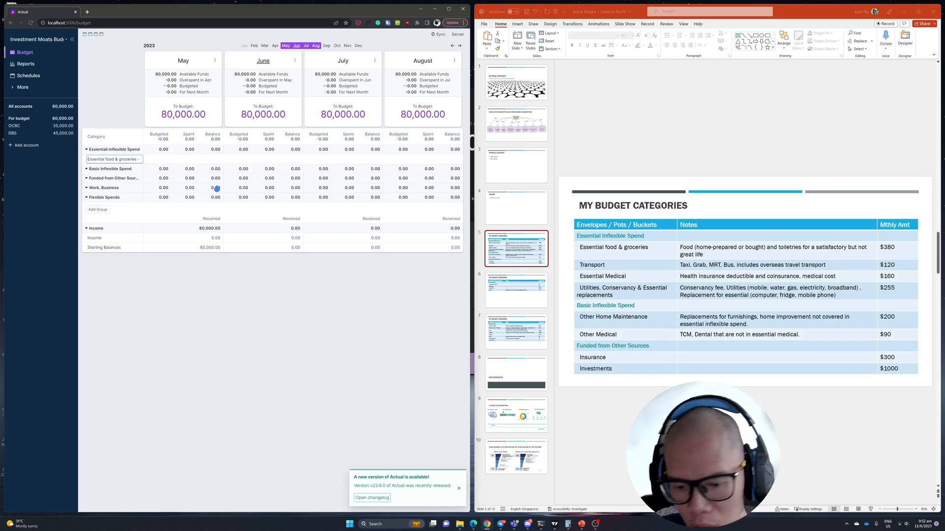
{"action": "type", "text": "$380"}
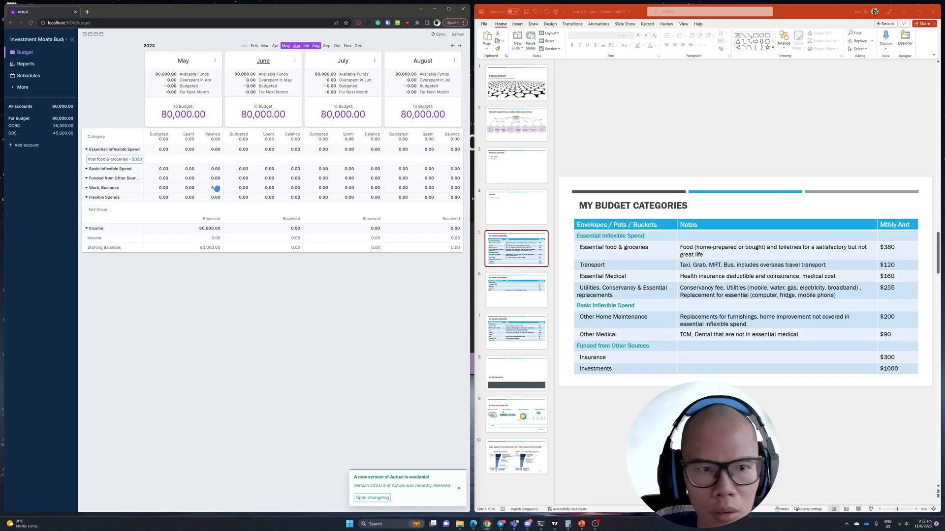
{"action": "key", "text": "Return"}
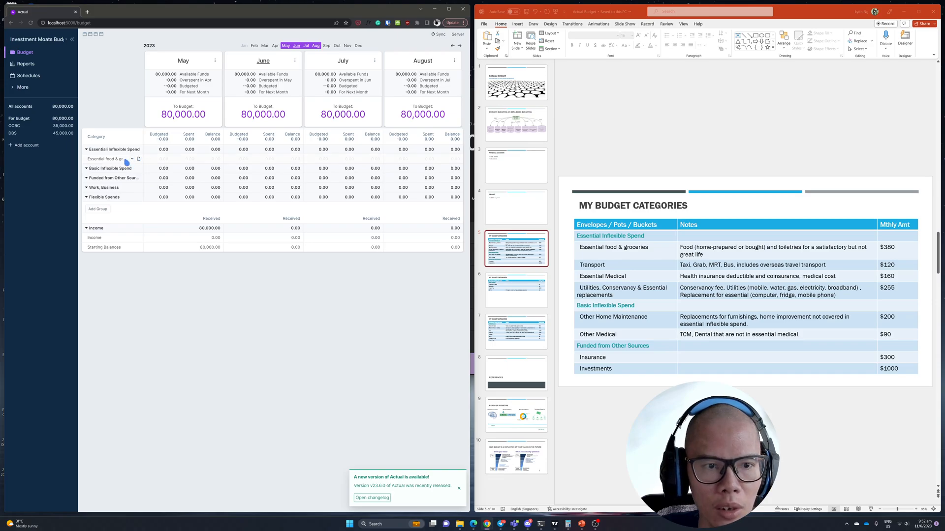
Copy the Essential food & groceries note from the PowerPoint slide into that category's note in Actual
{"action": "left_click", "coordinate": [718, 254]}
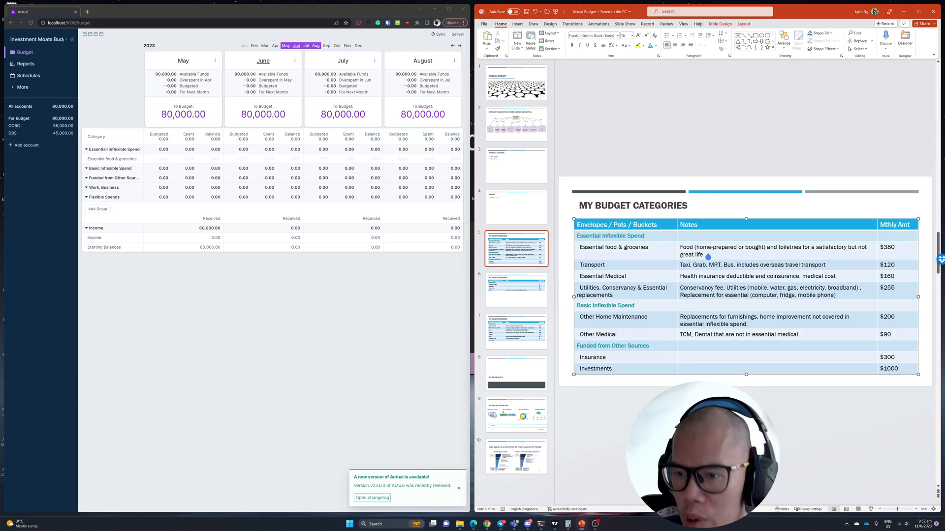
{"action": "left_click_drag", "start_coordinate": [707, 256], "coordinate": [685, 250]}
{"action": "key", "text": "ctrl+c"}
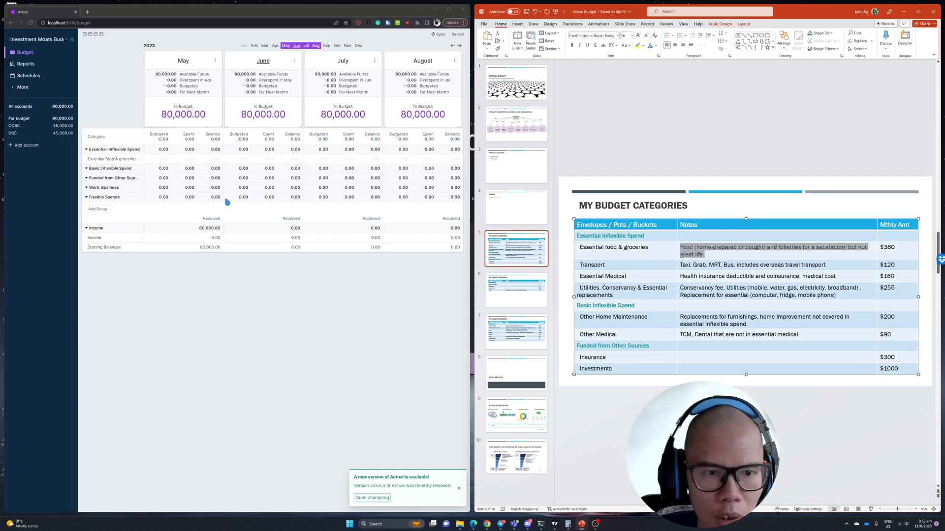
{"action": "left_click", "coordinate": [138, 160]}
{"action": "left_click", "coordinate": [140, 160]}
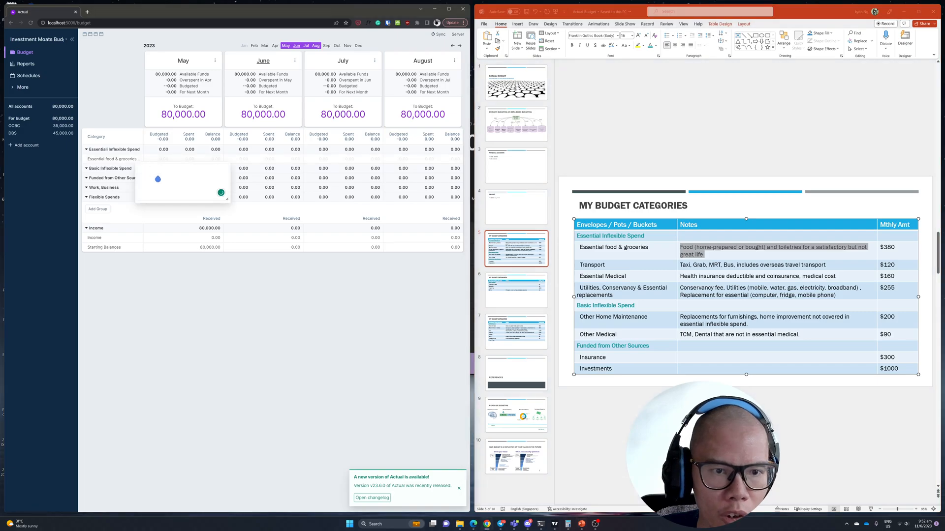
{"action": "key", "text": "ctrl+v"}
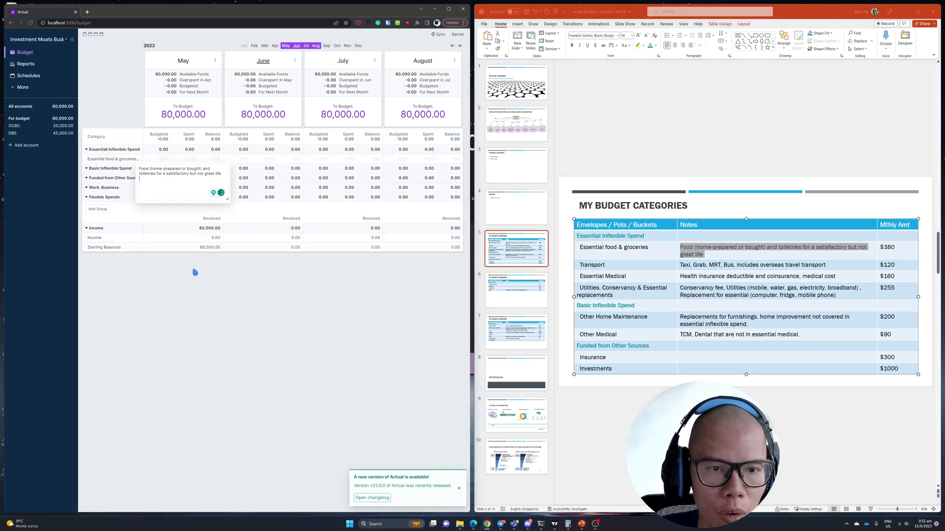
{"action": "left_click", "coordinate": [196, 276]}
{"action": "mouse_move", "coordinate": [140, 163]}
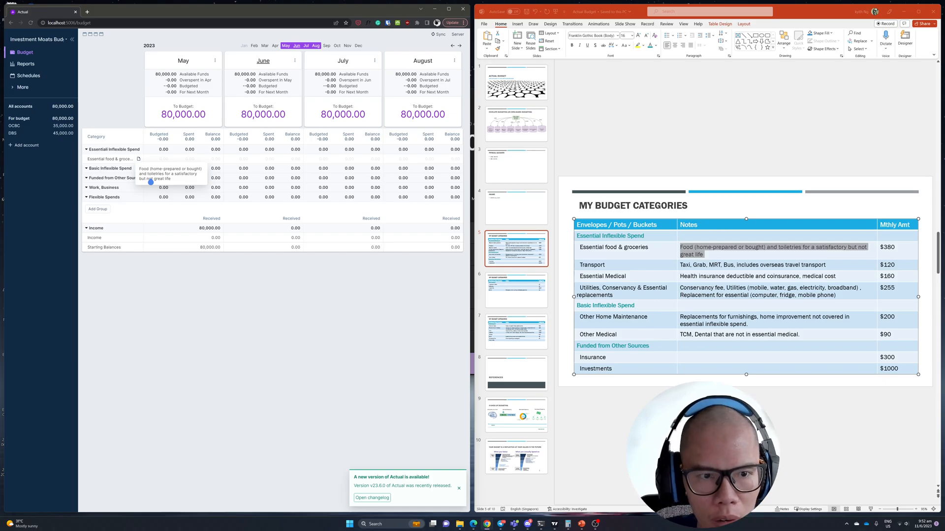
Add a category named "Transport - $120" to the Essential Inflexible Spend group
{"action": "left_click", "coordinate": [134, 150]}
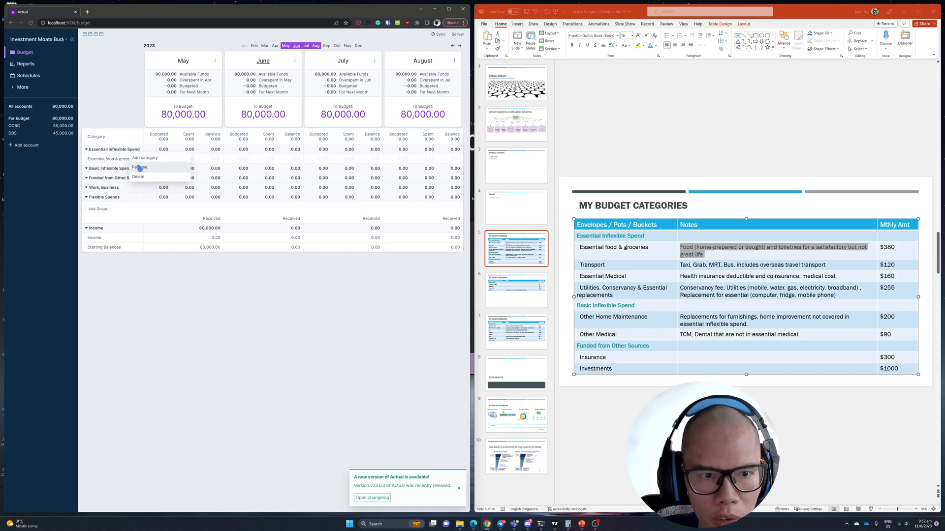
{"action": "left_click", "coordinate": [137, 158]}
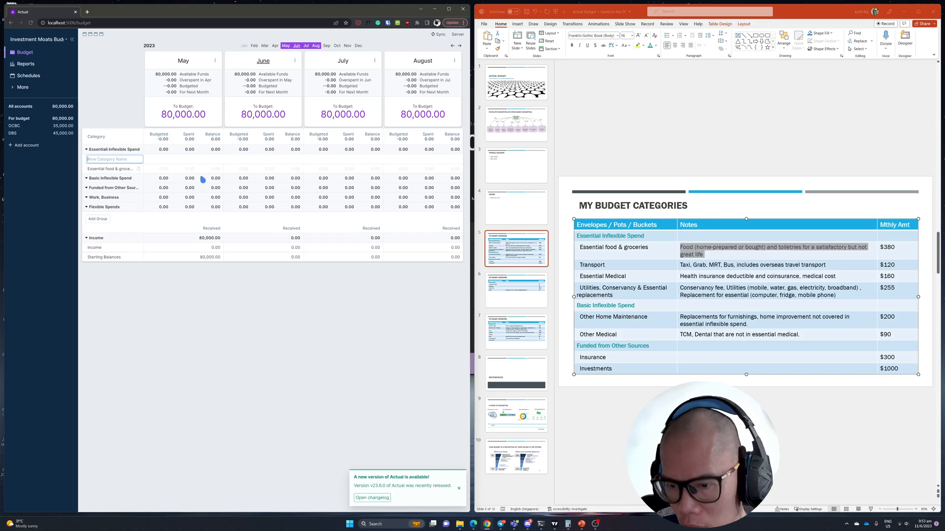
{"action": "type", "text": "Transport -"}
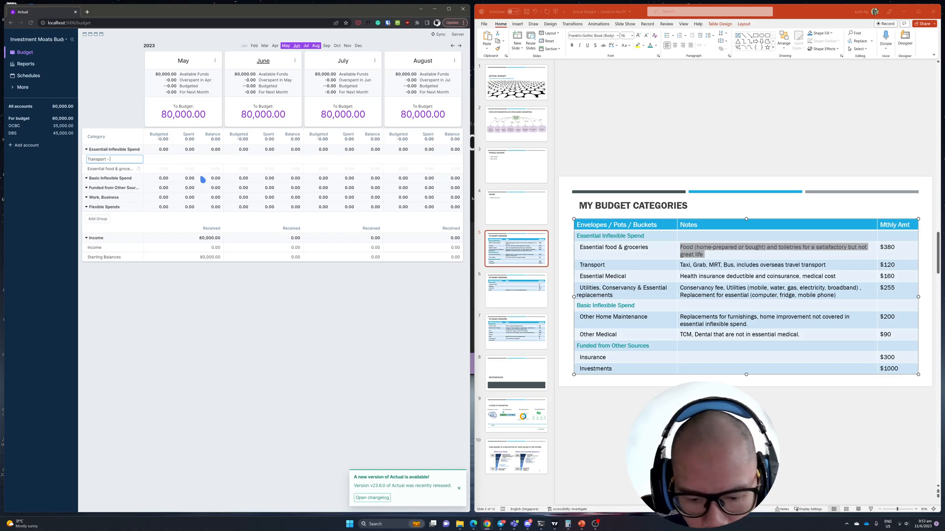
{"action": "type", "text": " $120"}
{"action": "key", "text": "Return"}
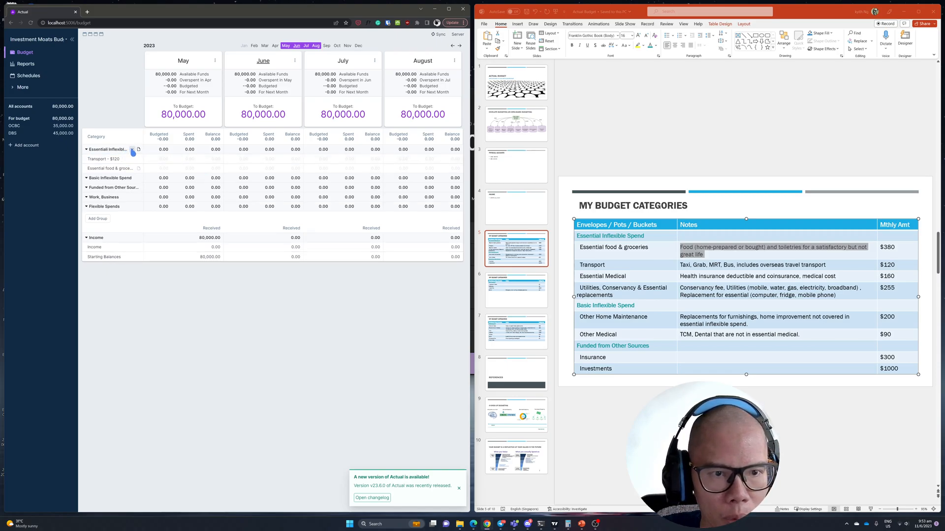
Add a category named "Essential Medical - $160" to the Essential Inflexible Spend group
{"action": "left_click", "coordinate": [132, 149]}
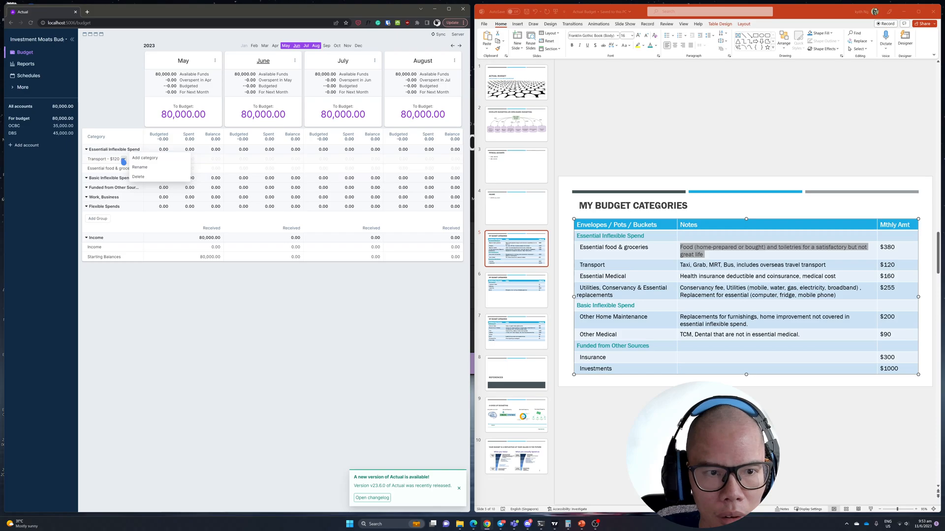
{"action": "left_click", "coordinate": [138, 158]}
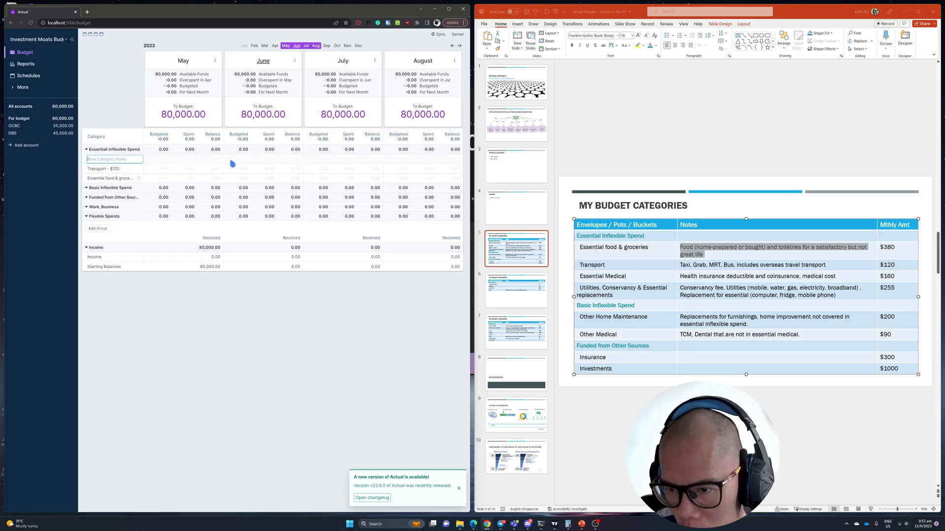
{"action": "type", "text": "Essential "}
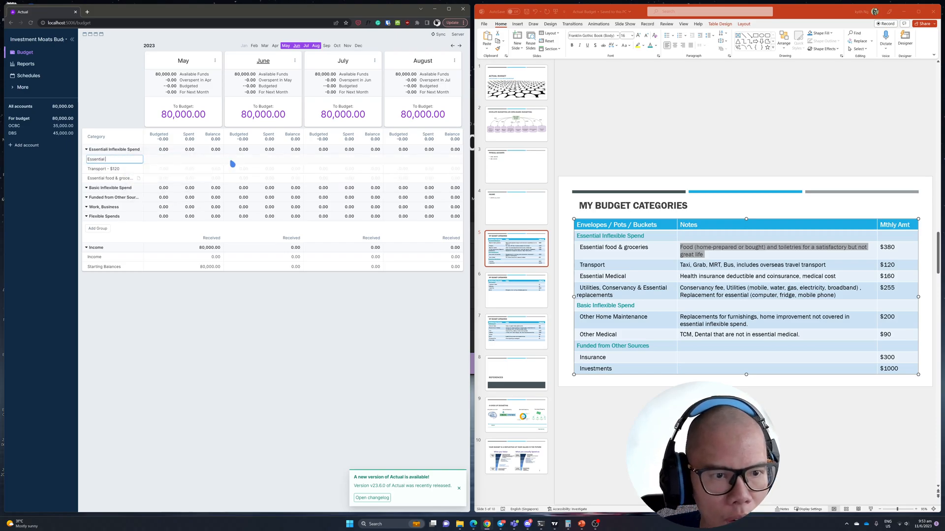
{"action": "type", "text": "Medical "}
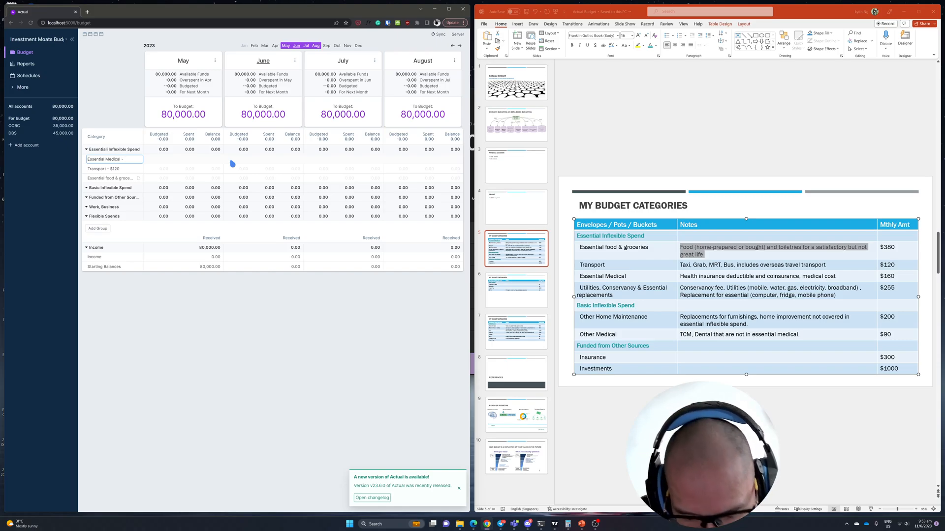
{"action": "type", "text": "- $160"}
{"action": "key", "text": "Return"}
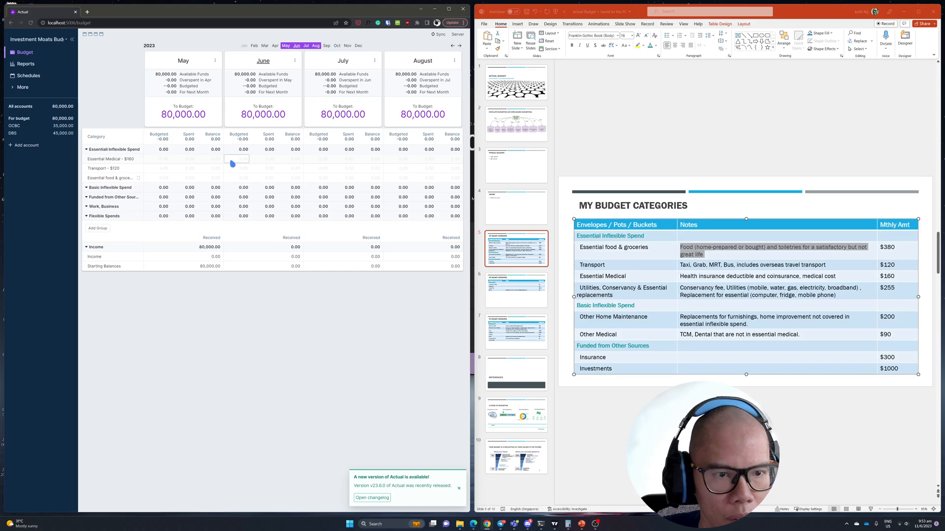
Add "Utilities, Conservancy & Essential replacement - $255" to Essential Inflexible Spend and reorder its categories as food & groceries, Transport, Essential Medical, Utilities
{"action": "left_click", "coordinate": [133, 158]}
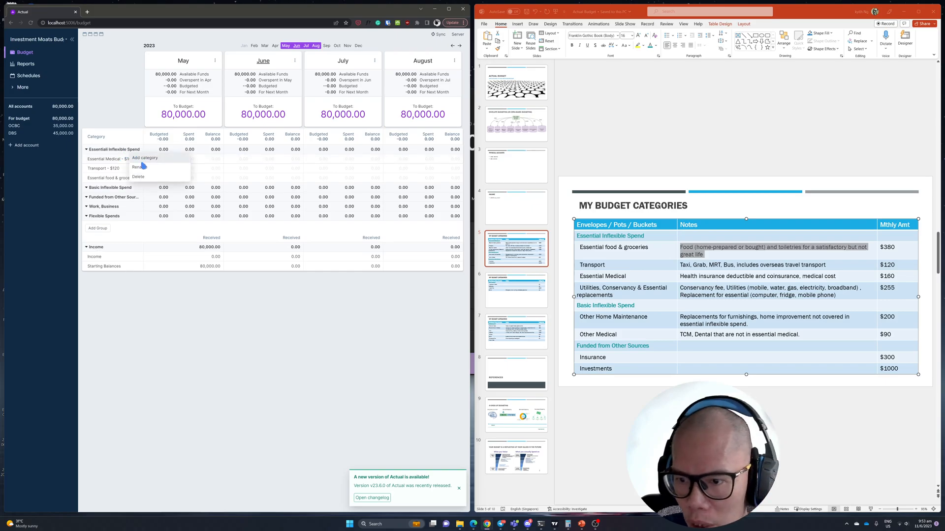
{"action": "left_click", "coordinate": [153, 159]}
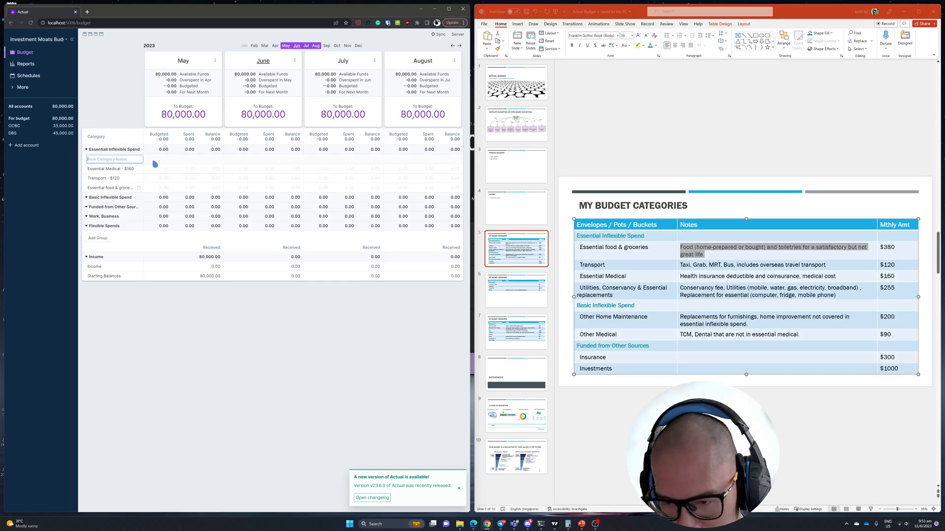
{"action": "type", "text": "Utilities,"}
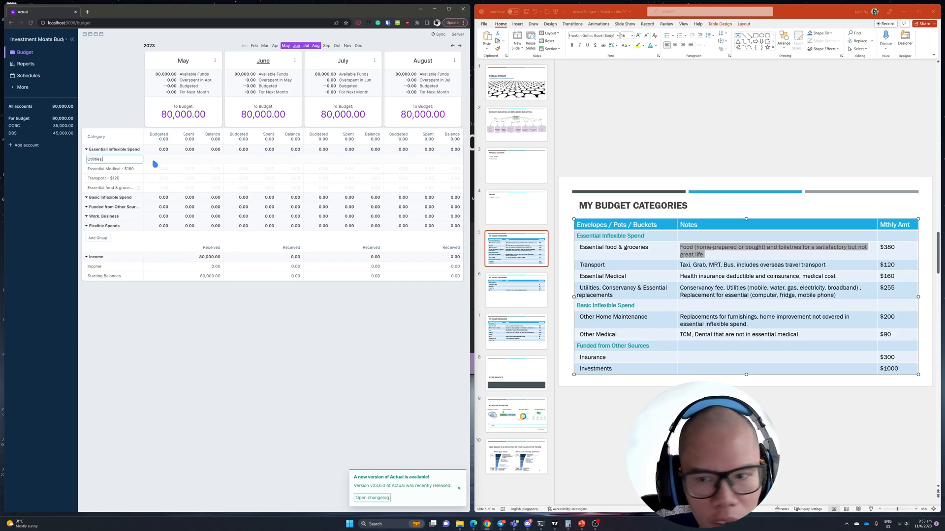
{"action": "type", "text": " Conservanc"}
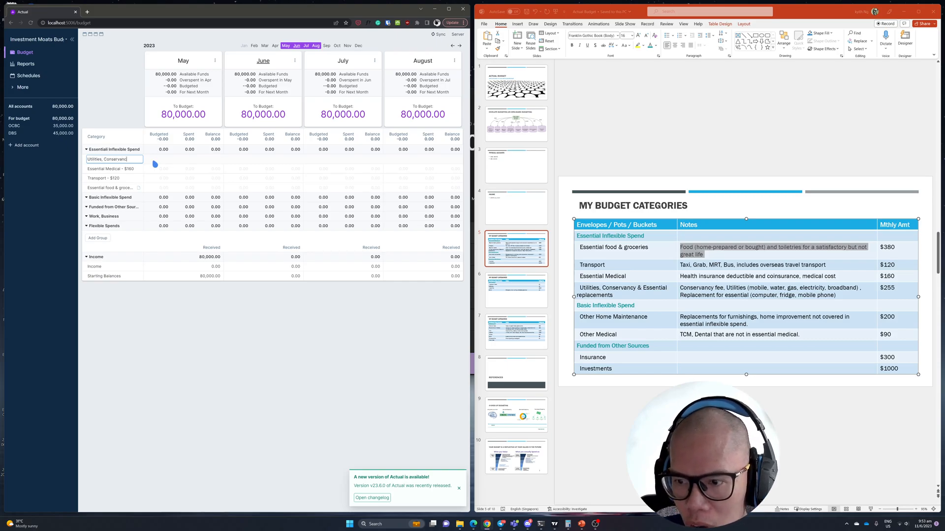
{"action": "type", "text": "y & Es"}
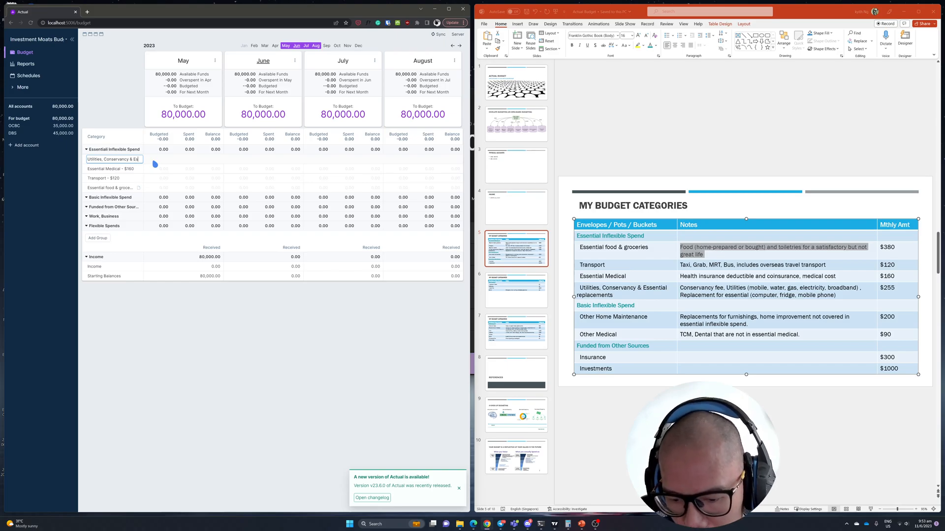
{"action": "type", "text": "sential repl"}
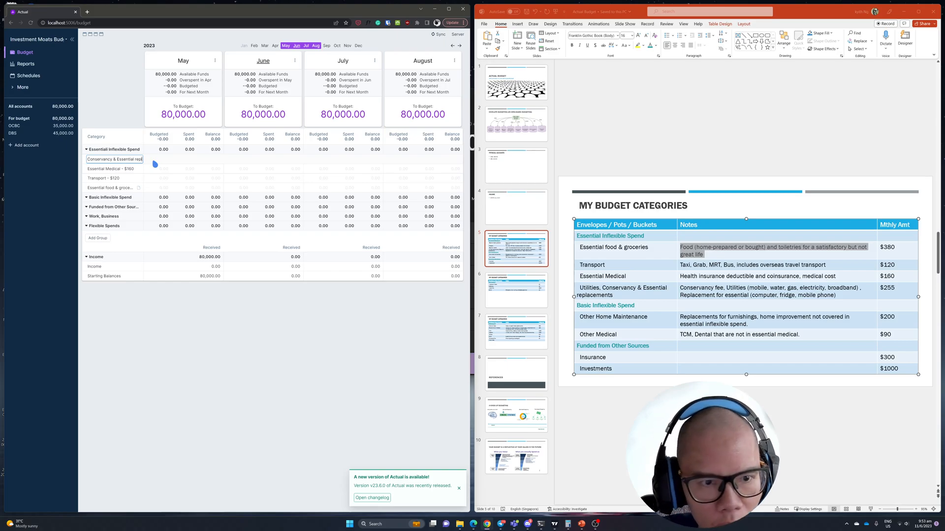
{"action": "type", "text": "acement"}
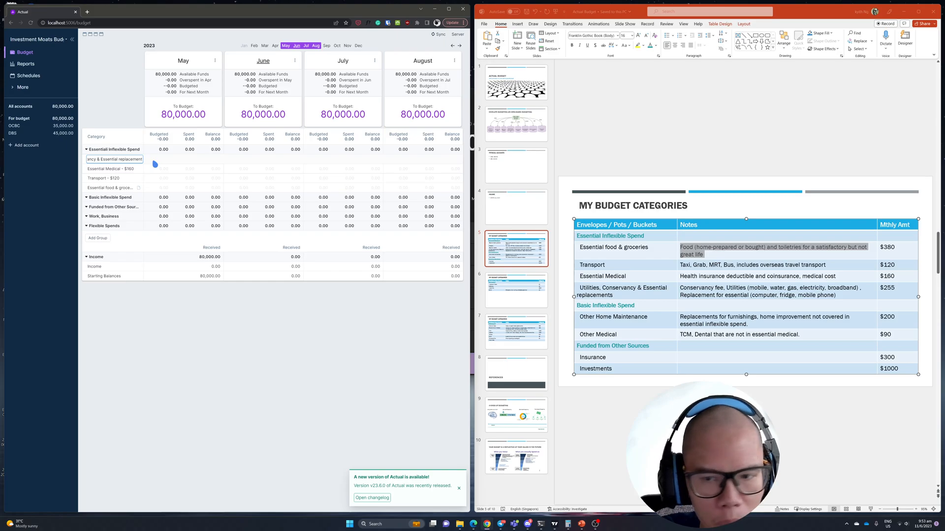
{"action": "type", "text": "s"}
{"action": "type", "text": " -"}
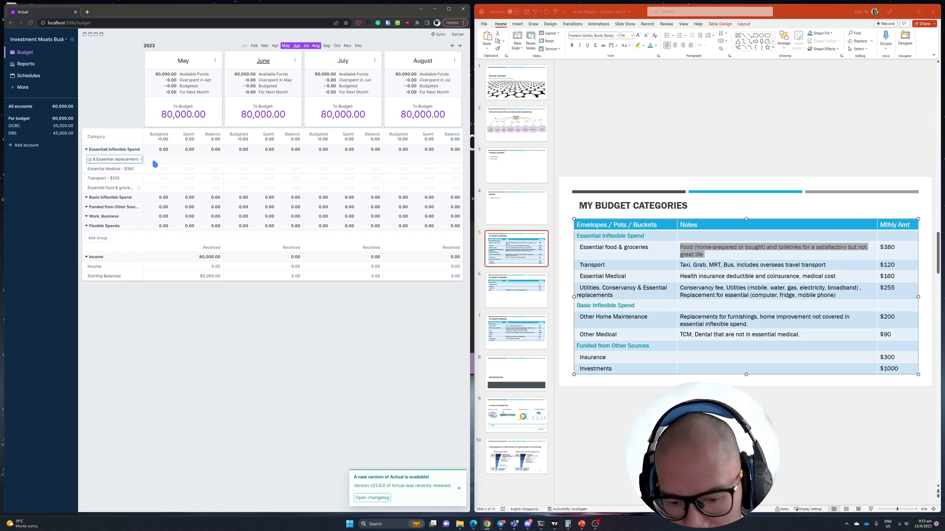
{"action": "type", "text": " $255"}
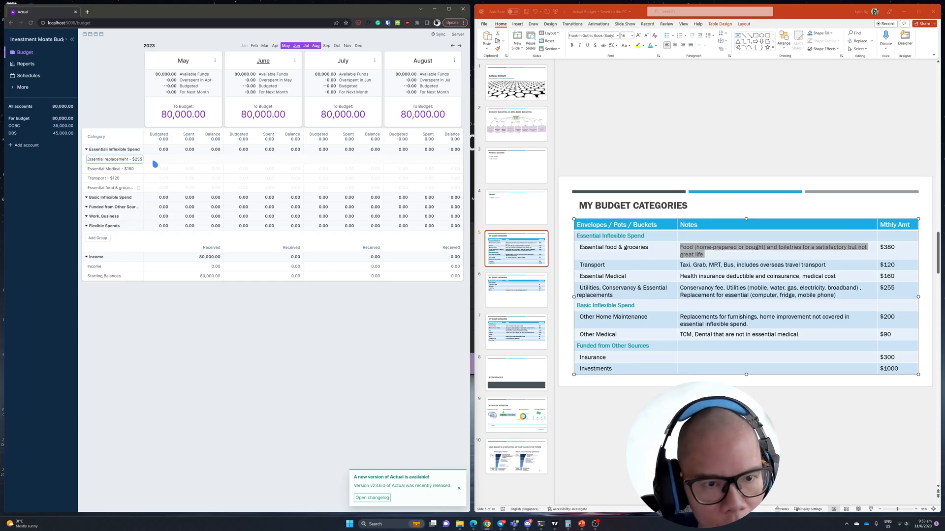
{"action": "key", "text": "Return"}
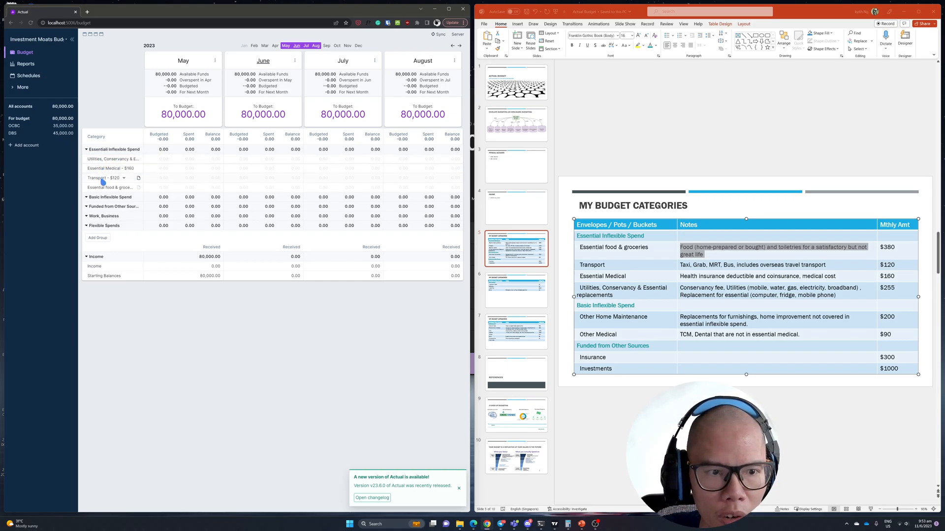
{"action": "mouse_move", "coordinate": [102, 188]}
{"action": "left_mouse_down"}
{"action": "mouse_move", "coordinate": [101, 168]}
{"action": "mouse_move", "coordinate": [98, 177]}
{"action": "left_mouse_up"}
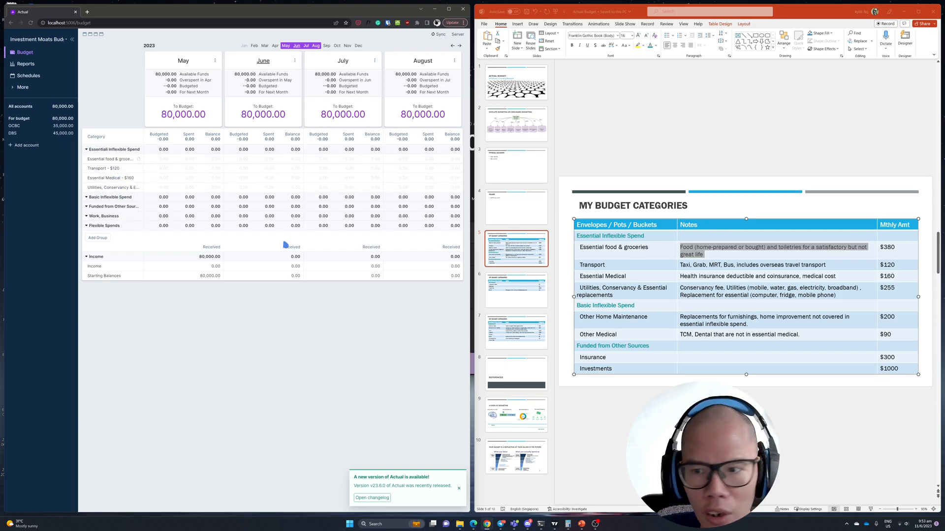
Add a category named "Other Home Maintenance - $200" to the Basic Inflexible Spend group
{"action": "left_click", "coordinate": [132, 196]}
{"action": "left_click", "coordinate": [152, 207]}
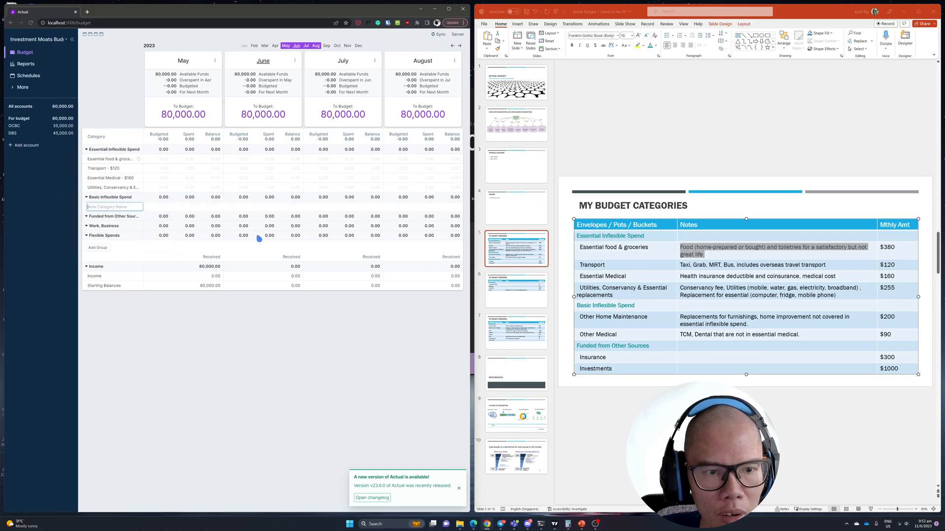
{"action": "type", "text": "O"}
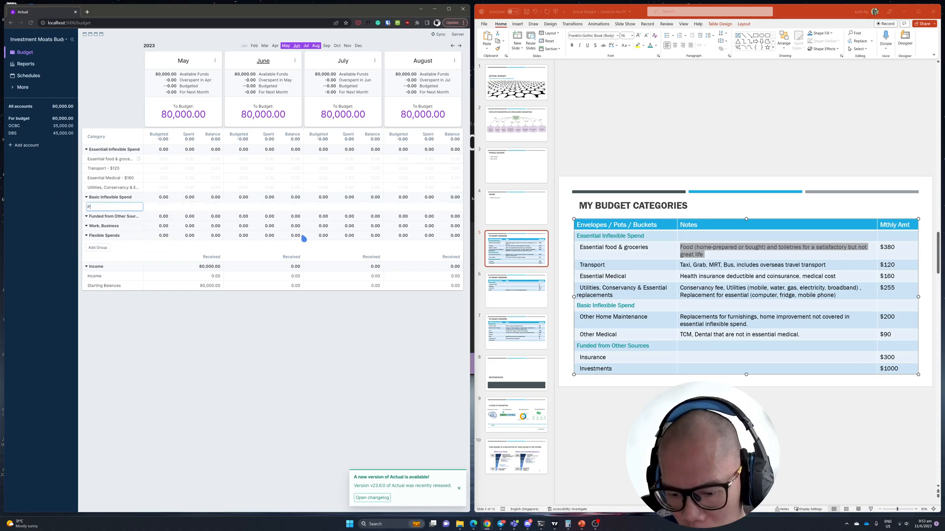
{"action": "key", "text": "BackSpace"}
{"action": "type", "text": "O"}
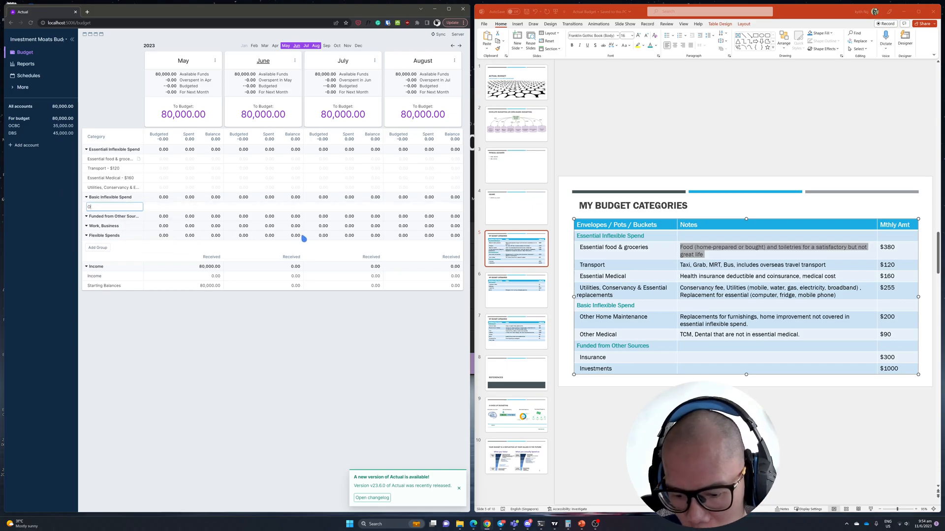
{"action": "type", "text": "ther Home Ma"}
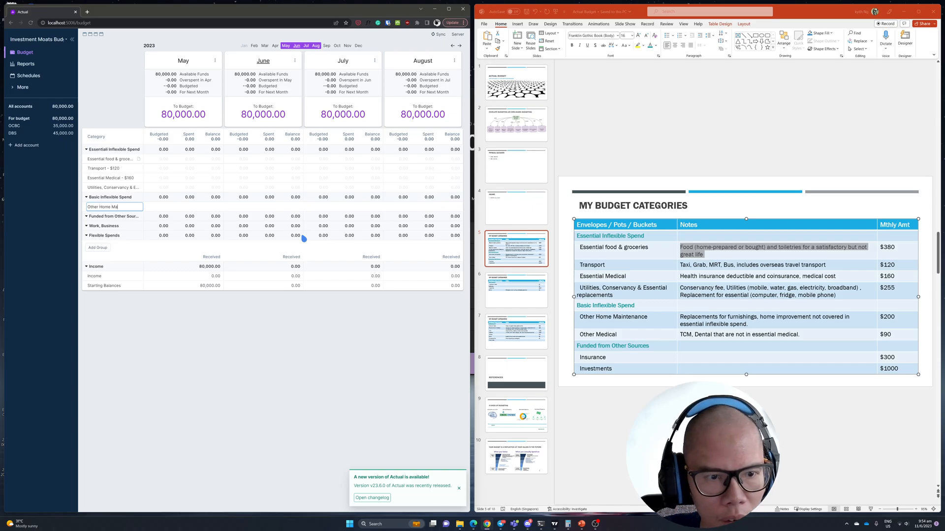
{"action": "type", "text": "intenance -"}
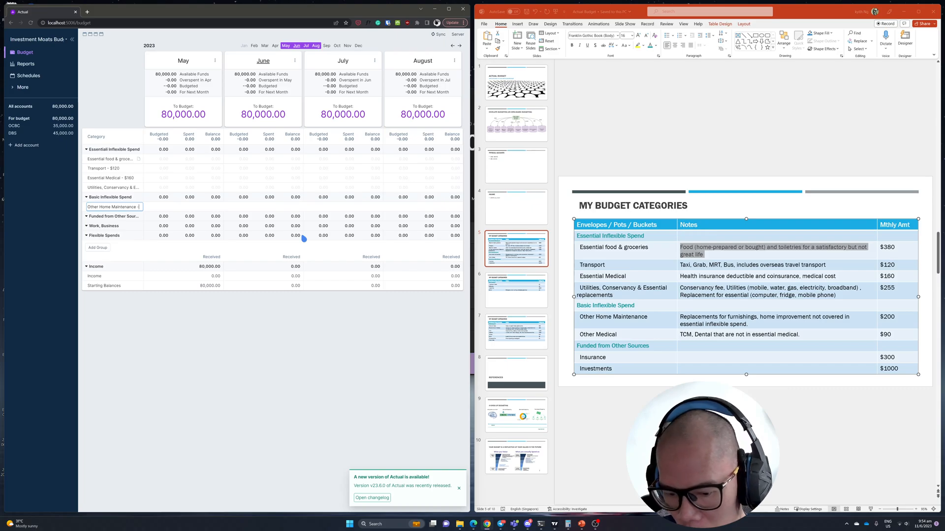
{"action": "type", "text": " $200"}
{"action": "key", "text": "Return"}
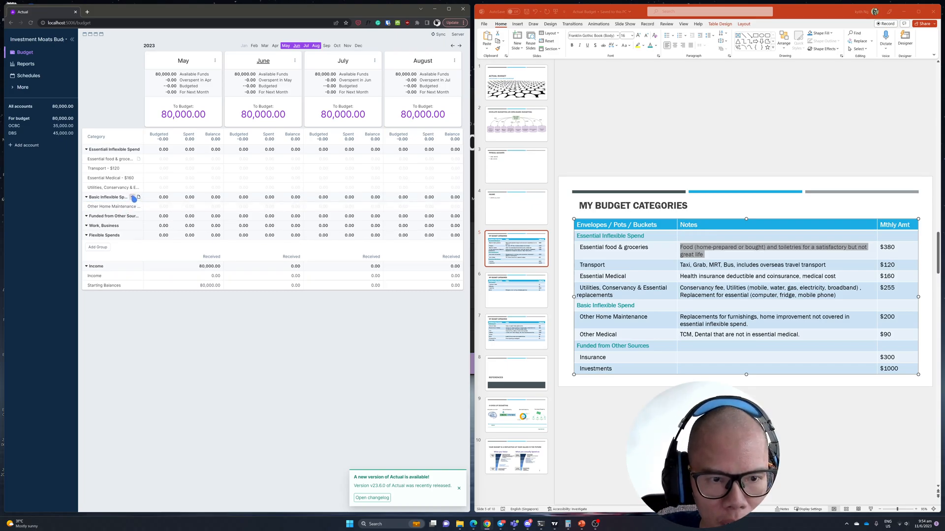
Add "Other Medical - $90" to the Basic Inflexible Spend group and place Other Home Maintenance above it
{"action": "left_click", "coordinate": [136, 197]}
{"action": "left_click", "coordinate": [145, 205]}
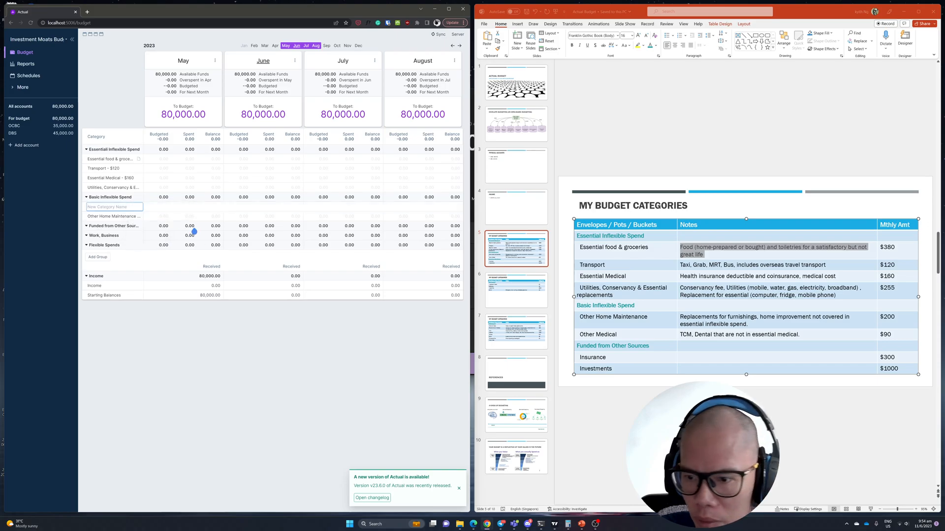
{"action": "type", "text": "Other ME"}
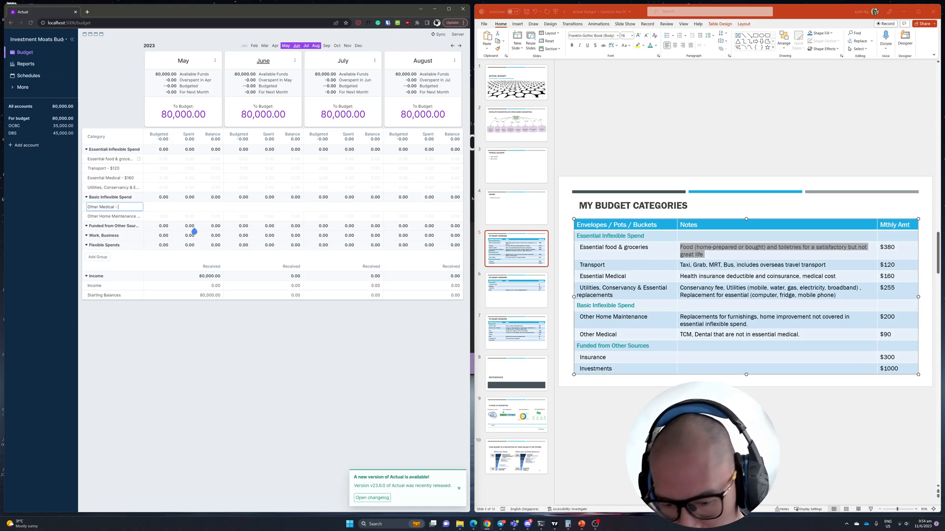
{"action": "type", "text": "dical - $90"}
{"action": "key", "text": "Return"}
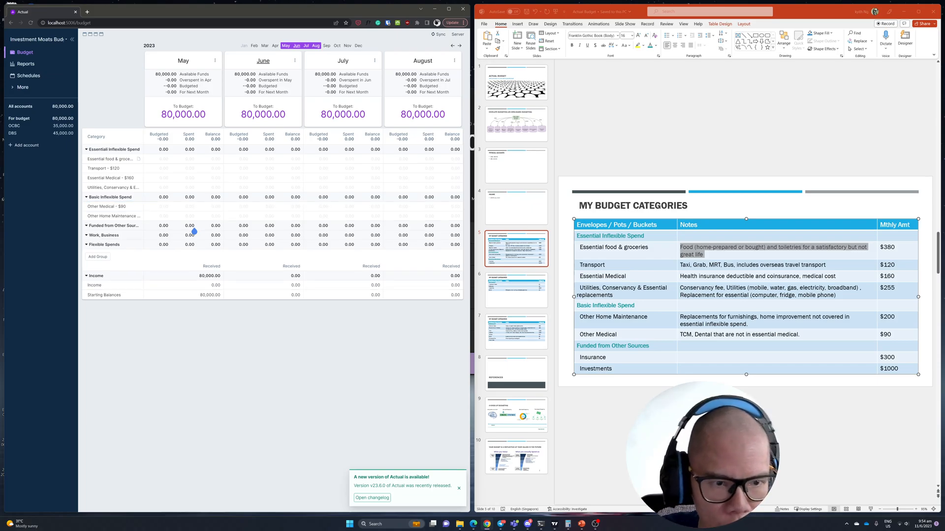
{"action": "left_click_drag", "start_coordinate": [116, 217], "coordinate": [119, 206]}
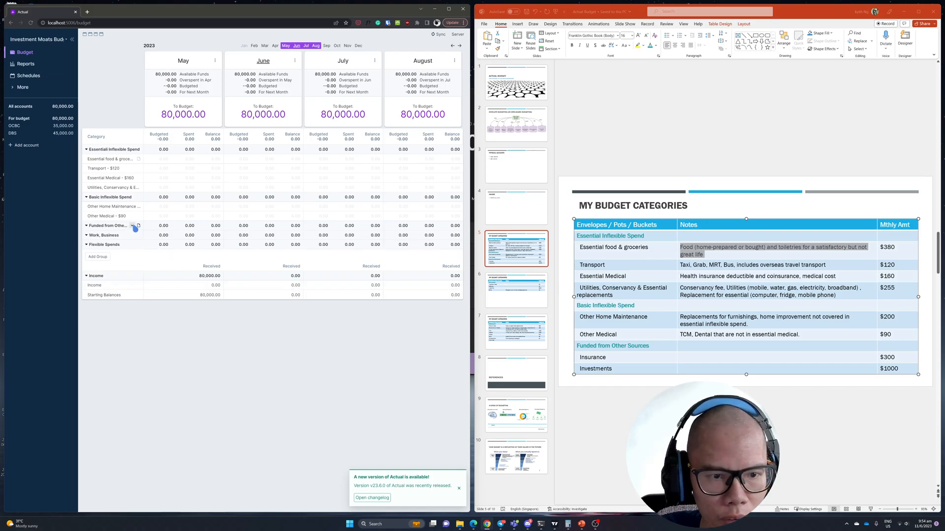
Add categories named "Insurance - $300" and "Investments - $1000" to the Funded from Other Sources group
{"action": "left_click", "coordinate": [133, 226]}
{"action": "left_click", "coordinate": [145, 241]}
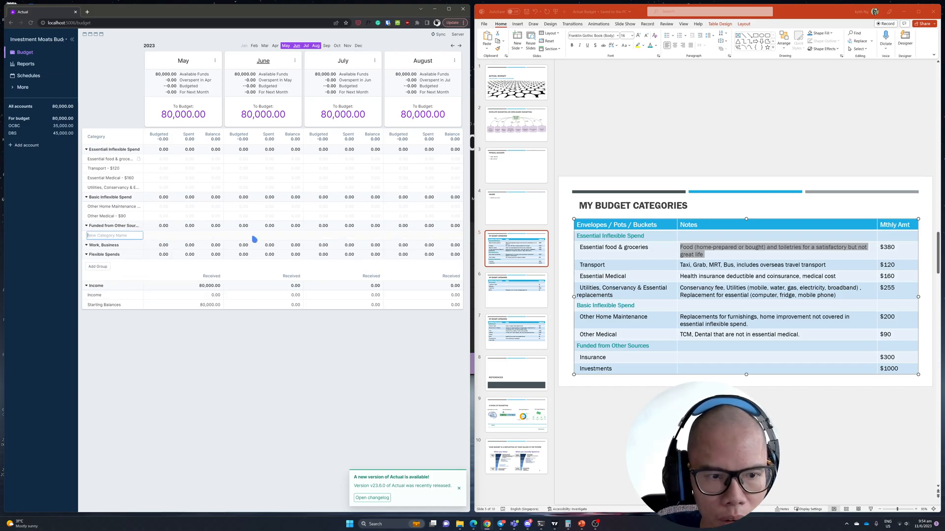
{"action": "type", "text": "Insurance - $300"}
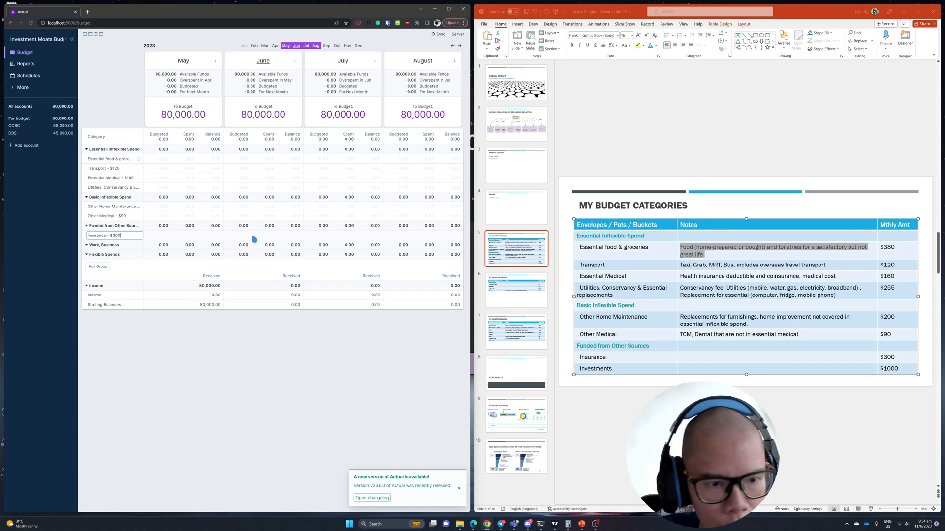
{"action": "key", "text": "Return"}
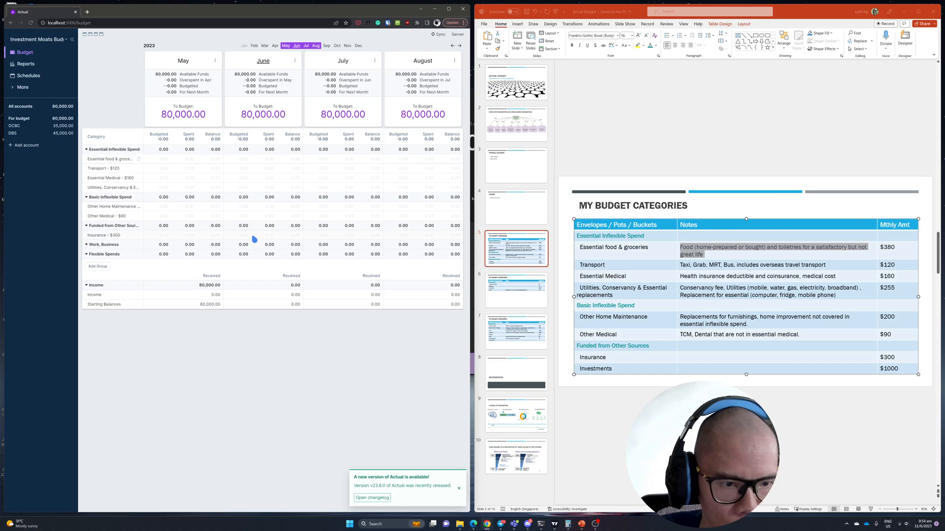
{"action": "left_click", "coordinate": [134, 226]}
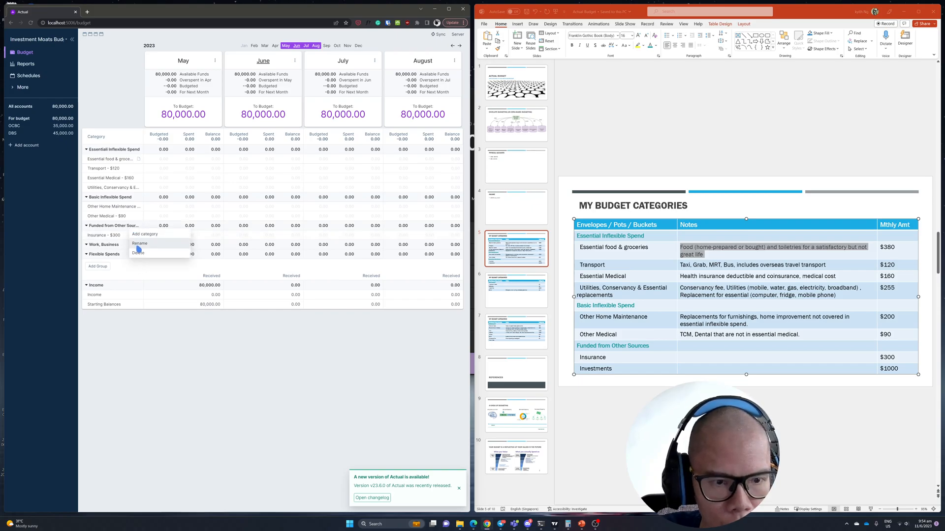
{"action": "left_click", "coordinate": [146, 241]}
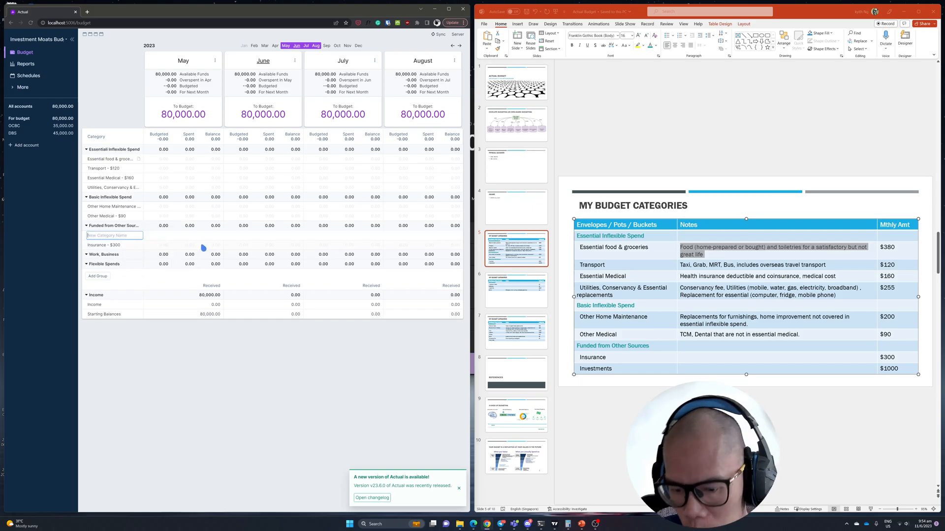
{"action": "type", "text": "Investments - $1000"}
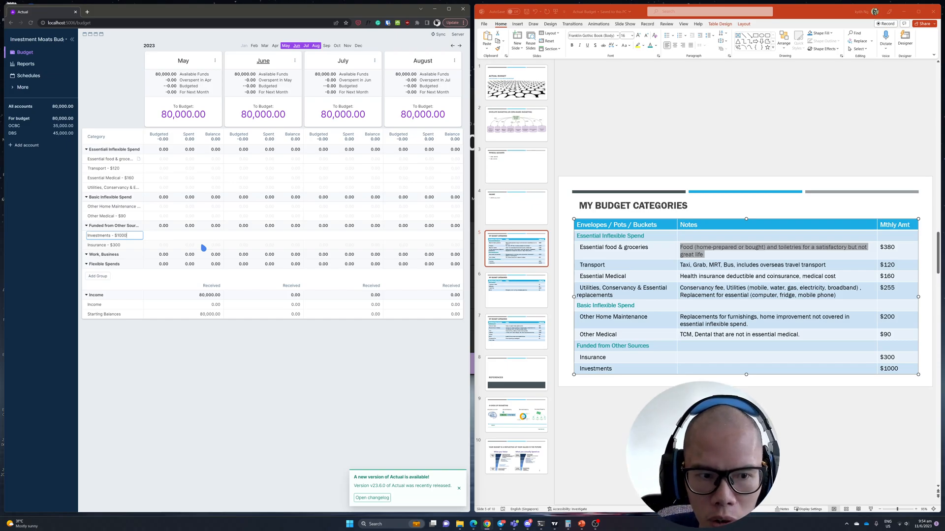
{"action": "key", "text": "Return"}
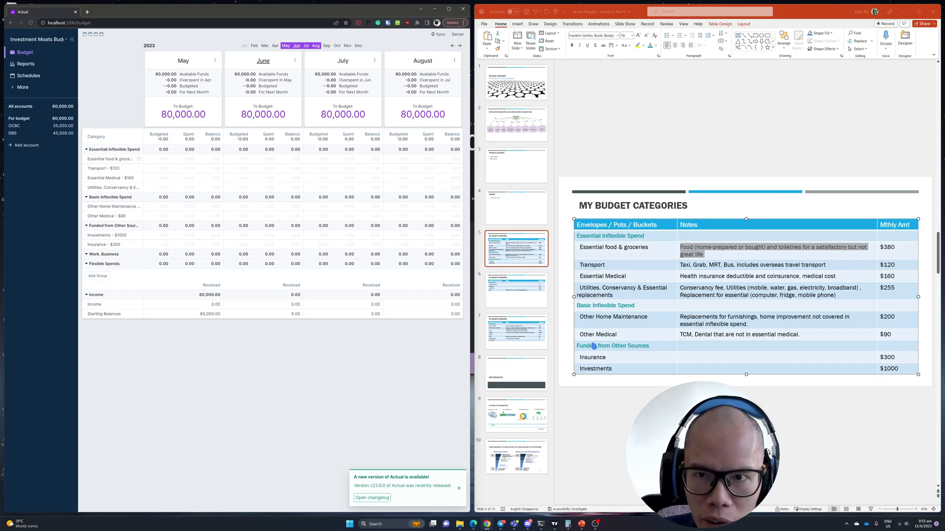
Bring up the Work, Business slide in PowerPoint and add its "Investment Moats" and "BIGScribe" categories to that group in Actual
{"action": "left_click", "coordinate": [532, 305]}
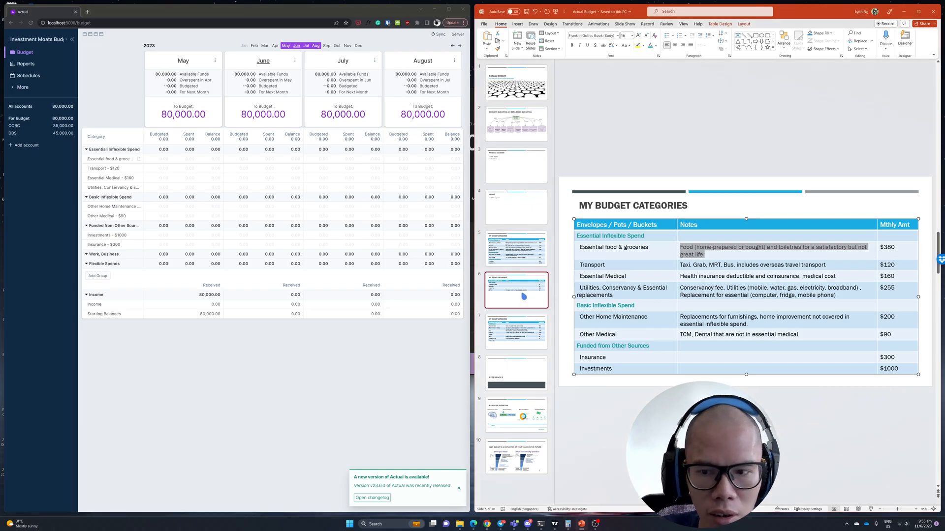
{"action": "left_click", "coordinate": [126, 257]}
{"action": "left_click", "coordinate": [124, 254]}
{"action": "left_click", "coordinate": [133, 268]}
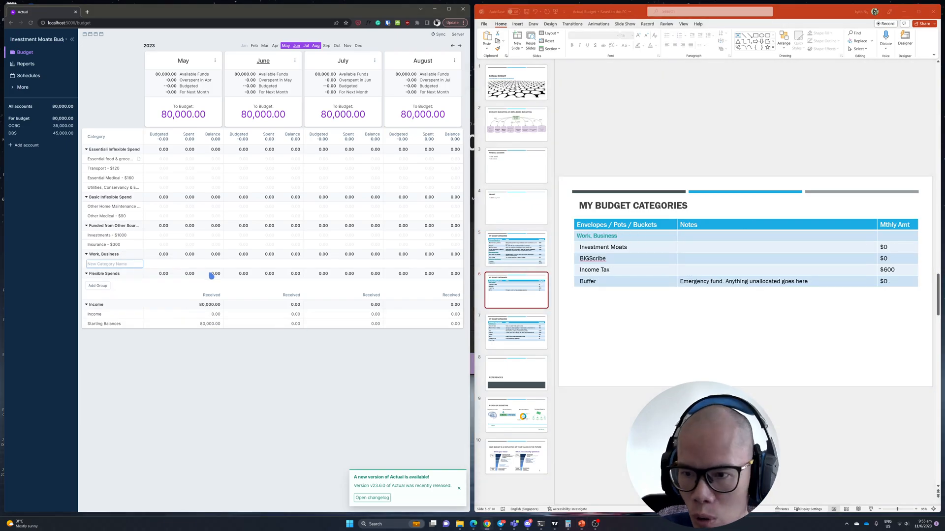
{"action": "type", "text": "Investment "}
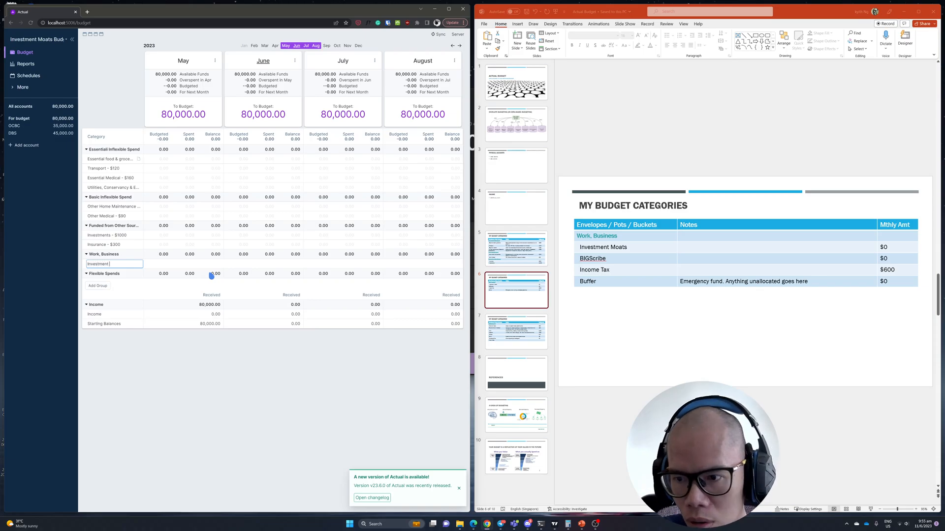
{"action": "type", "text": "Moats"}
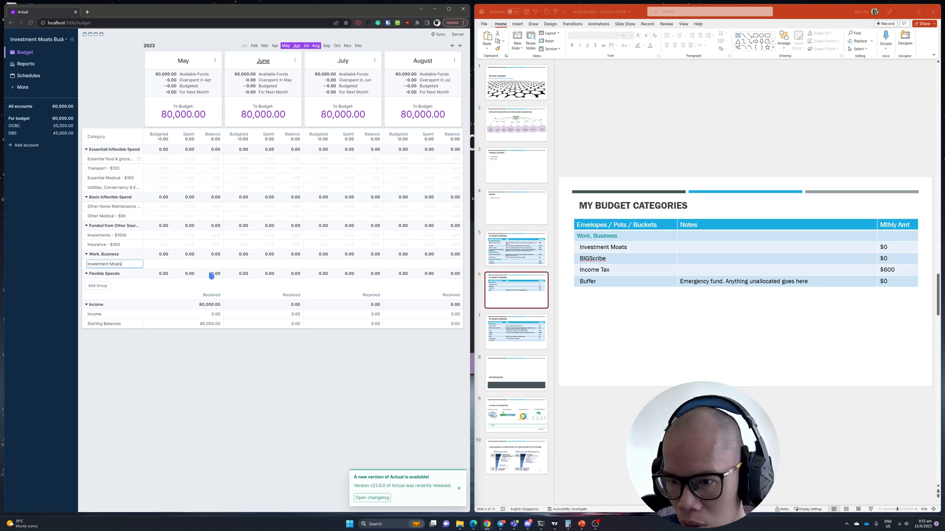
{"action": "key", "text": "Return"}
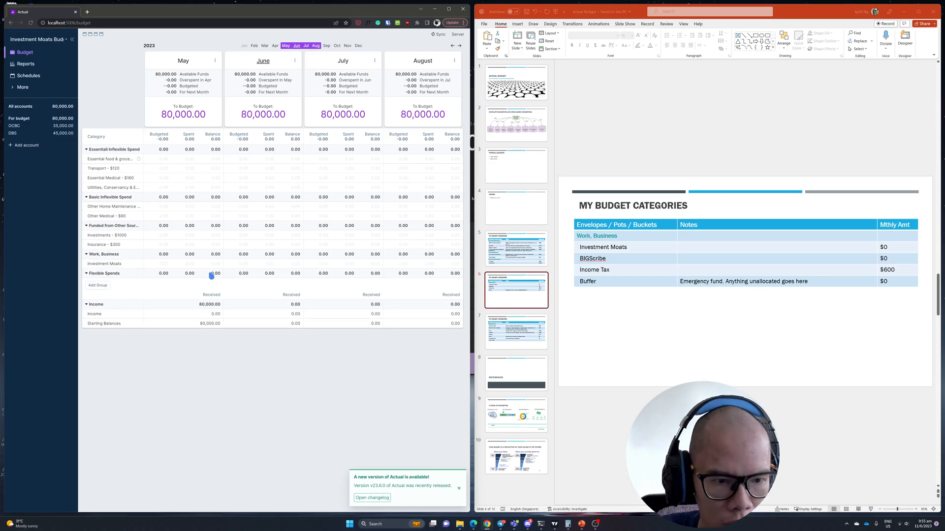
{"action": "left_click", "coordinate": [126, 263]}
{"action": "left_click", "coordinate": [127, 263]}
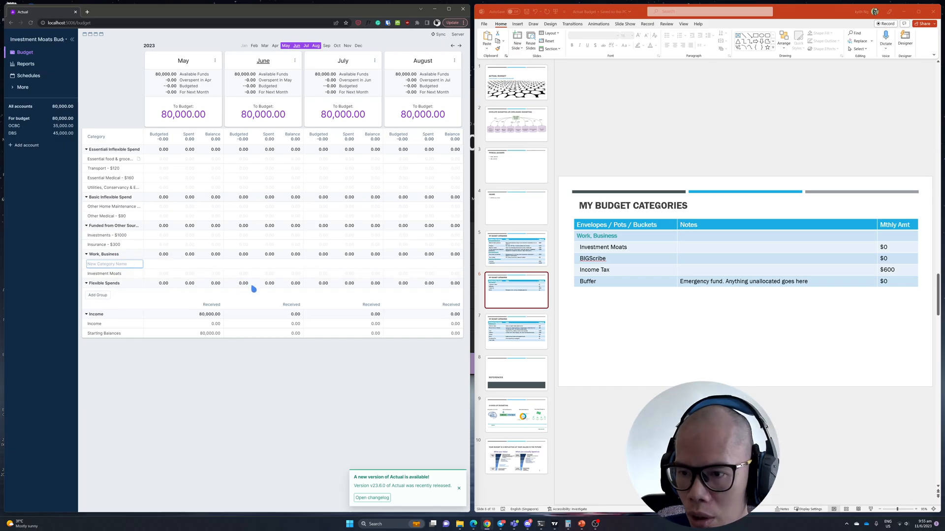
{"action": "type", "text": "BIGScribe"}
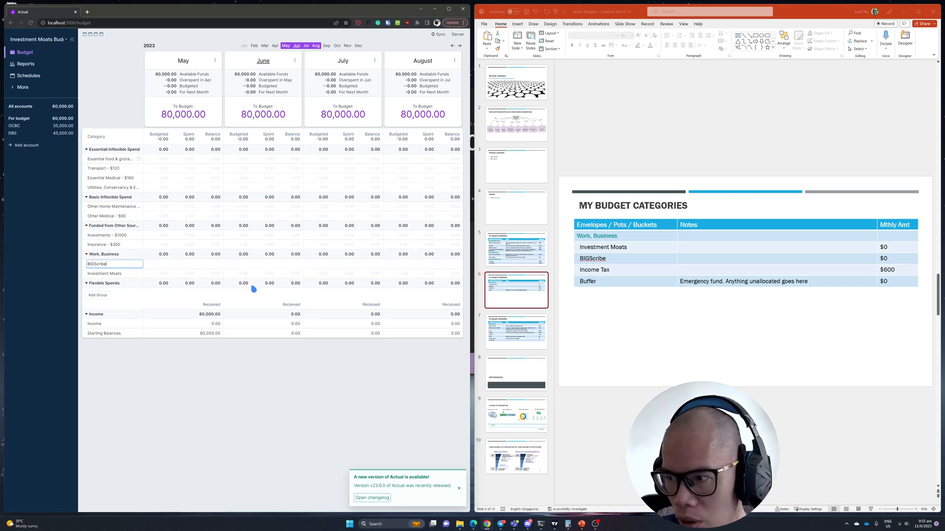
{"action": "key", "text": "Return"}
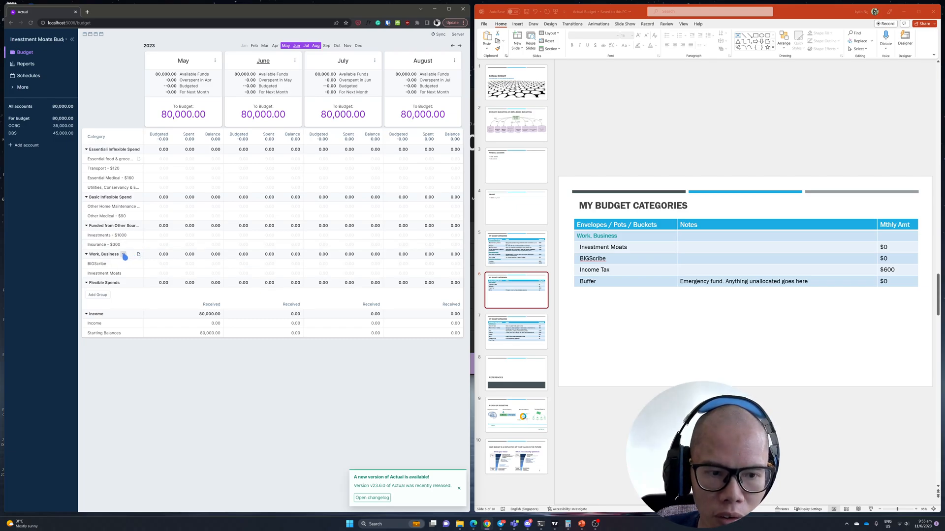
Add categories named "Income Tax - $600" and "Buffer" to the Work, Business group
{"action": "left_click", "coordinate": [123, 253]}
{"action": "left_click", "coordinate": [135, 264]}
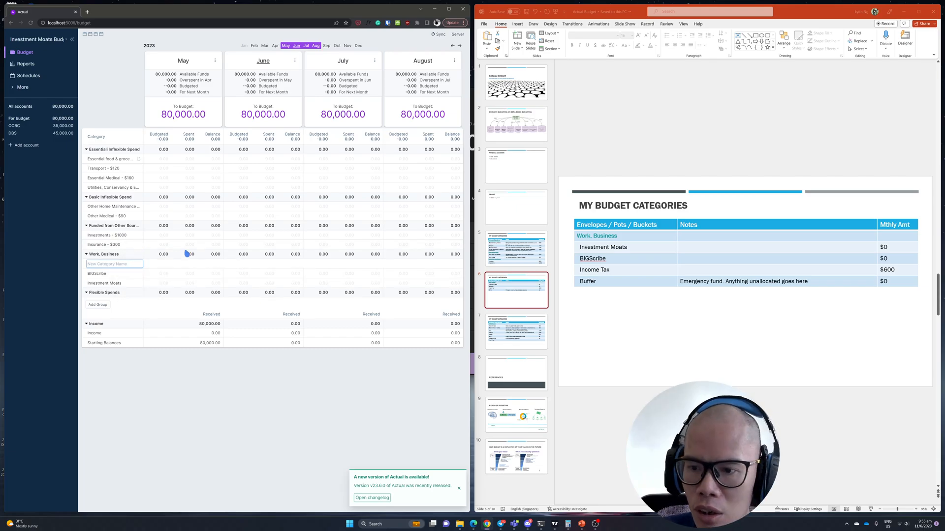
{"action": "type", "text": "Income Tax - $"}
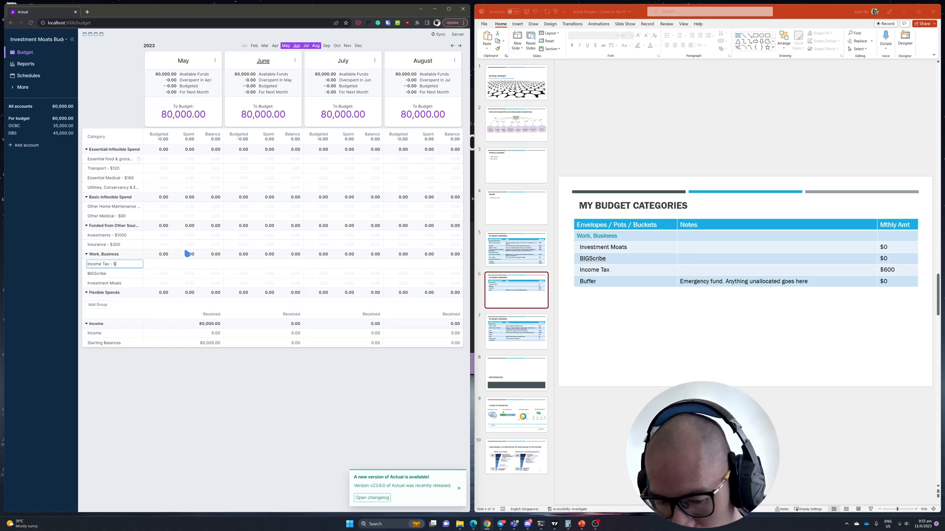
{"action": "type", "text": "600"}
{"action": "key", "text": "Return"}
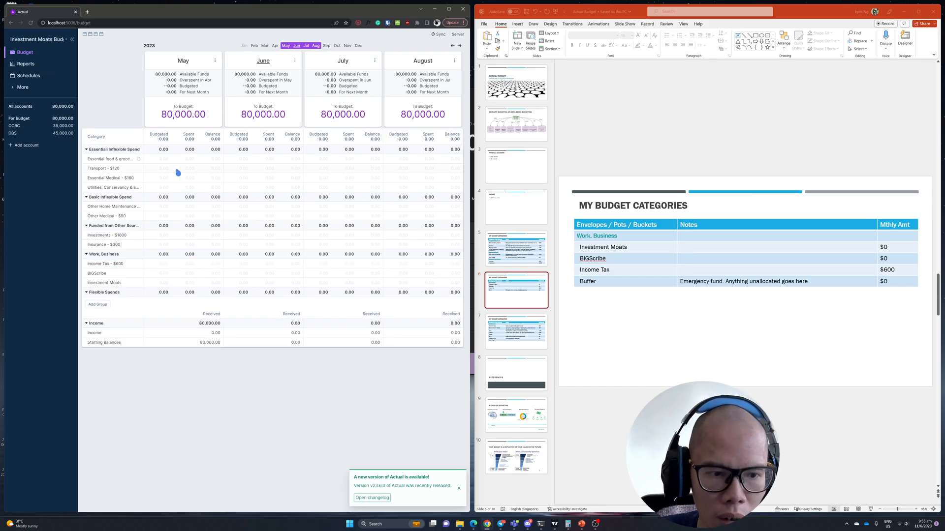
{"action": "left_click", "coordinate": [124, 254]}
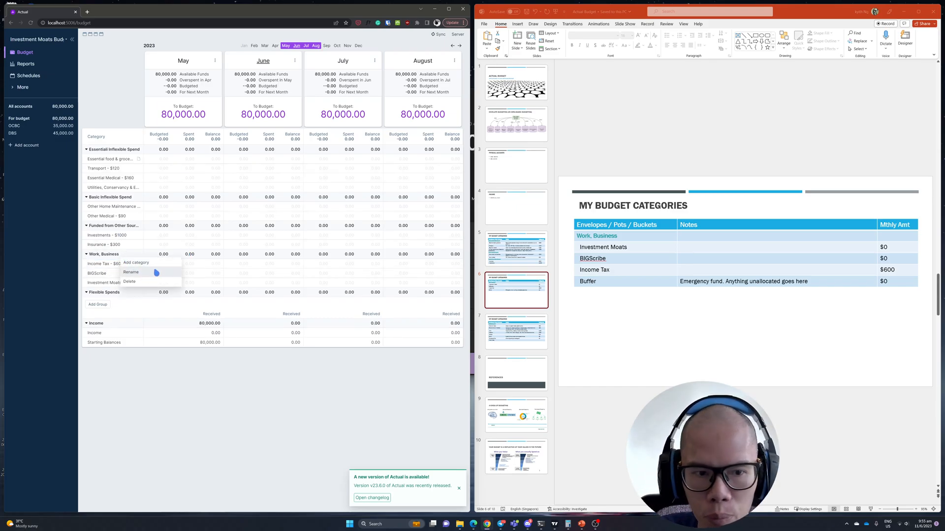
{"action": "left_click", "coordinate": [155, 264]}
{"action": "type", "text": "Buffer"}
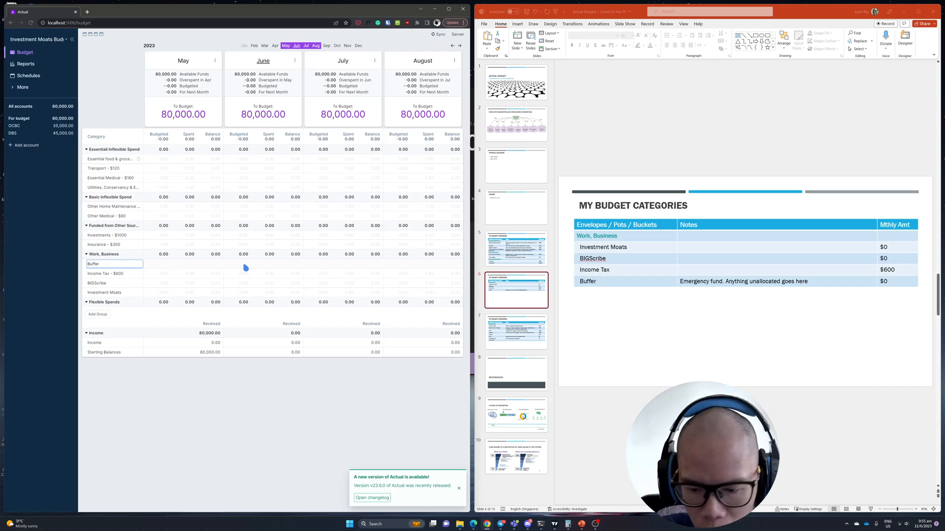
{"action": "key", "text": "Return"}
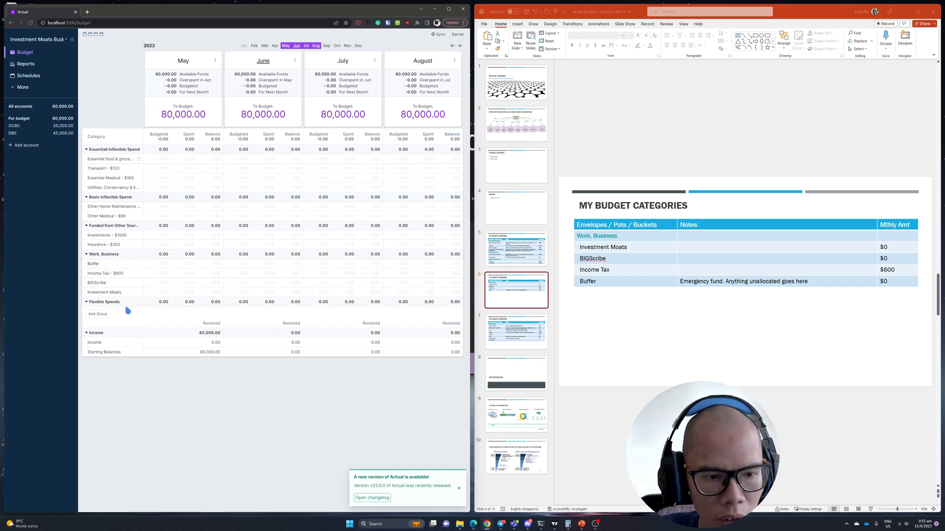
Bring up the Flexible Spends slide in PowerPoint and add a "Premium Meals - $50" category to that group in Actual
{"action": "left_click", "coordinate": [539, 341]}
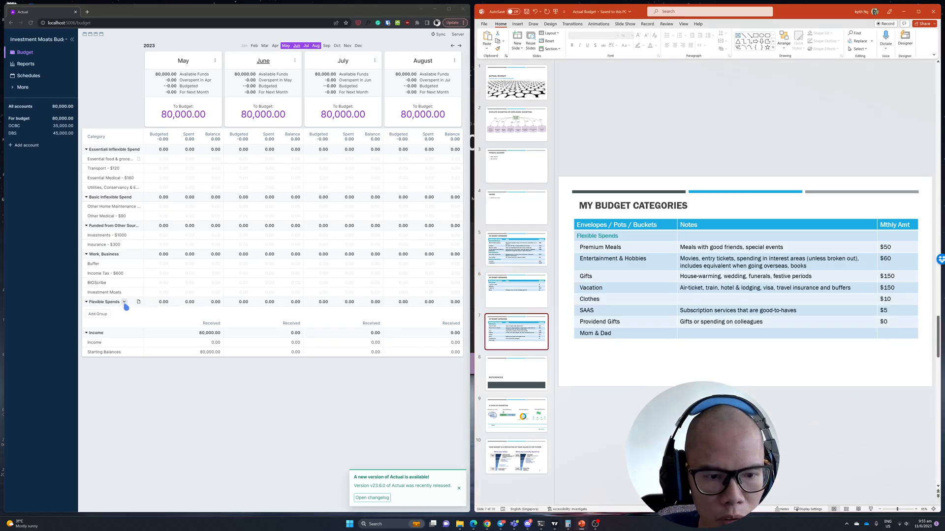
{"action": "left_click", "coordinate": [127, 302]}
{"action": "left_click", "coordinate": [132, 312]}
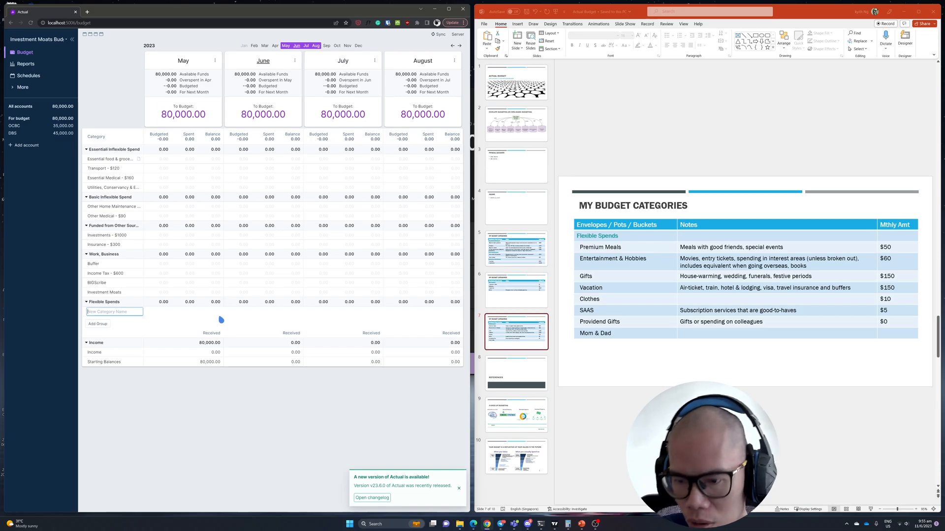
{"action": "type", "text": "Premium"}
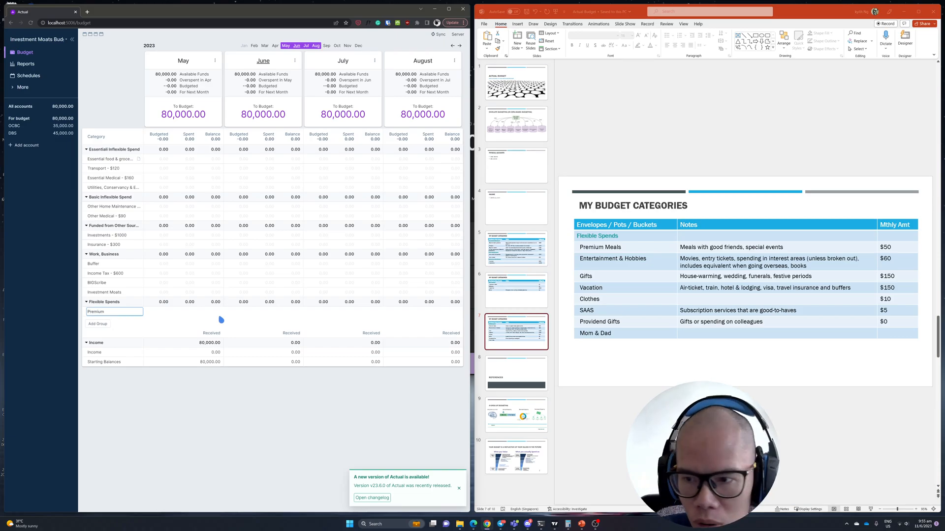
{"action": "type", "text": " Meals"}
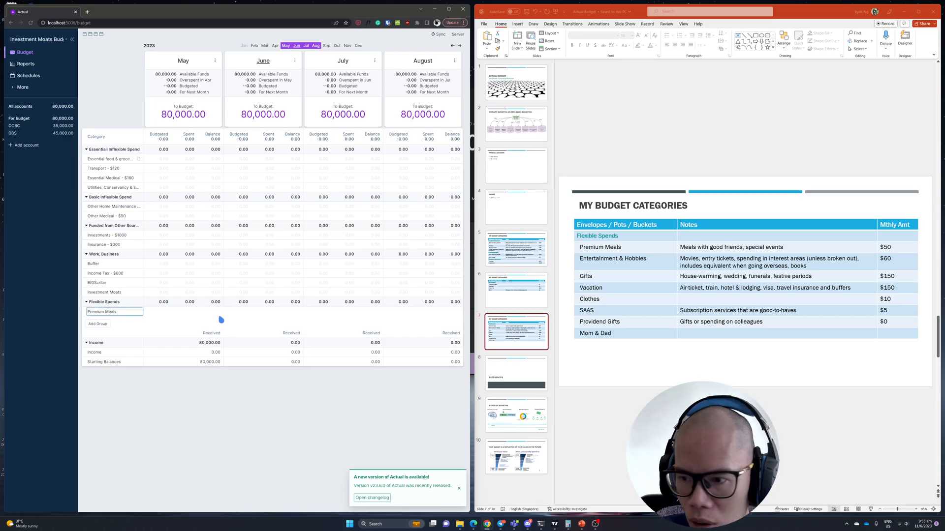
{"action": "type", "text": " - $"}
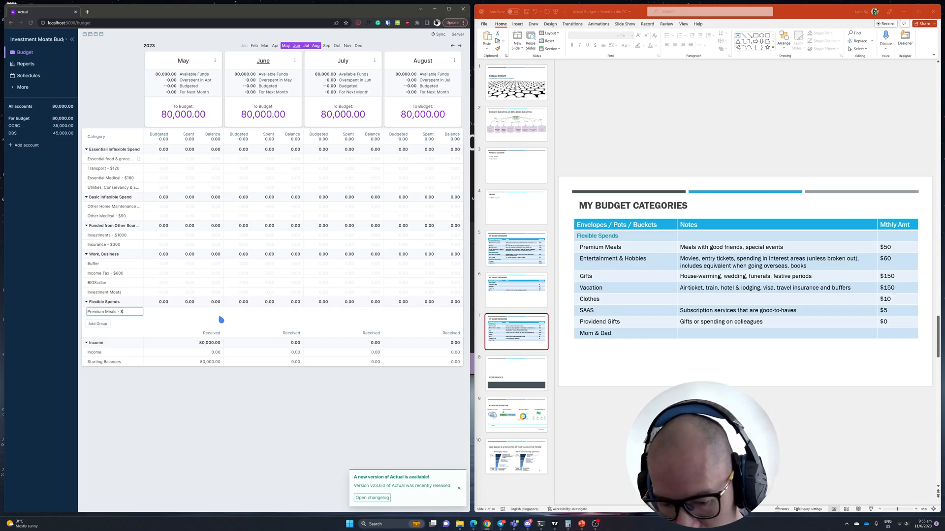
{"action": "type", "text": "50"}
{"action": "key", "text": "Return"}
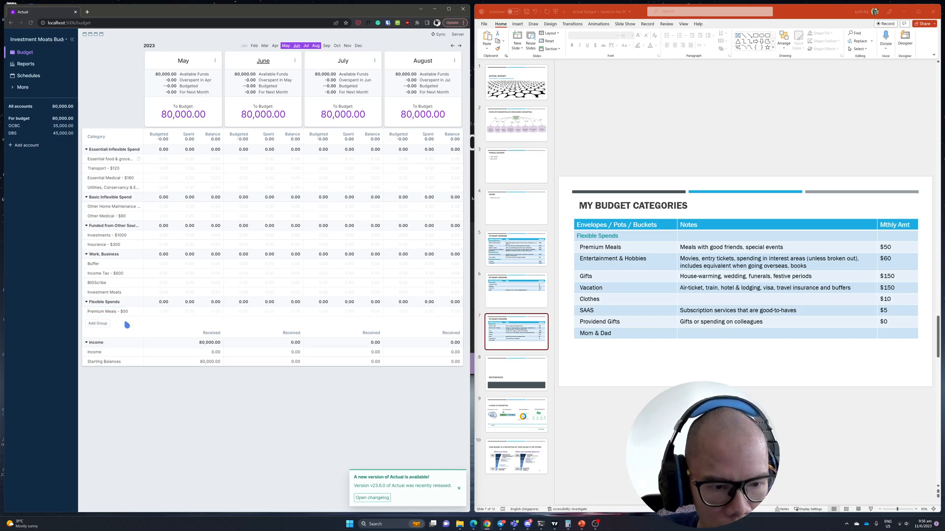
Add a category named "Entertainment & Hobbies - $60" to the Flexible Spends group
{"action": "left_click", "coordinate": [125, 302]}
{"action": "left_click", "coordinate": [132, 311]}
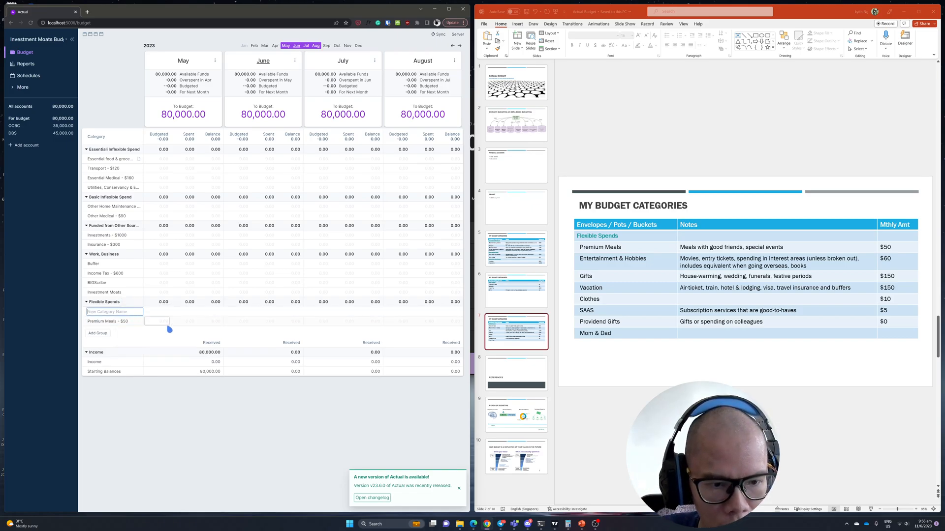
{"action": "type", "text": "E"}
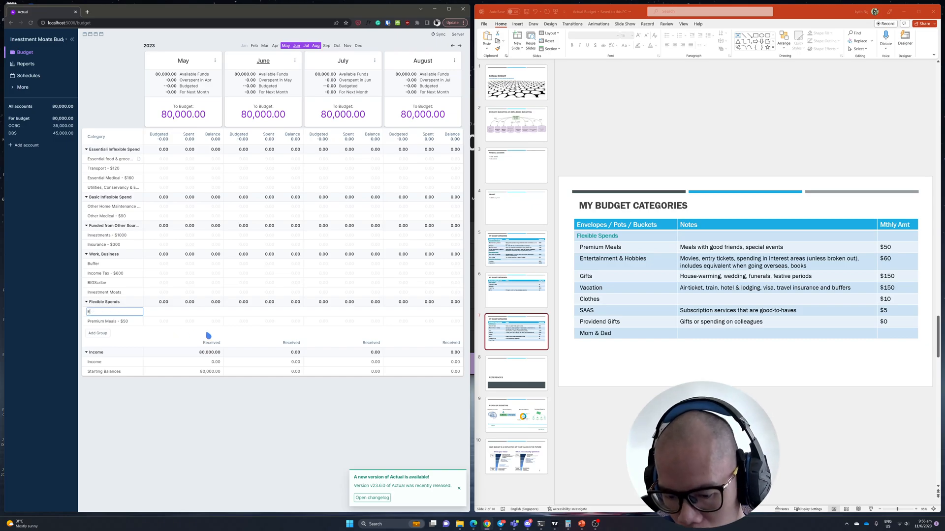
{"action": "type", "text": "ntertainment"}
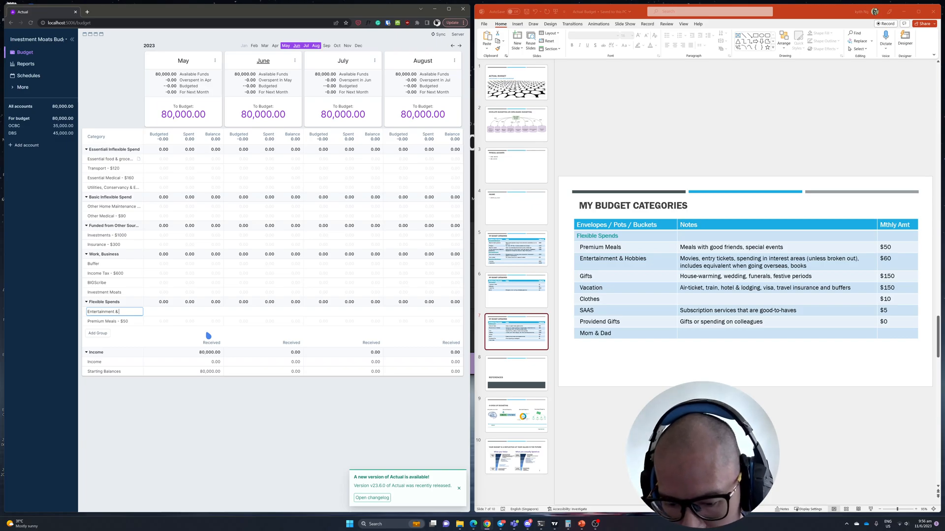
{"action": "type", "text": " & Hobbies"}
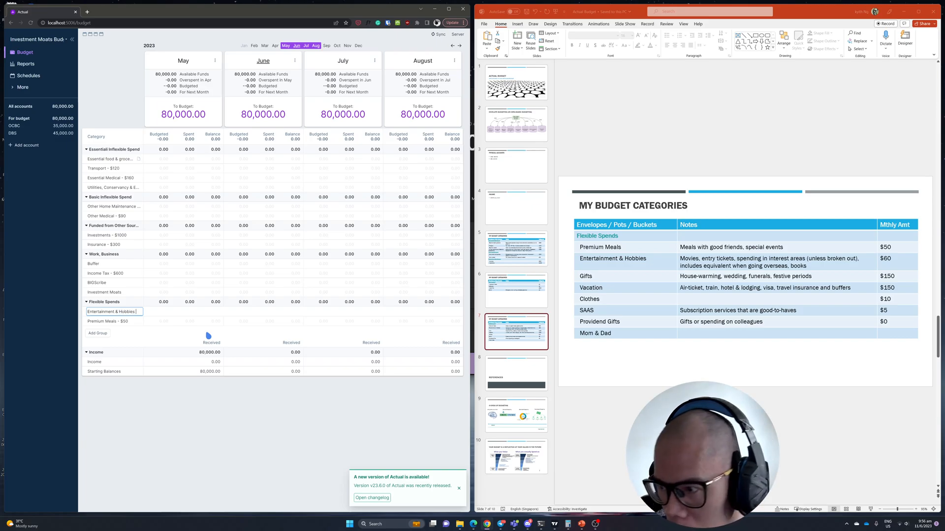
{"action": "type", "text": " - $60"}
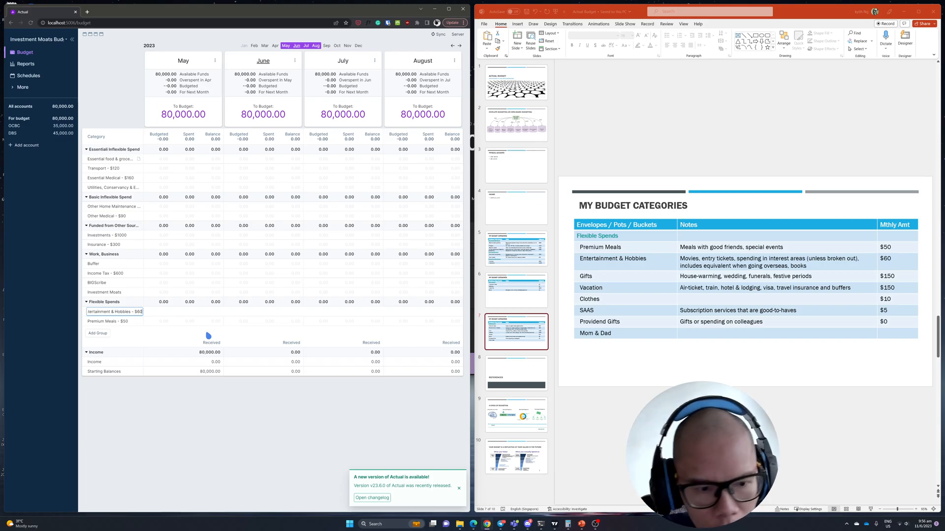
{"action": "key", "text": "Return"}
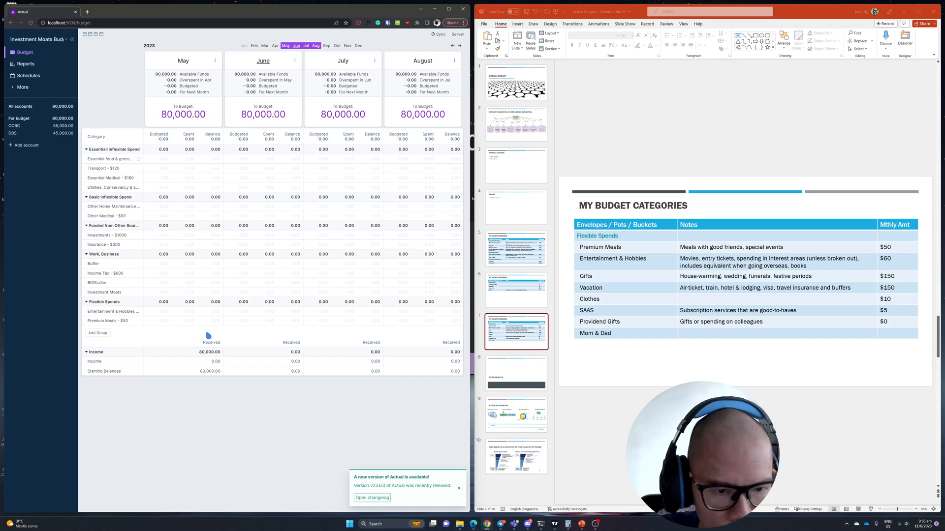
Add a category named "Gifts - $150" to the Flexible Spends group
{"action": "left_click", "coordinate": [124, 301]}
{"action": "left_click", "coordinate": [140, 313]}
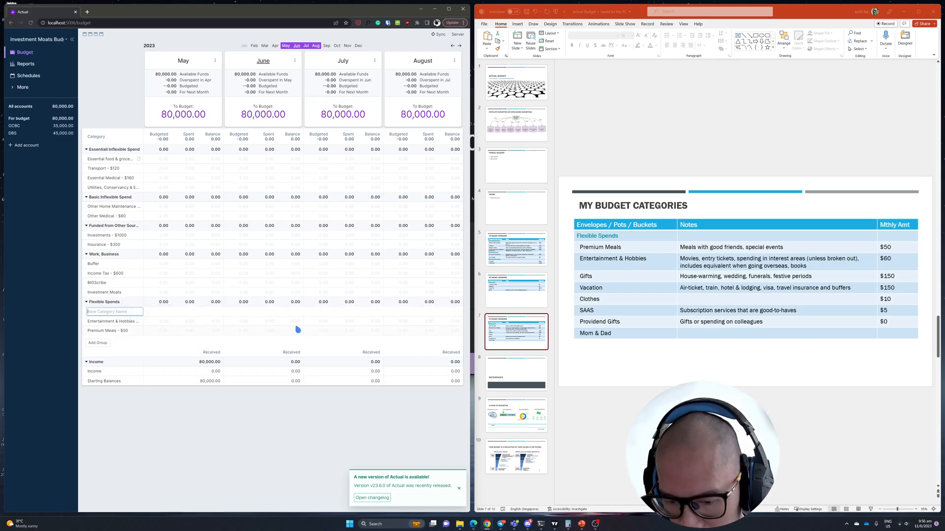
{"action": "type", "text": "Gifts - $"}
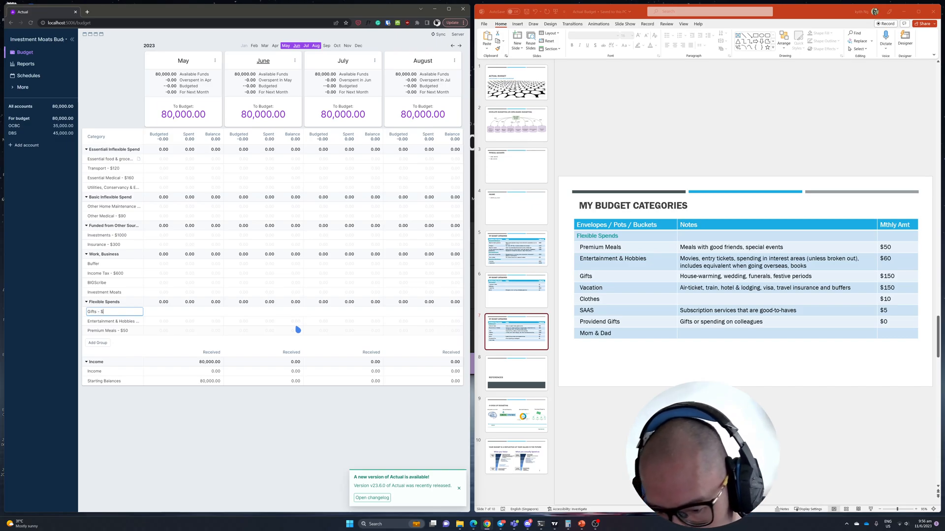
{"action": "type", "text": "150"}
{"action": "key", "text": "Return"}
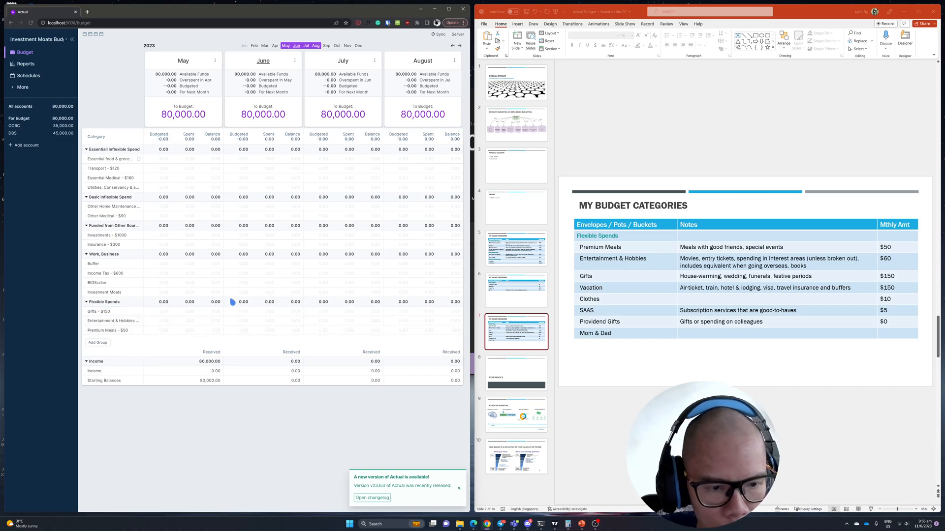
Add a category named "Vacation - $150" to the Flexible Spends group
{"action": "left_click", "coordinate": [125, 302]}
{"action": "left_click", "coordinate": [140, 313]}
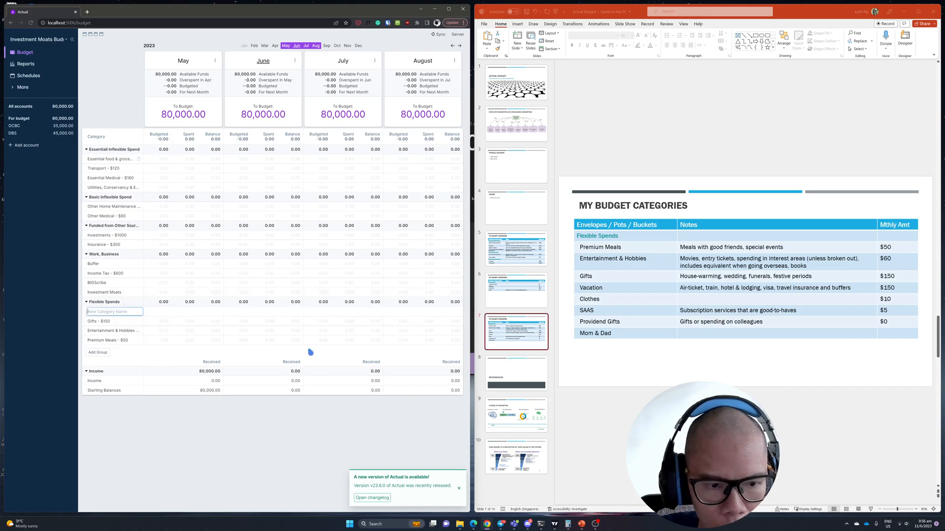
{"action": "type", "text": "Vaca"}
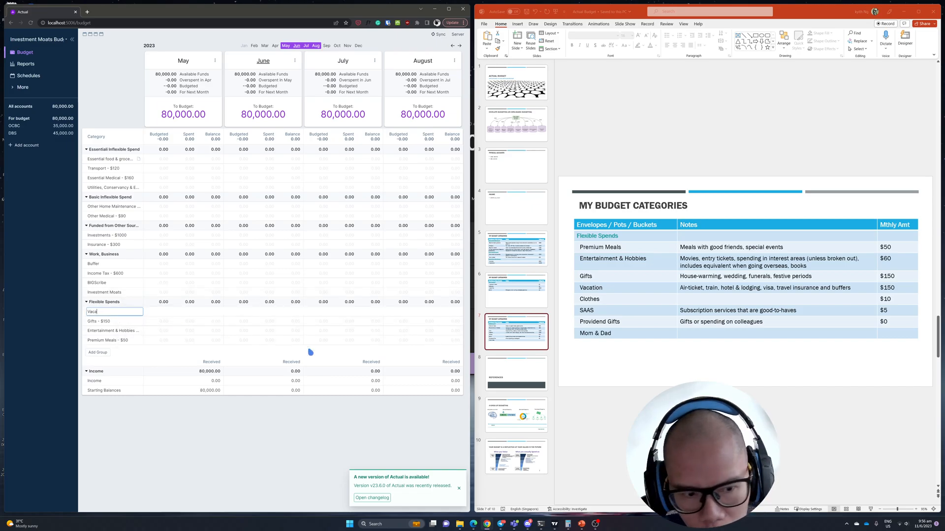
{"action": "type", "text": "tion"}
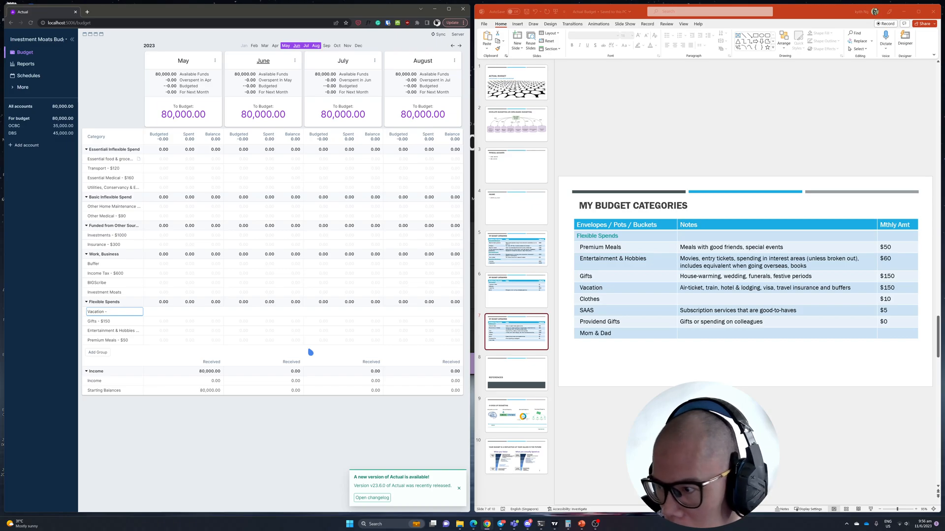
{"action": "type", "text": " - $150"}
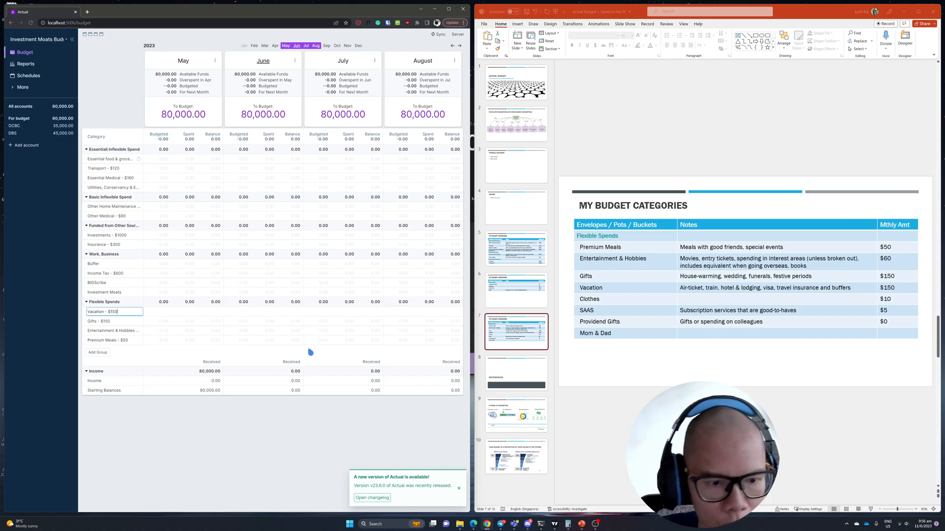
{"action": "key", "text": "Return"}
Add a category named "Clothes" to the Flexible Spends group
{"action": "left_click", "coordinate": [132, 302]}
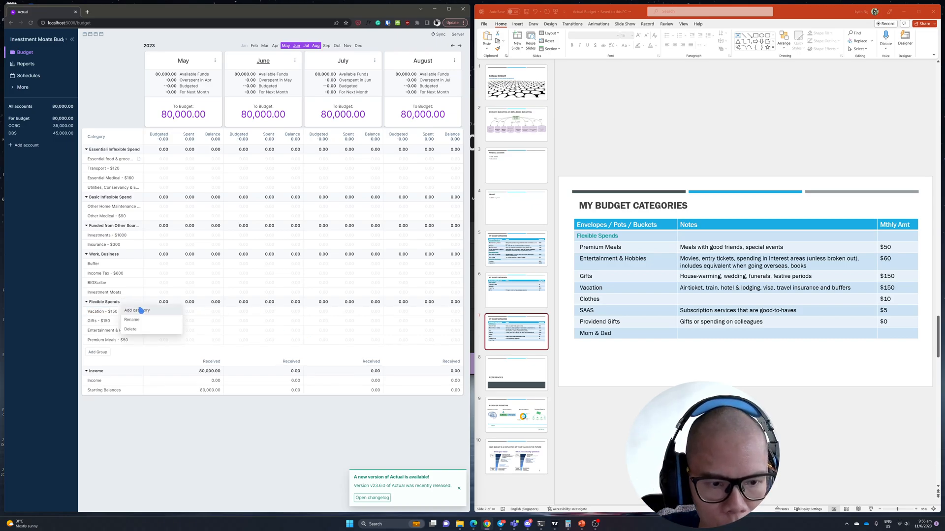
{"action": "left_click", "coordinate": [139, 311]}
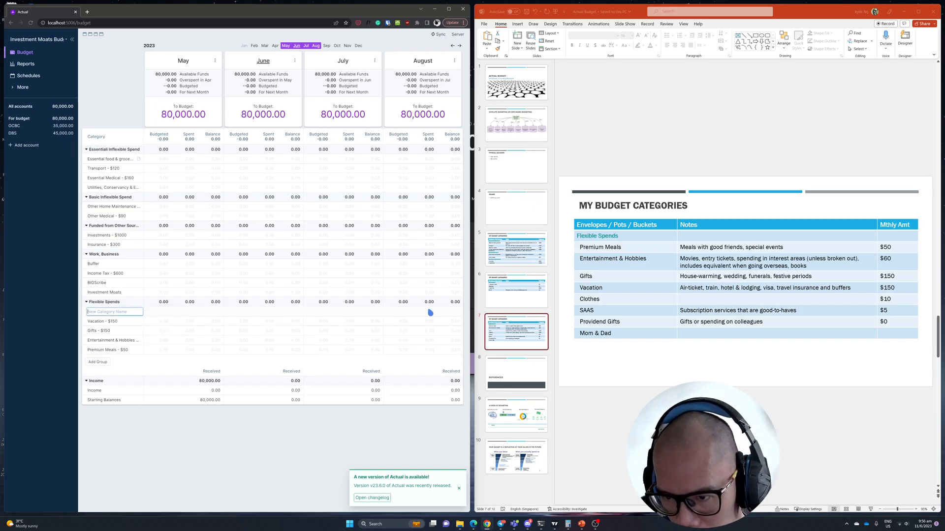
{"action": "type", "text": "Clothe"}
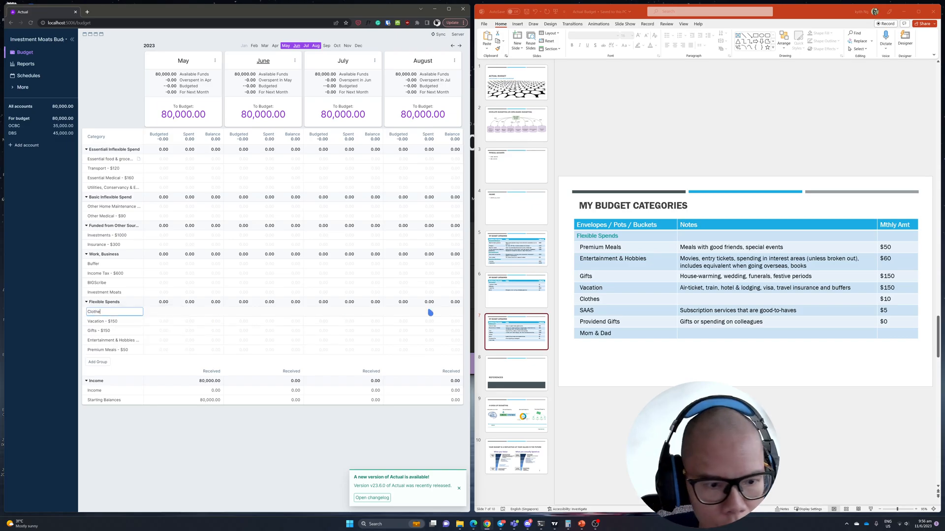
{"action": "type", "text": "s"}
{"action": "key", "text": "Return"}
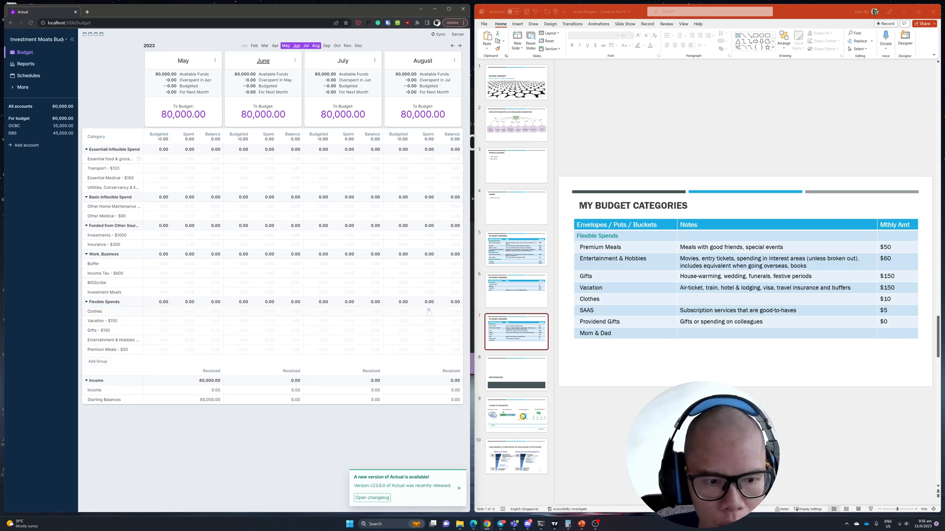
Add a category named "SAAS - $5" to the Flexible Spends group
{"action": "left_click", "coordinate": [126, 311]}
{"action": "left_click", "coordinate": [135, 317]}
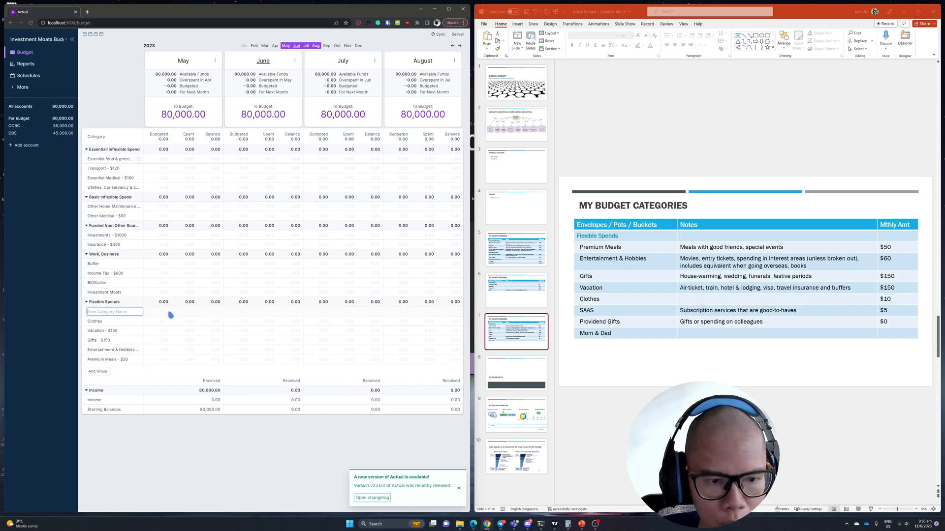
{"action": "type", "text": "SAAS - $5"}
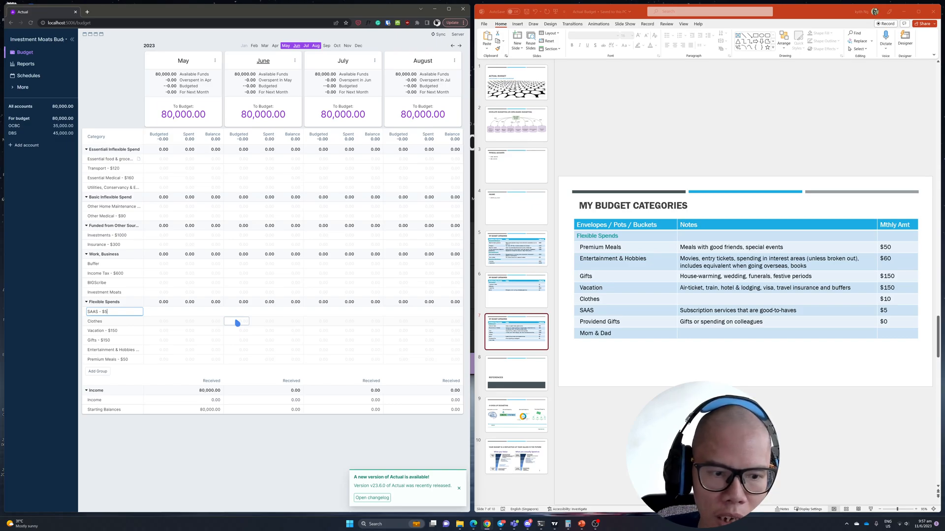
{"action": "key", "text": "Return"}
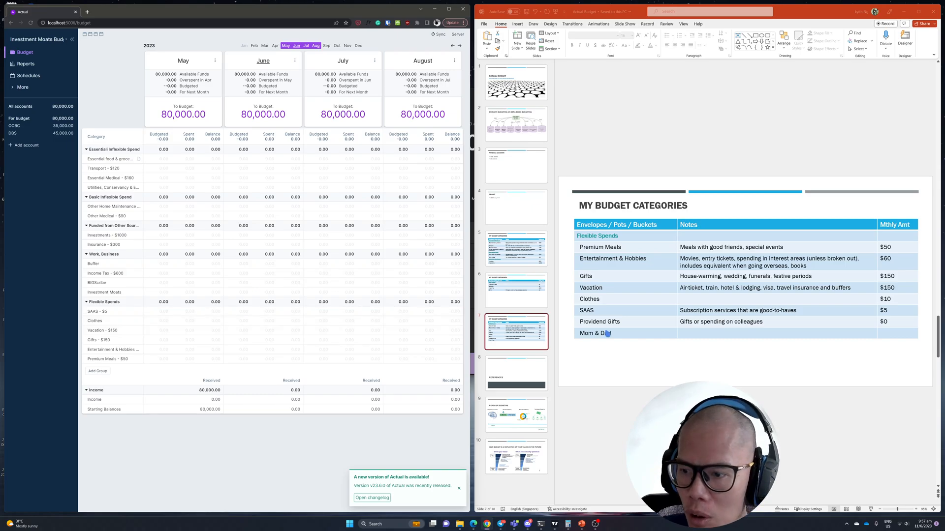
Copy the slide's note "Subscription services that are good-to-haves" from PowerPoint into the note of the SAAS category in Actual
{"action": "left_click", "coordinate": [728, 312]}
{"action": "left_click_drag", "start_coordinate": [798, 314], "coordinate": [681, 312]}
{"action": "key", "text": "ctrl+c"}
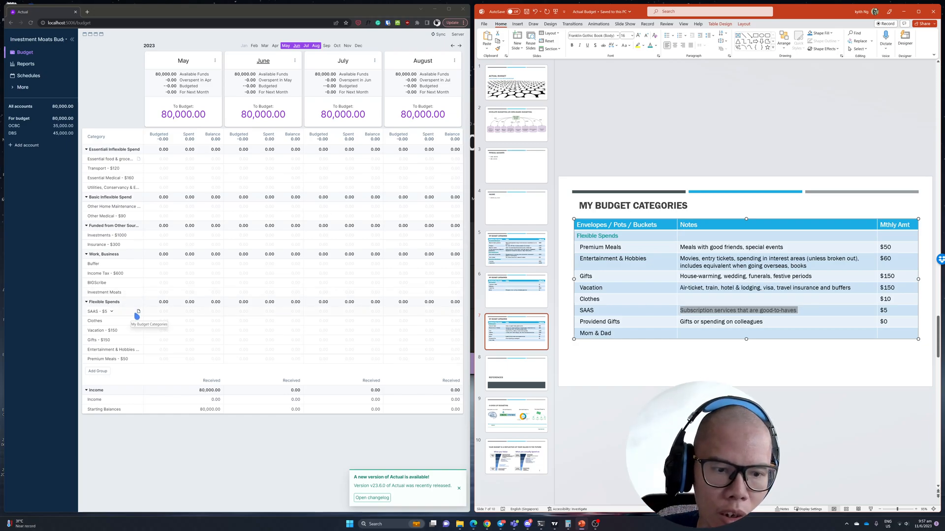
{"action": "left_click", "coordinate": [138, 311]}
{"action": "key", "text": "ctrl+v"}
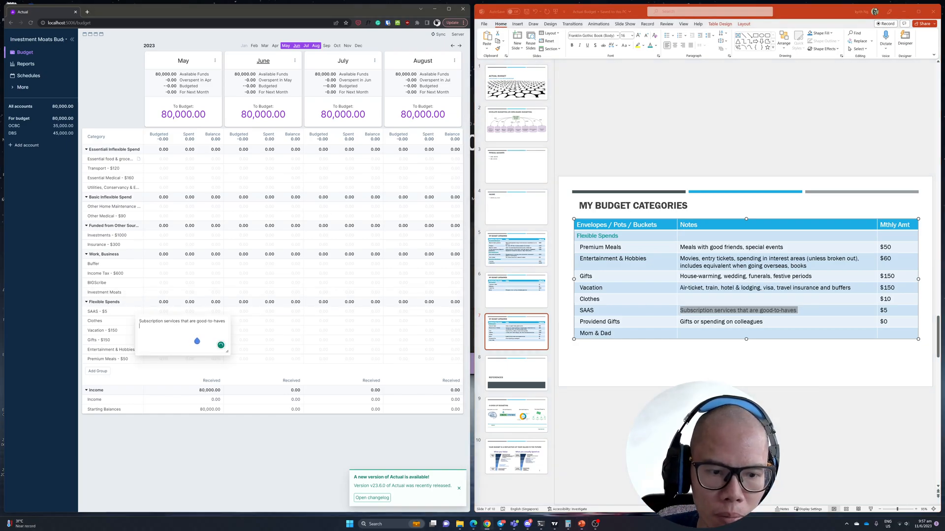
{"action": "left_click", "coordinate": [172, 366]}
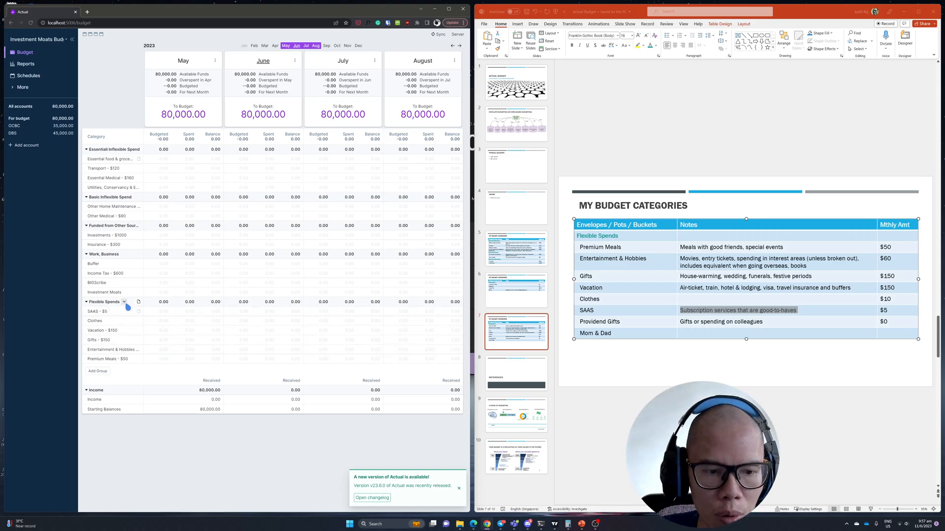
Add a category named "Providend Gifts" to the Flexible Spends group
{"action": "left_click", "coordinate": [124, 302]}
{"action": "left_click", "coordinate": [129, 311]}
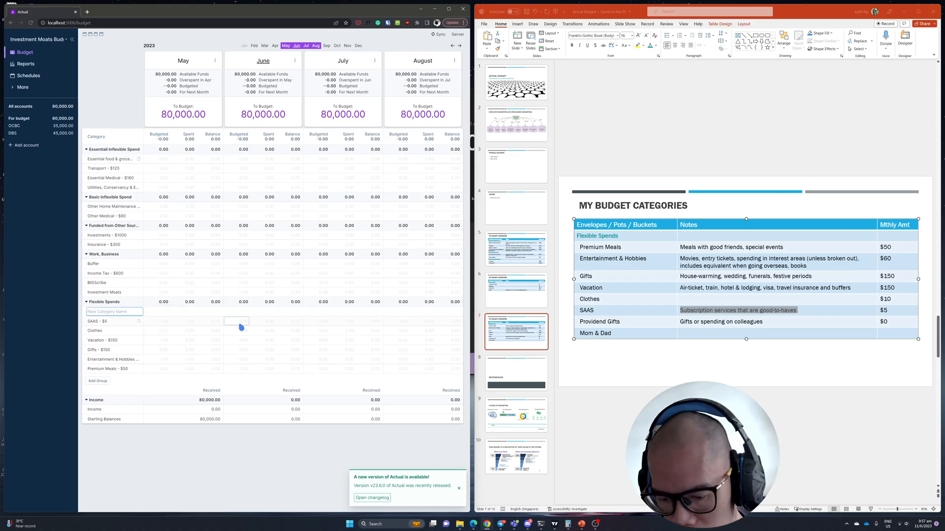
{"action": "type", "text": "Providend Gi"}
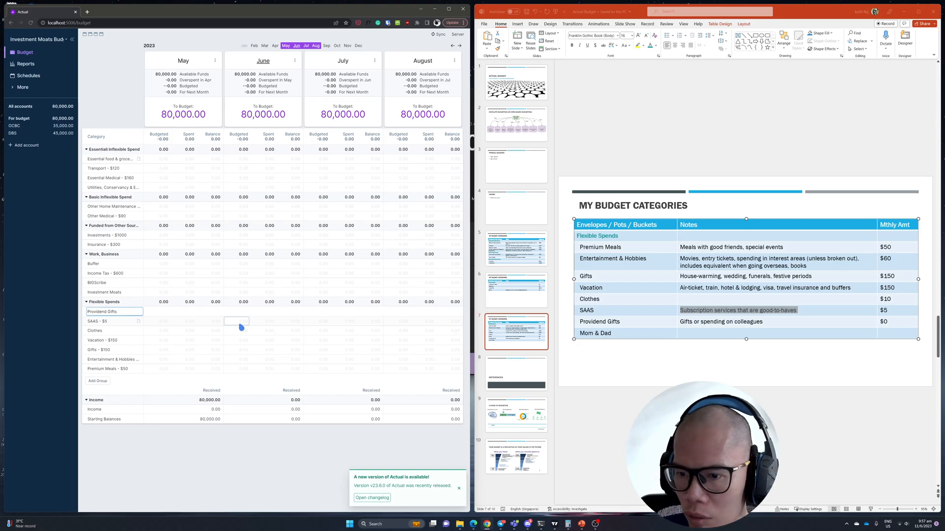
{"action": "type", "text": "fts"}
{"action": "key", "text": "Return"}
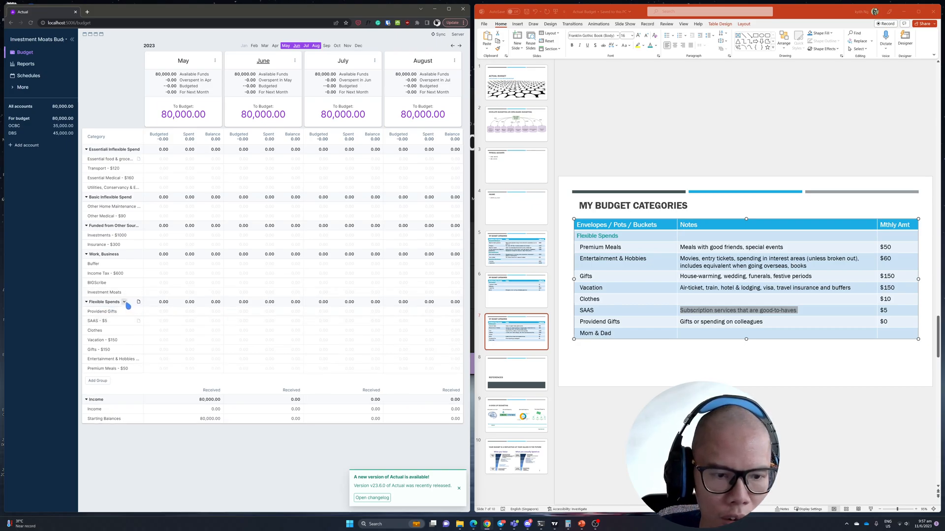
Add a category named "Mom & Dad" to the Flexible Spends group
{"action": "left_click", "coordinate": [125, 302]}
{"action": "left_click", "coordinate": [128, 313]}
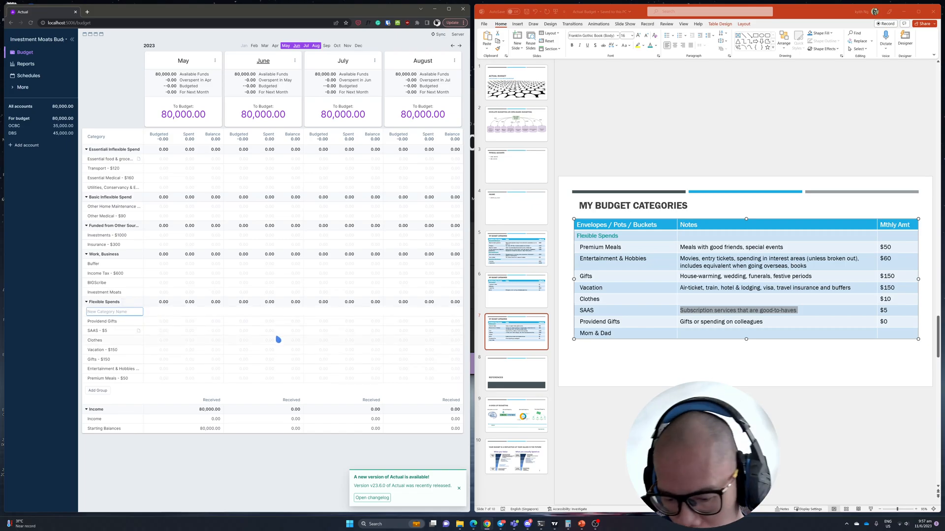
{"action": "type", "text": "Mom & "}
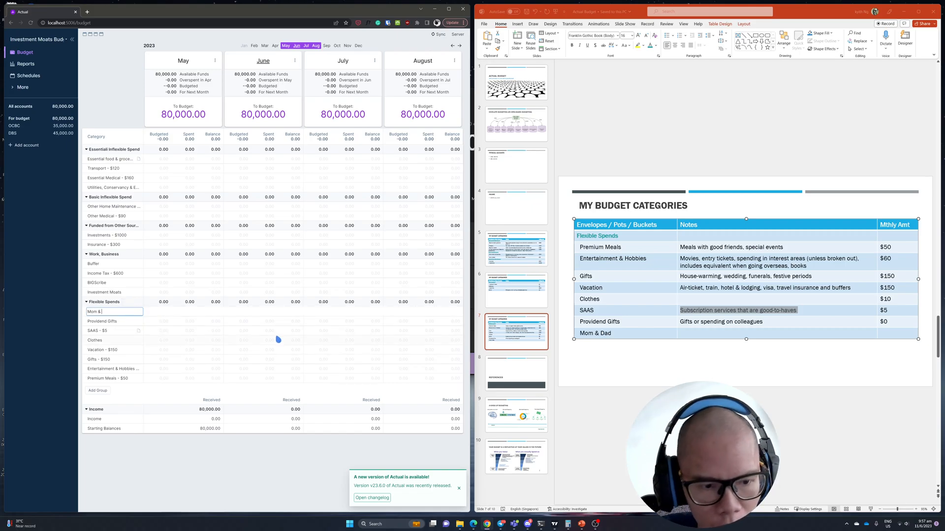
{"action": "type", "text": "D"}
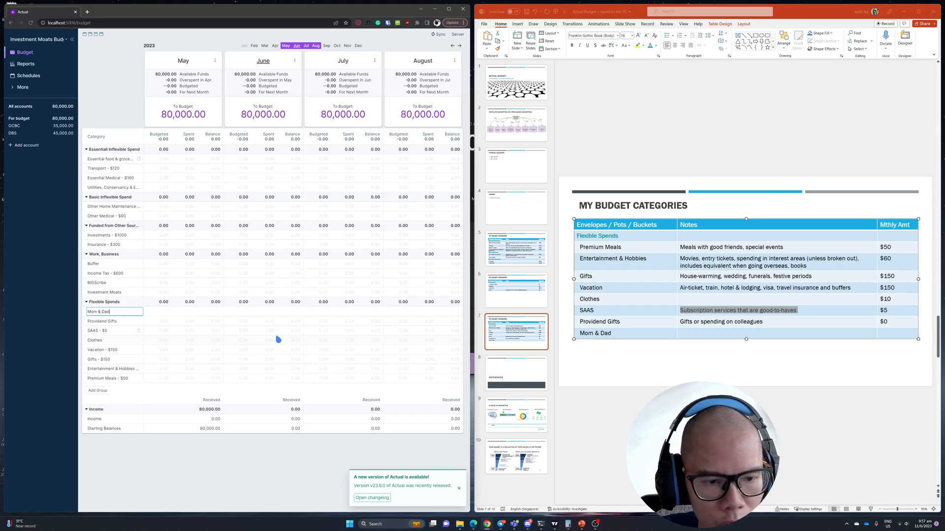
{"action": "type", "text": "ad"}
{"action": "key", "text": "Return"}
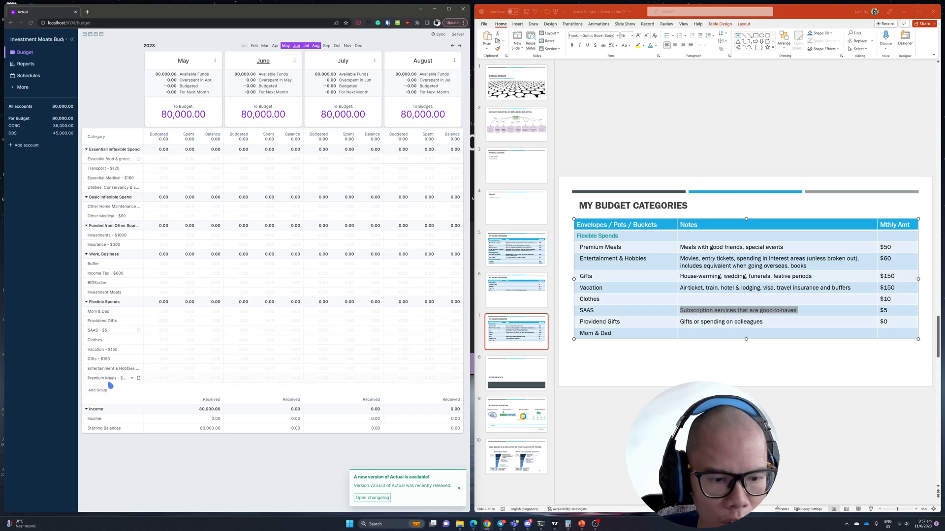
Reorder the Flexible Spends categories to match the slide: Premium Meals, Entertainment & Hobbies, Gifts, Vacation, Clothes, SAAS, Providend Gifts, Mom & Dad
{"action": "left_click_drag", "start_coordinate": [108, 380], "coordinate": [109, 313]}
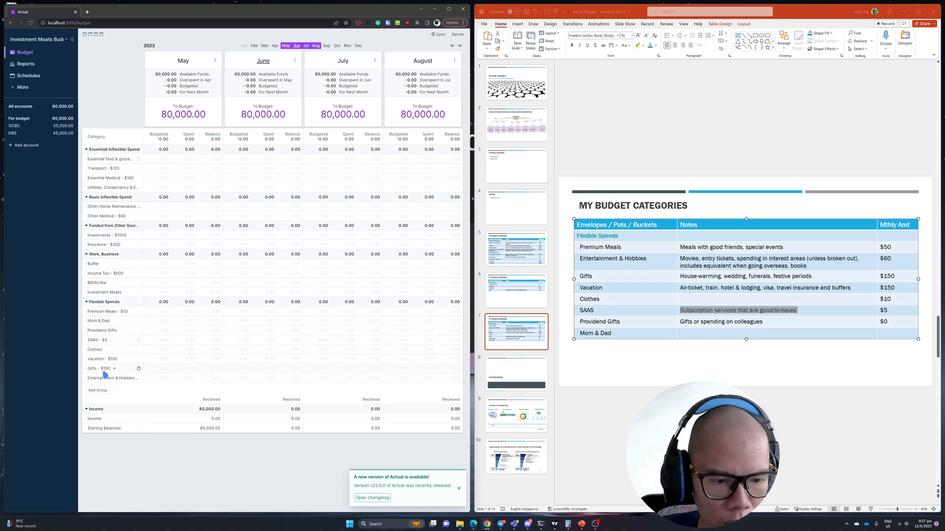
{"action": "left_click_drag", "start_coordinate": [105, 378], "coordinate": [108, 319]}
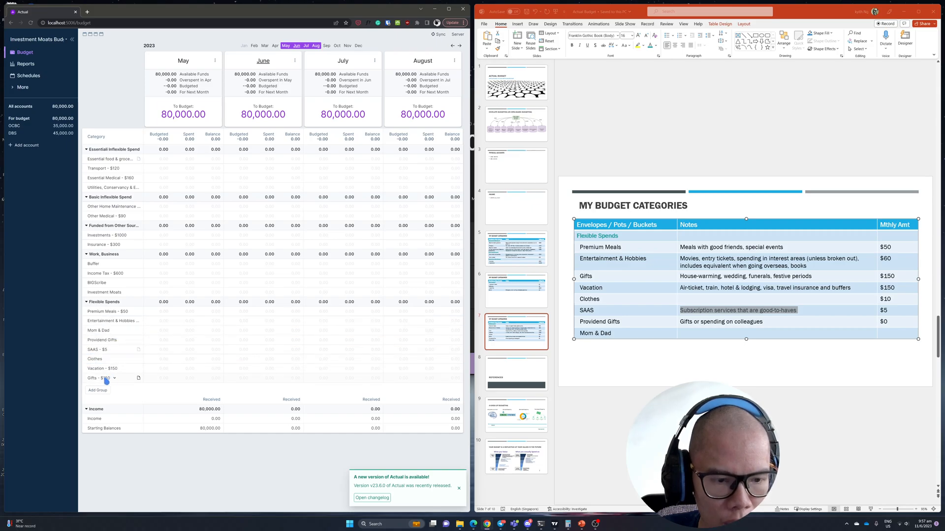
{"action": "left_click_drag", "start_coordinate": [104, 378], "coordinate": [103, 328]}
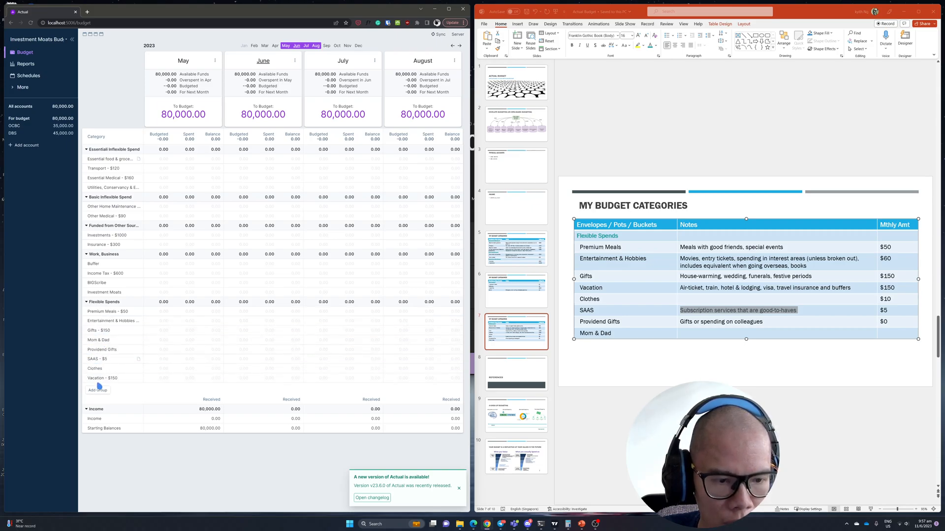
{"action": "left_click_drag", "start_coordinate": [102, 378], "coordinate": [103, 329]}
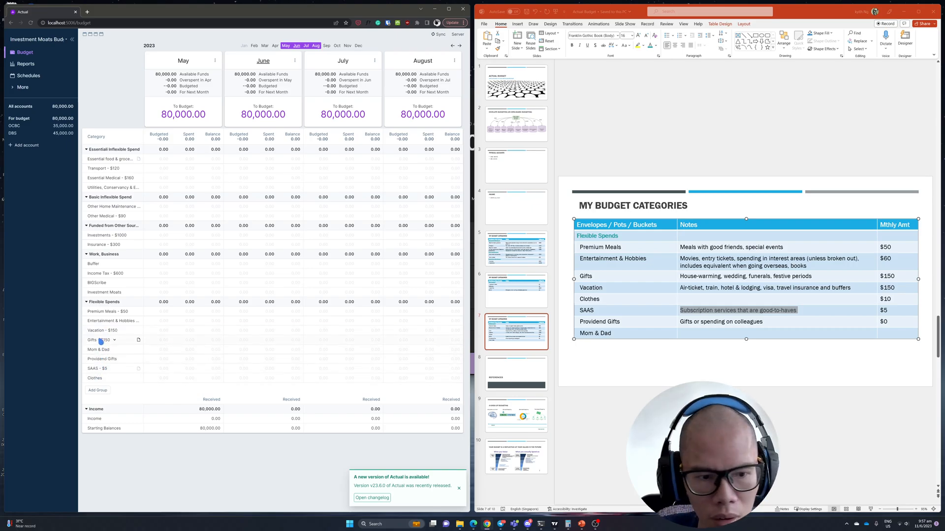
{"action": "left_click_drag", "start_coordinate": [101, 341], "coordinate": [104, 328]}
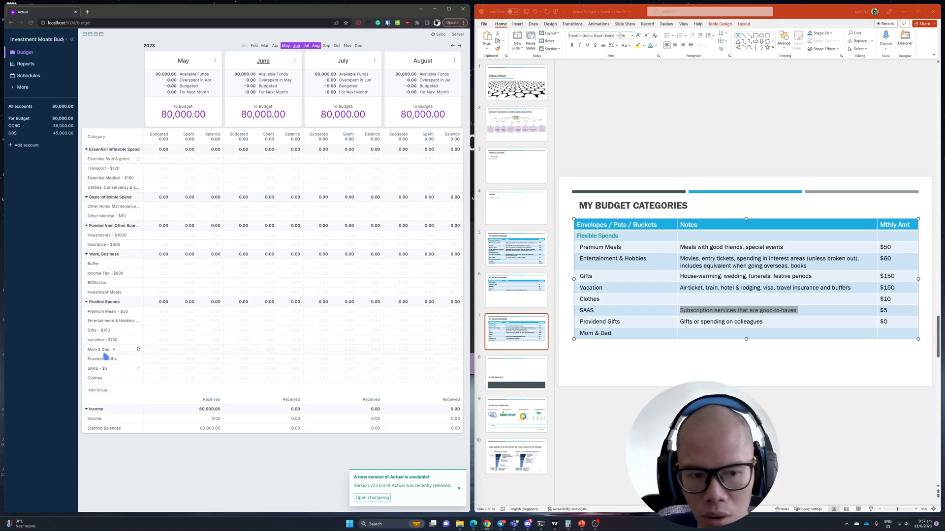
{"action": "mouse_move", "coordinate": [101, 378]}
{"action": "left_mouse_down"}
{"action": "mouse_move", "coordinate": [105, 347]}
{"action": "mouse_move", "coordinate": [112, 375]}
{"action": "mouse_move", "coordinate": [112, 365]}
{"action": "left_mouse_up"}
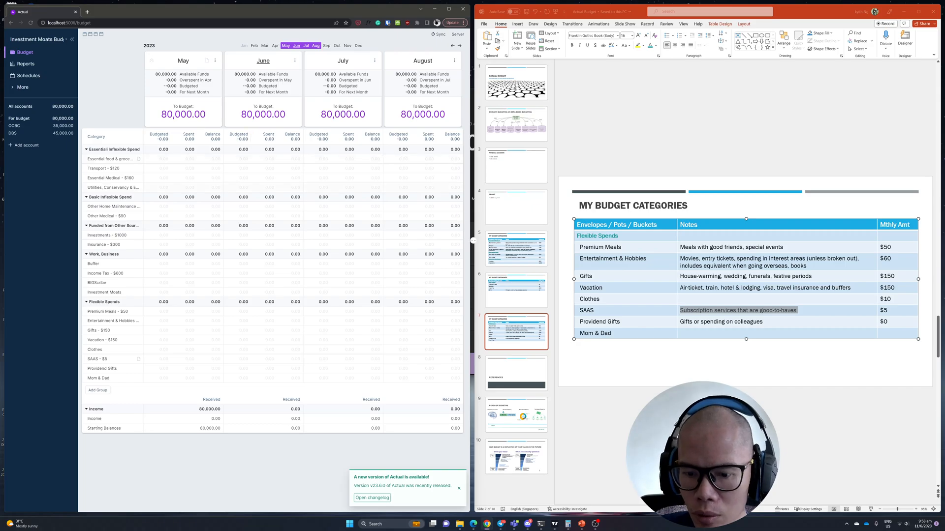
Switch to PowerPoint and present the slide "Envelope Budgeting (or Zero-Based Budgeting)" in full screen
{"action": "mouse_move", "coordinate": [585, 527]}
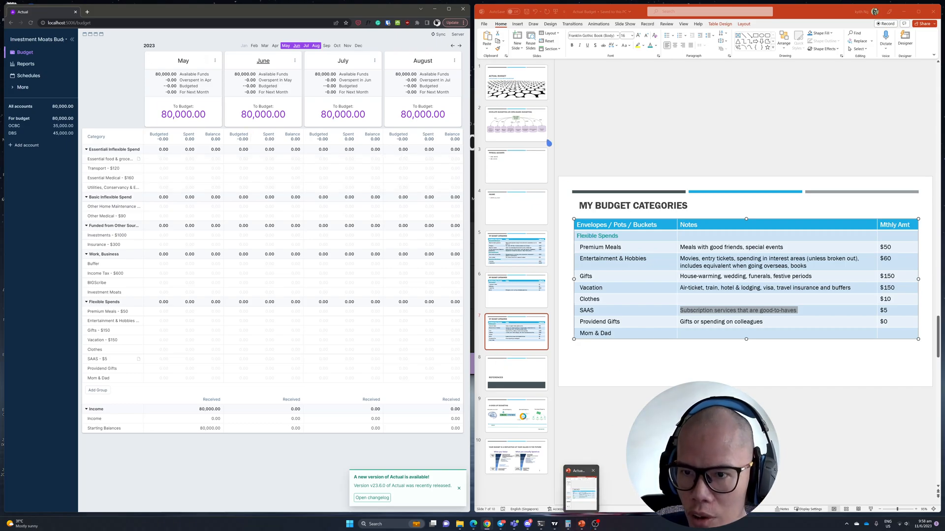
{"action": "left_click", "coordinate": [581, 489]}
{"action": "left_click", "coordinate": [531, 129]}
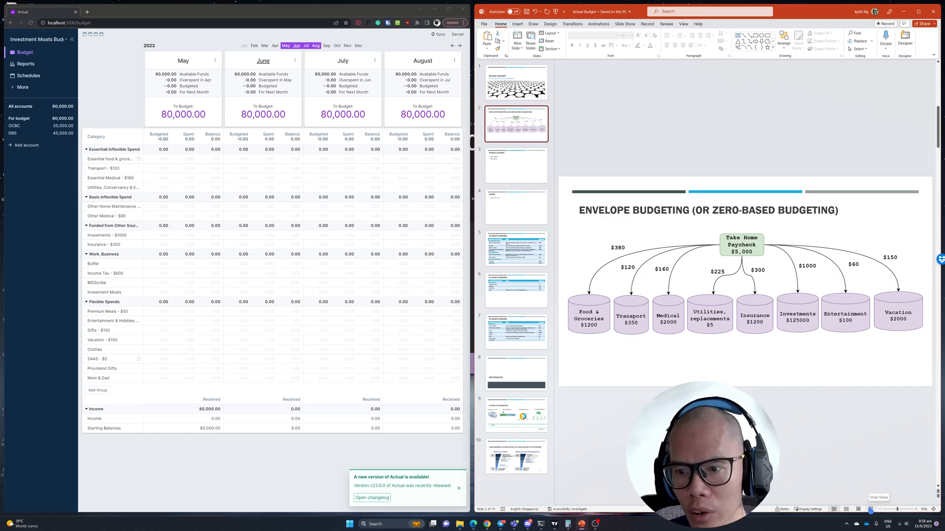
{"action": "left_click", "coordinate": [870, 510]}
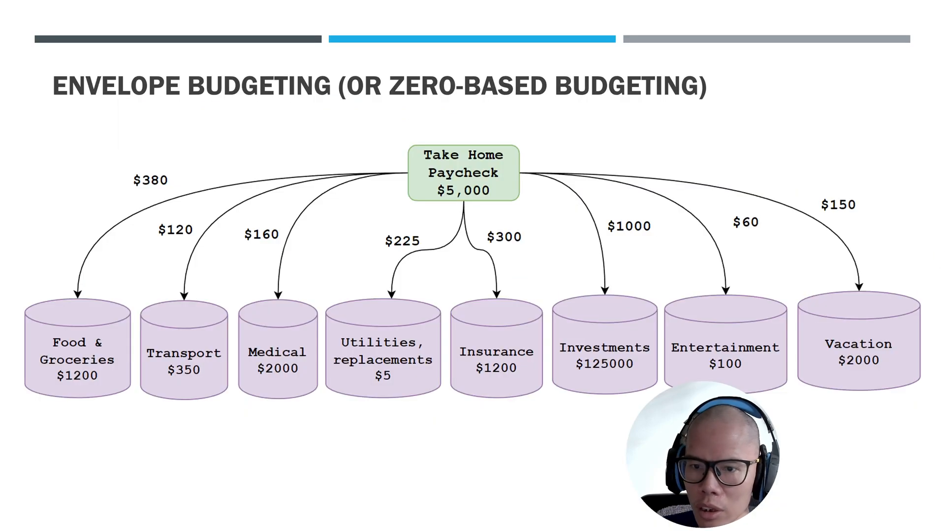
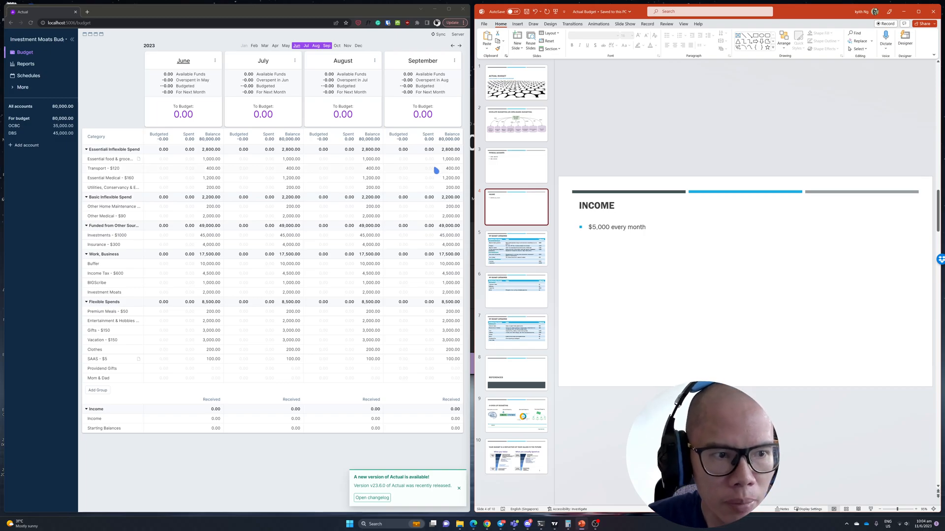
Check the DBS account's transactions in Actual and compare them with the monthly budget overview
{"action": "left_click", "coordinate": [45, 134]}
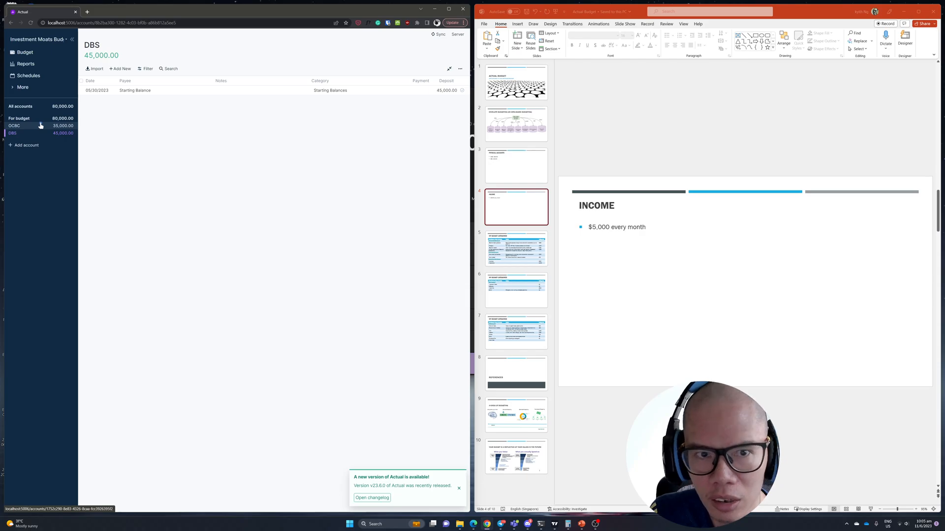
{"action": "left_click", "coordinate": [44, 52]}
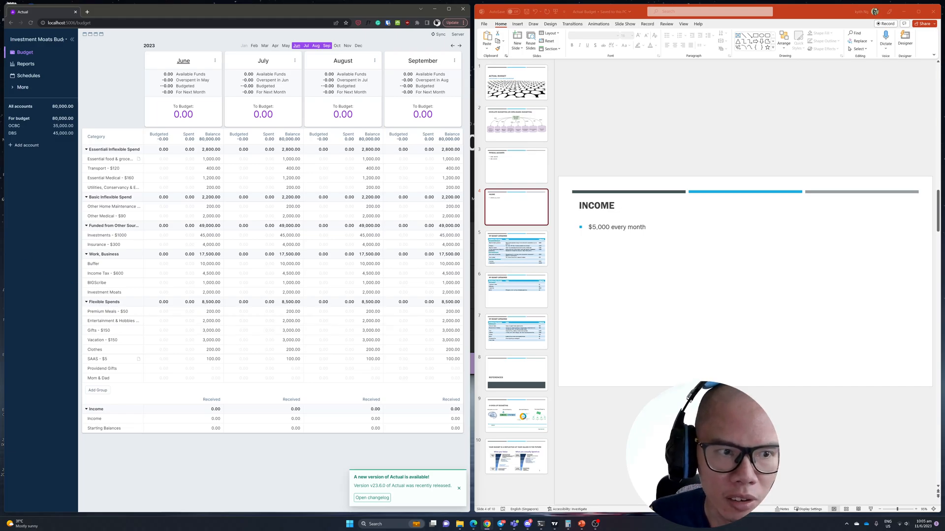
{"action": "left_click", "coordinate": [45, 133]}
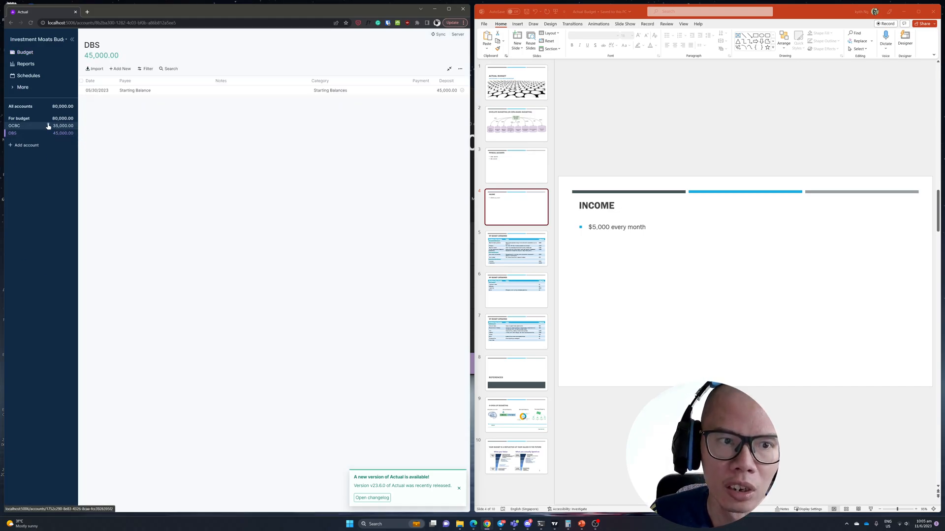
Record a cleared 6.00 payment in the OCBC account dated 06/02/2023 under the category "Essential food & groceries - $380"
{"action": "left_click", "coordinate": [47, 126]}
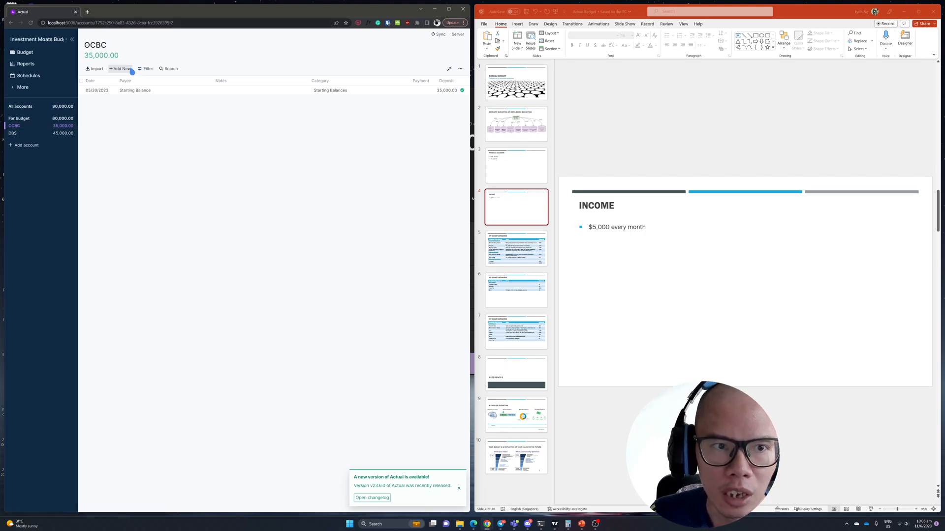
{"action": "left_click", "coordinate": [123, 68]}
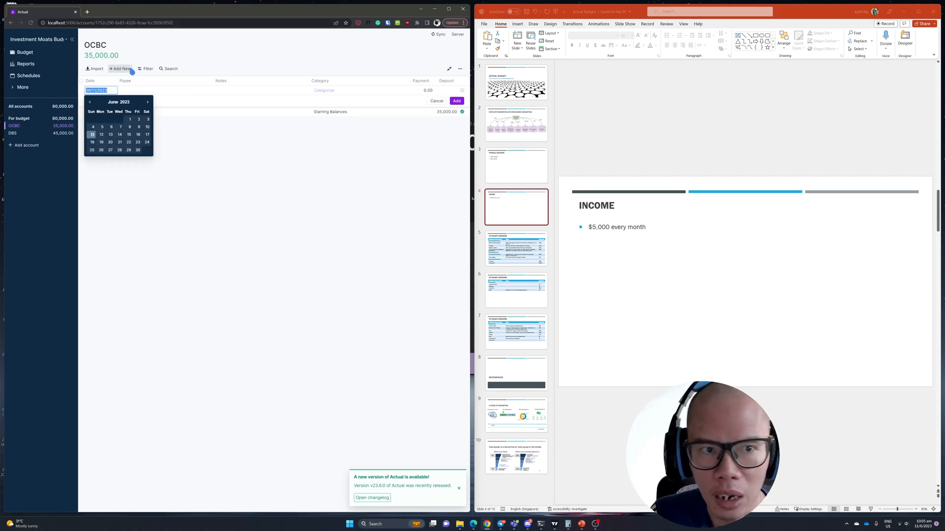
{"action": "left_click", "coordinate": [138, 119]}
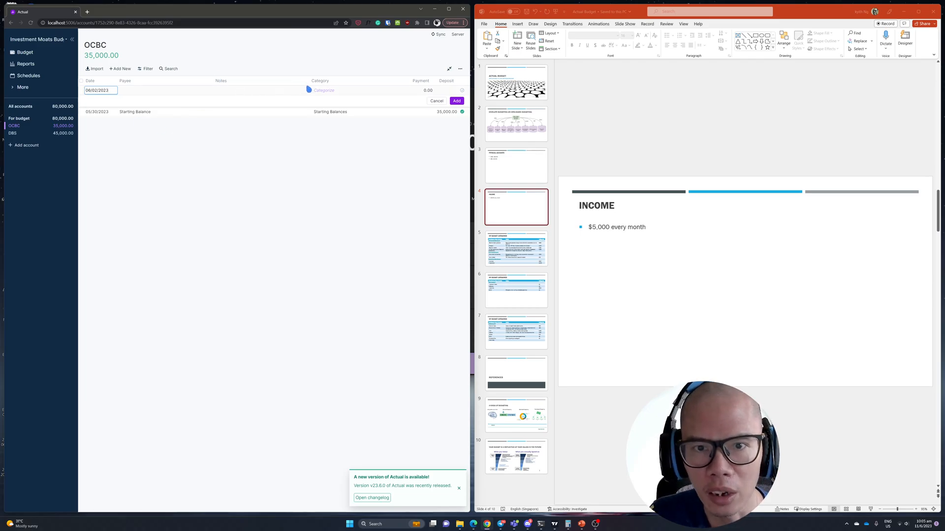
{"action": "left_click", "coordinate": [329, 93]}
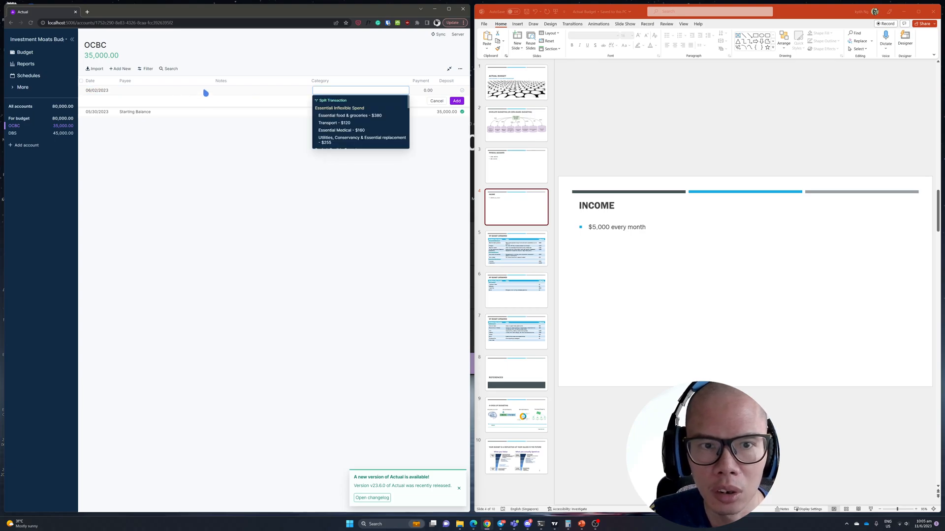
{"action": "left_click", "coordinate": [224, 93]}
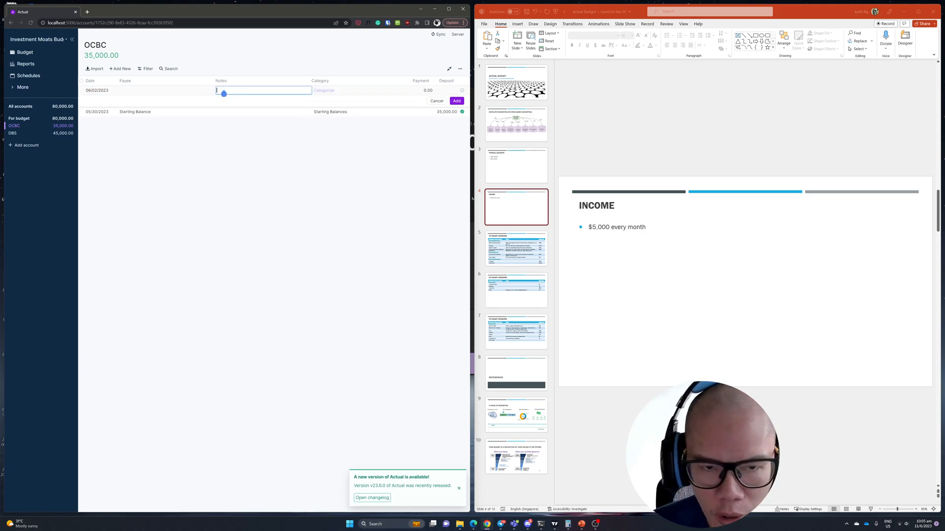
{"action": "left_click", "coordinate": [323, 94]}
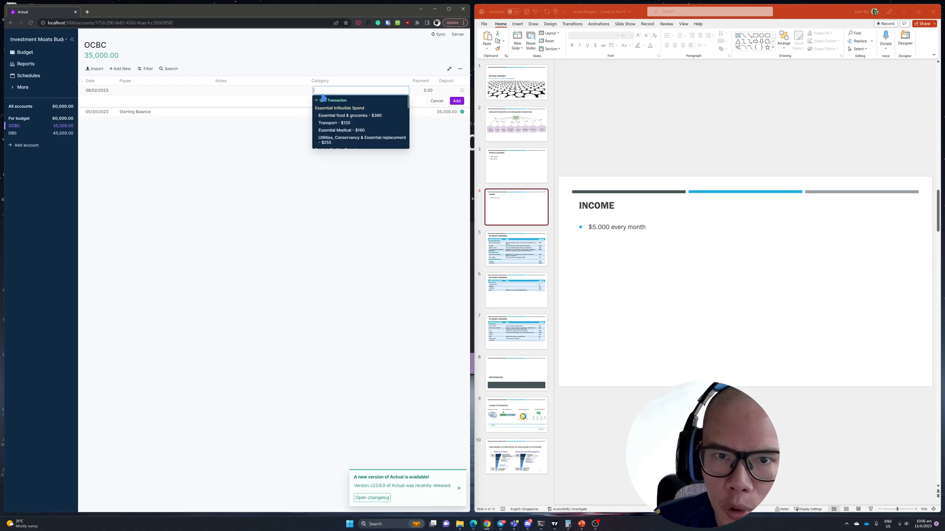
{"action": "left_click", "coordinate": [339, 118]}
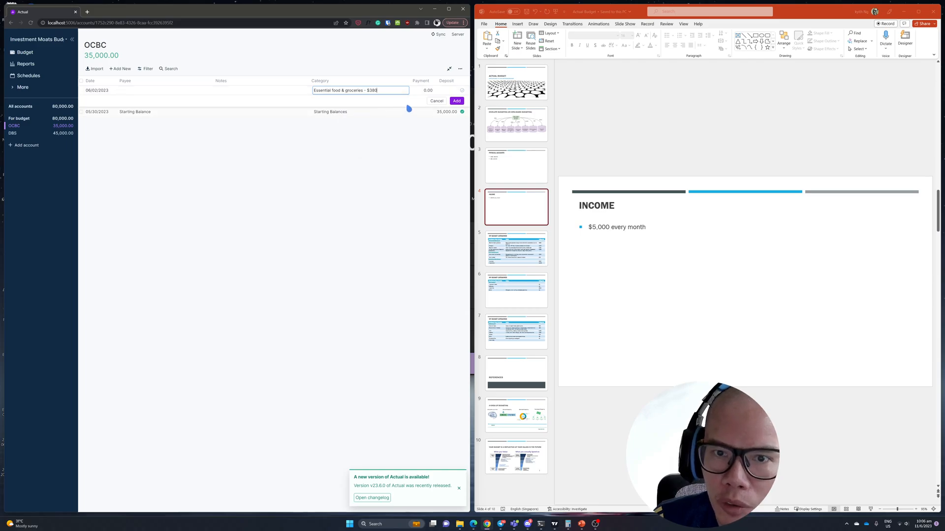
{"action": "left_click", "coordinate": [428, 95]}
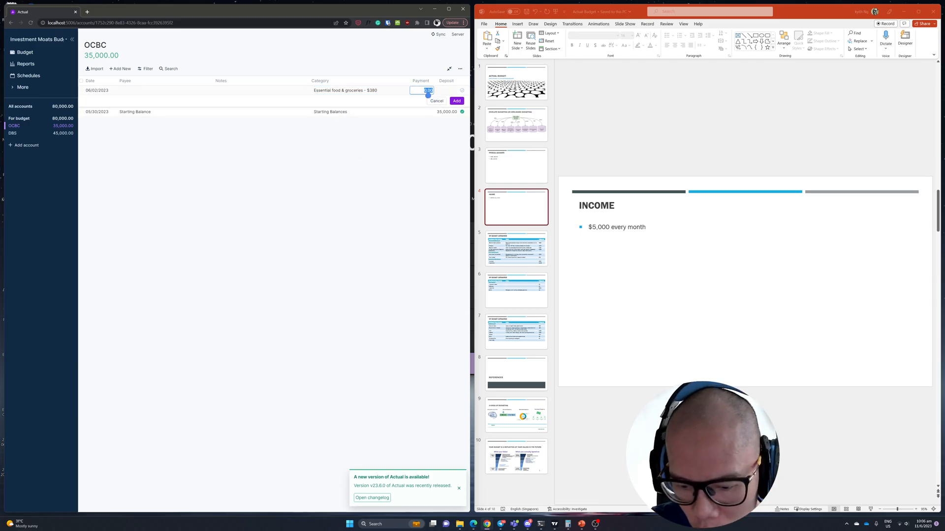
{"action": "type", "text": "6"}
{"action": "left_click", "coordinate": [463, 90]}
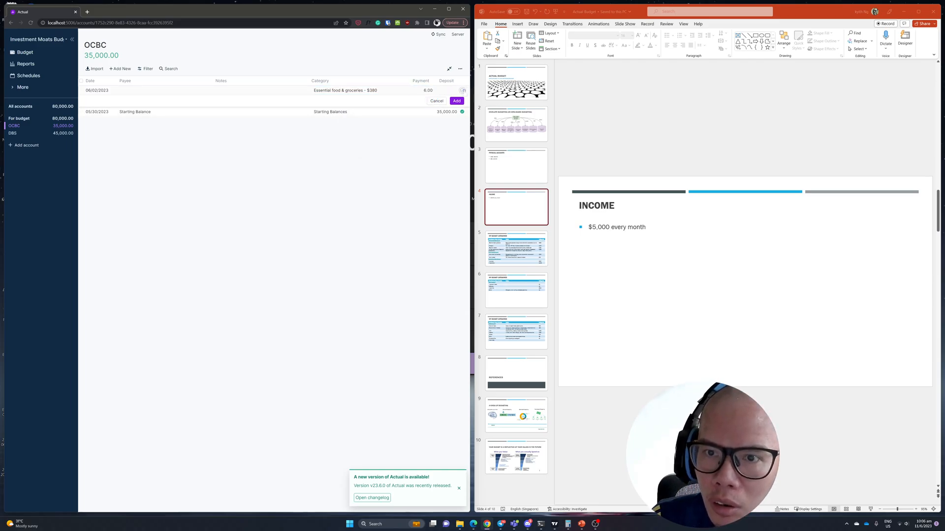
{"action": "left_click", "coordinate": [457, 101]}
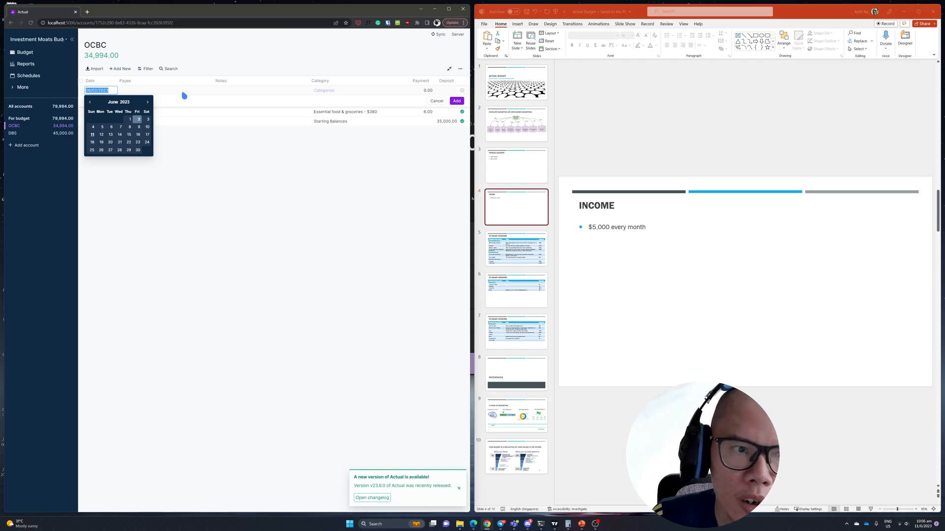
Date the new OCBC transaction 06/01/2023 and assign it to the "Investment Moats" category under Work, Business
{"action": "left_click", "coordinate": [130, 120]}
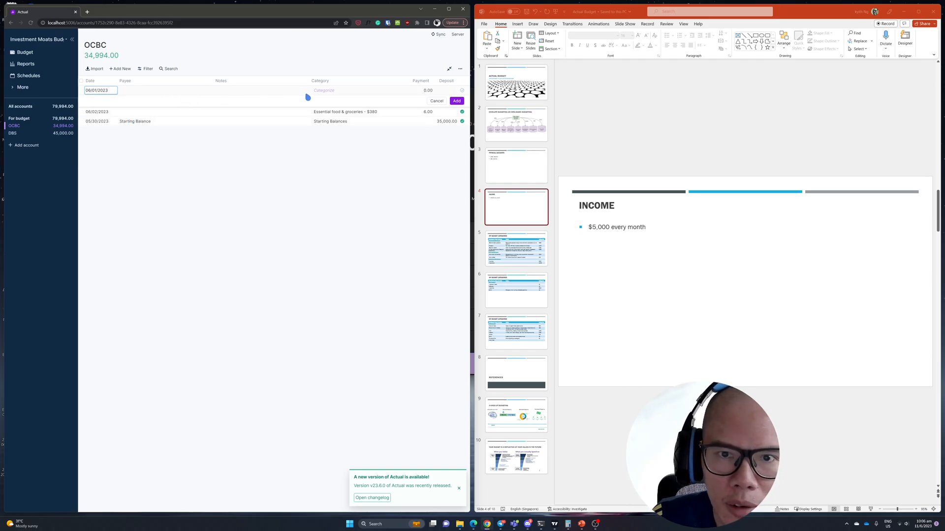
{"action": "left_click", "coordinate": [323, 94]}
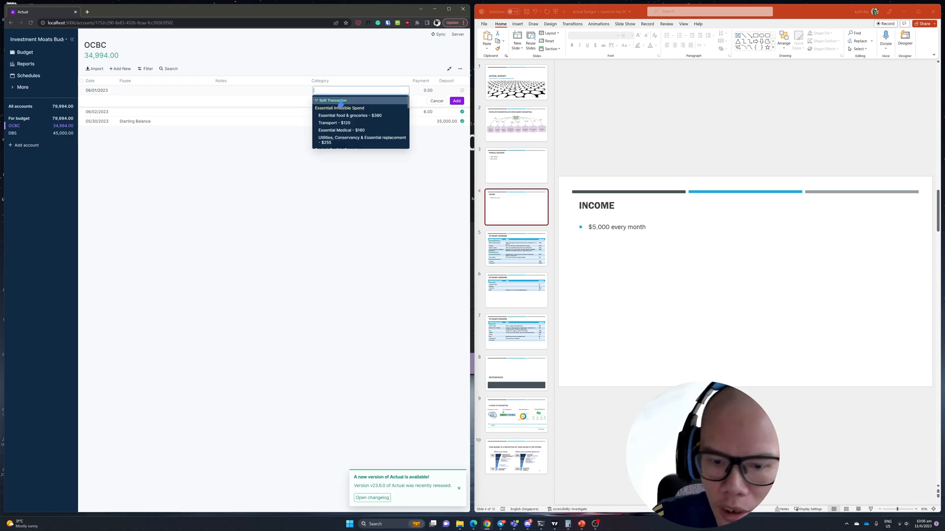
{"action": "type", "text": "Inve"}
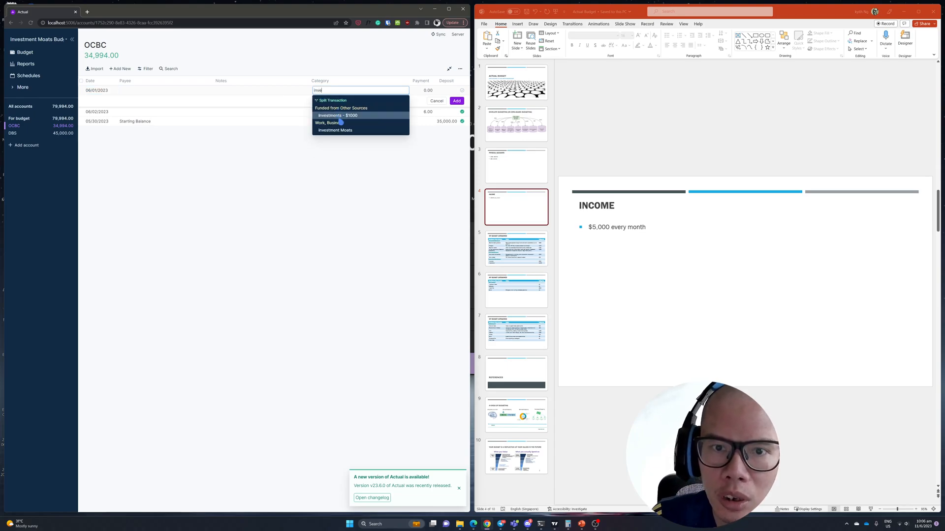
{"action": "left_click", "coordinate": [340, 116]}
{"action": "left_click", "coordinate": [340, 96]}
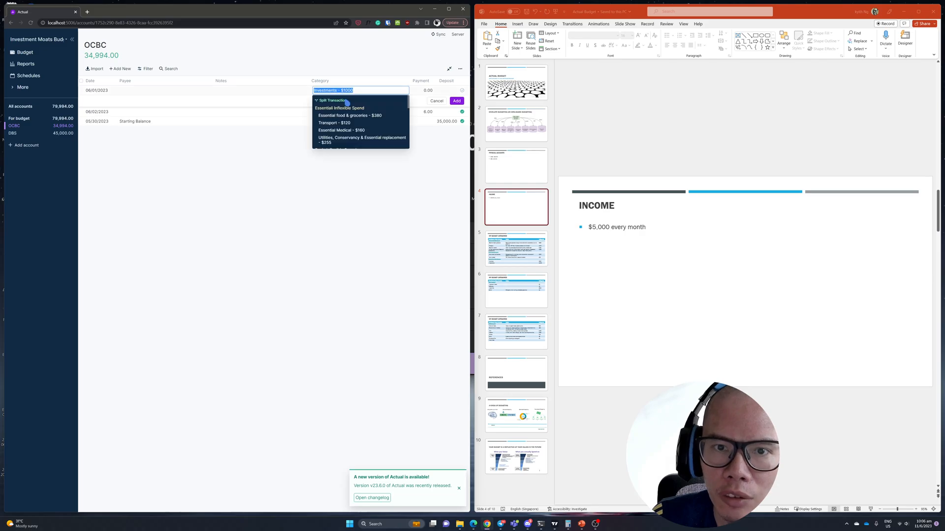
{"action": "type", "text": "inve"}
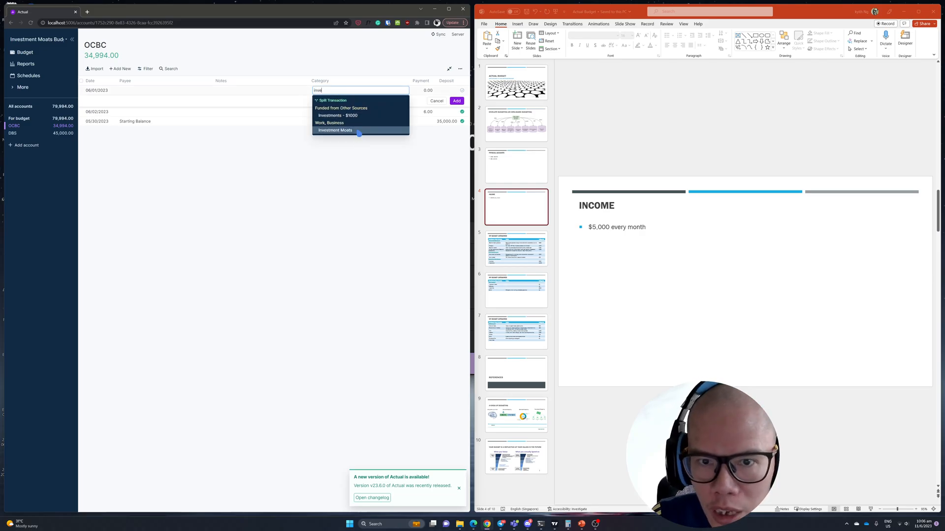
{"action": "left_click", "coordinate": [359, 130]}
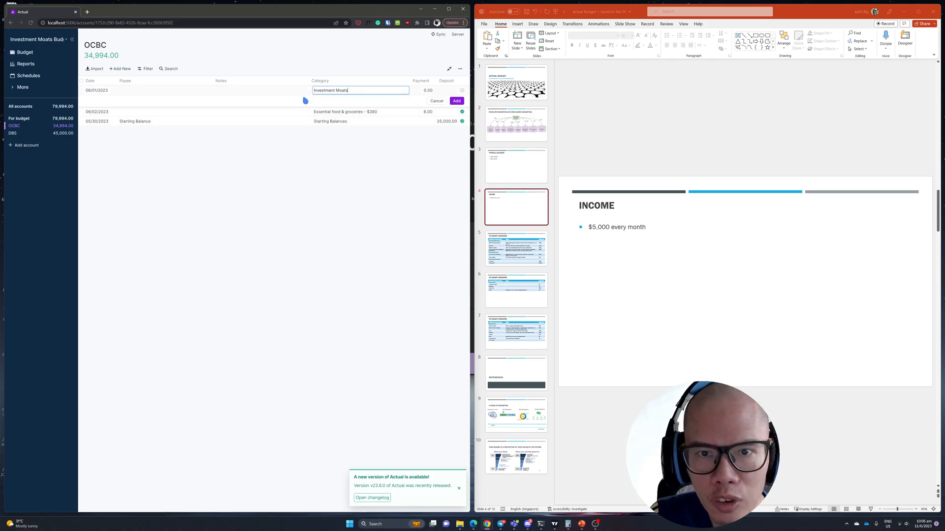
Complete the Investment Moats transaction with the note "Mailgun" and a 2.00 payment, add it, and mark it cleared
{"action": "left_click", "coordinate": [283, 92]}
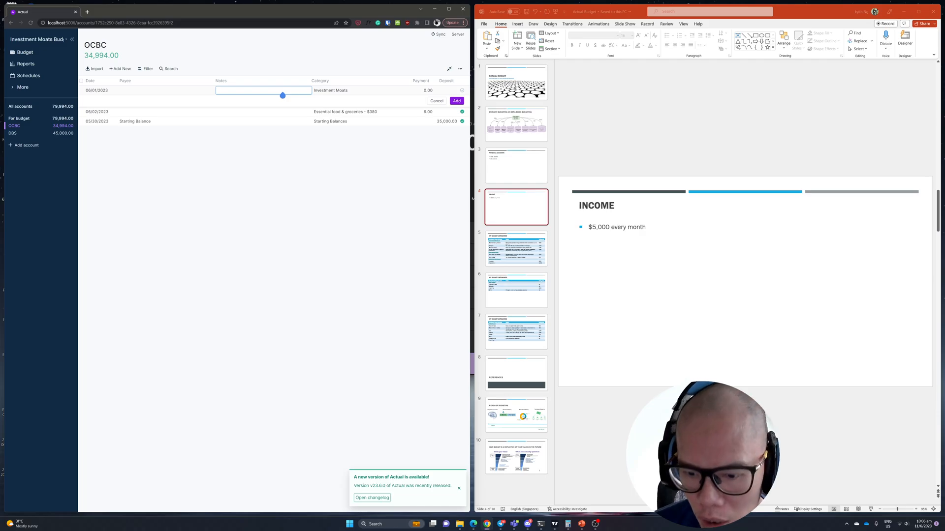
{"action": "type", "text": "Mailgun"}
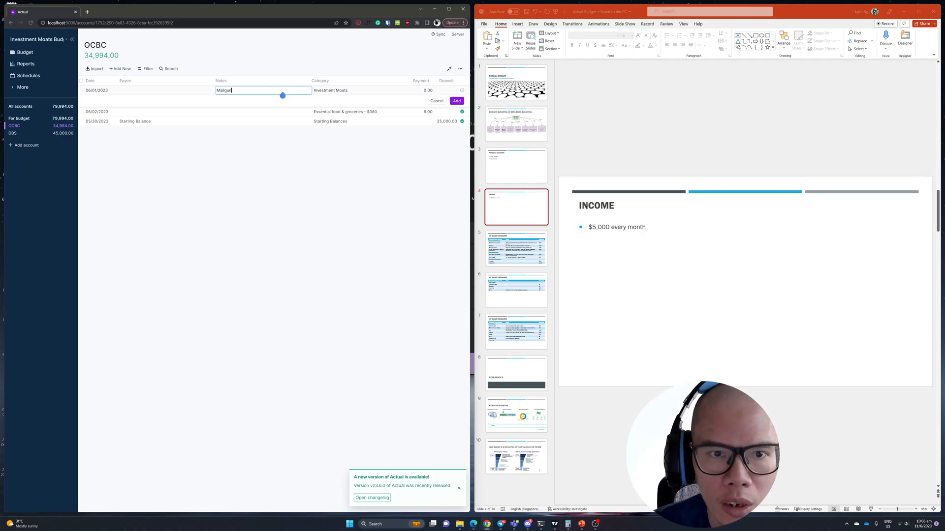
{"action": "left_click", "coordinate": [427, 91]}
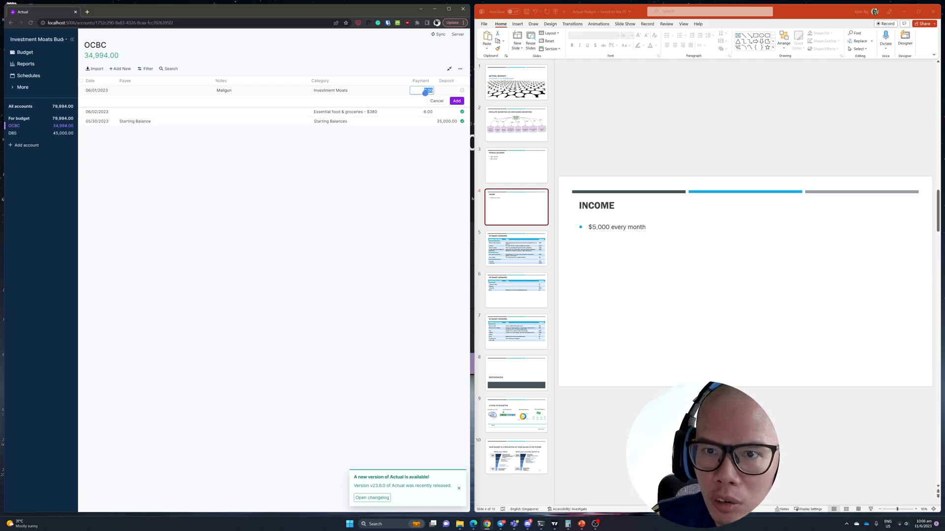
{"action": "type", "text": "2"}
{"action": "left_click", "coordinate": [453, 102]}
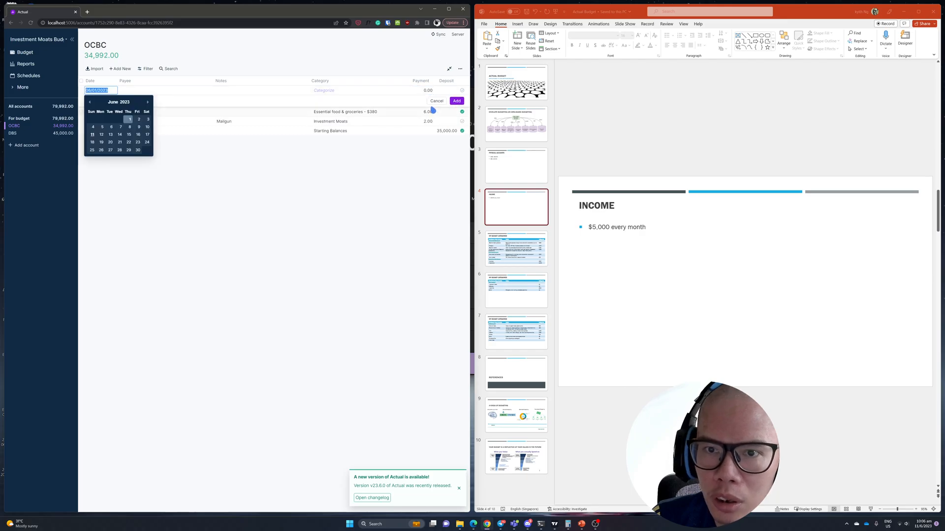
{"action": "left_click", "coordinate": [462, 121]}
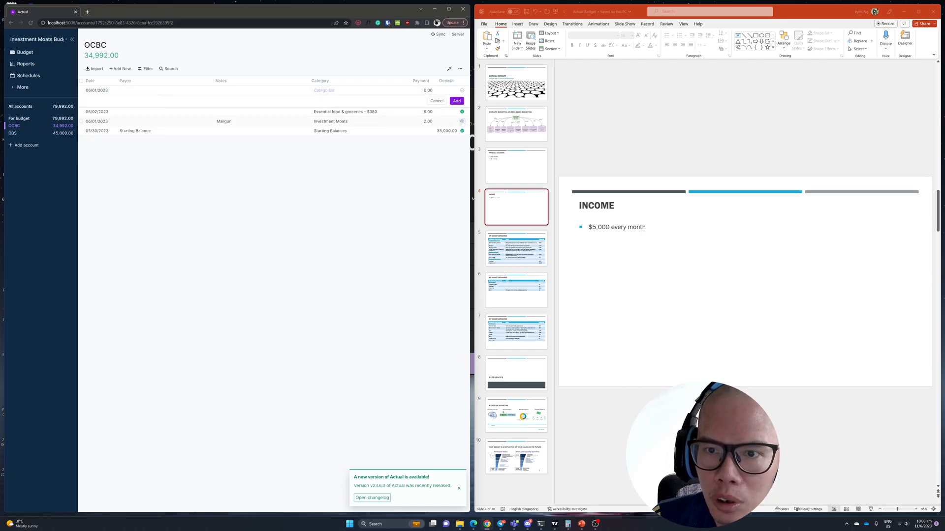
Date the next new OCBC transaction 06/01/2023 and enter the note "Cloudways - USD 1.345"
{"action": "left_click", "coordinate": [324, 91]}
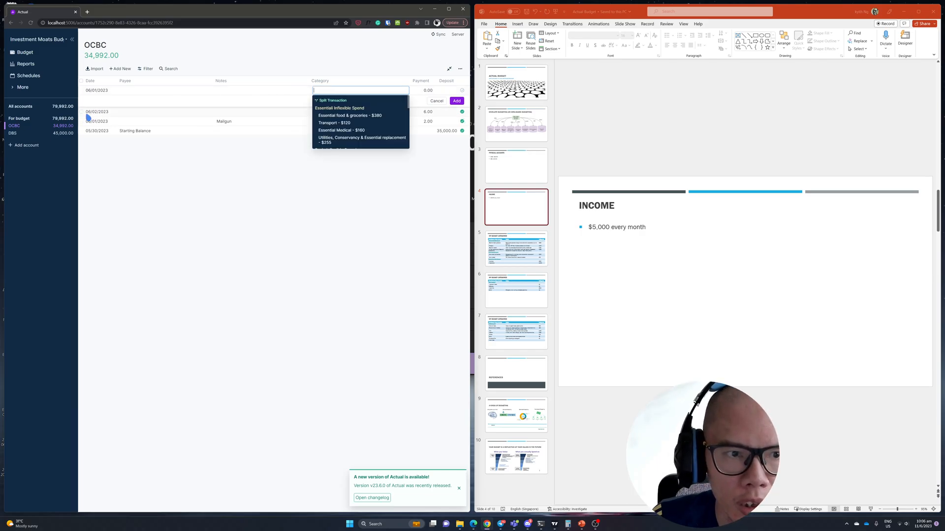
{"action": "left_click", "coordinate": [111, 93]}
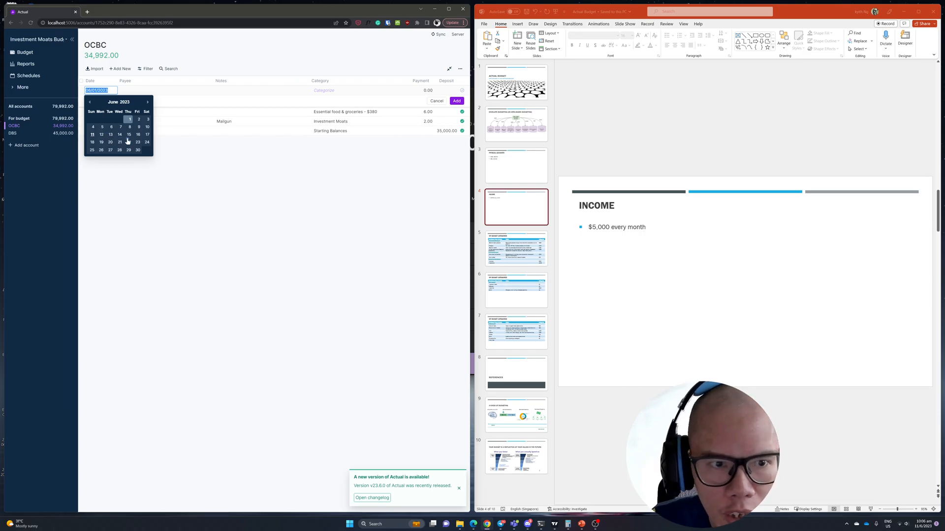
{"action": "left_click", "coordinate": [130, 120]}
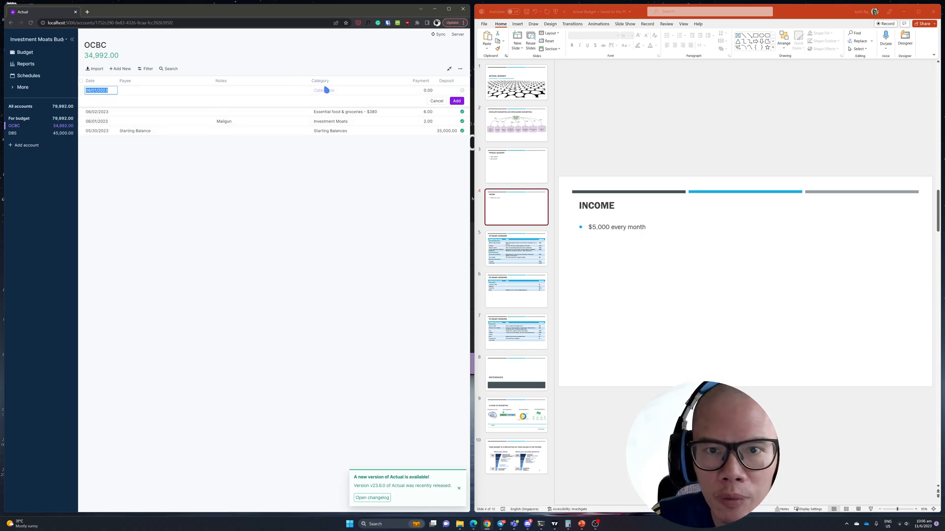
{"action": "left_click", "coordinate": [282, 94]}
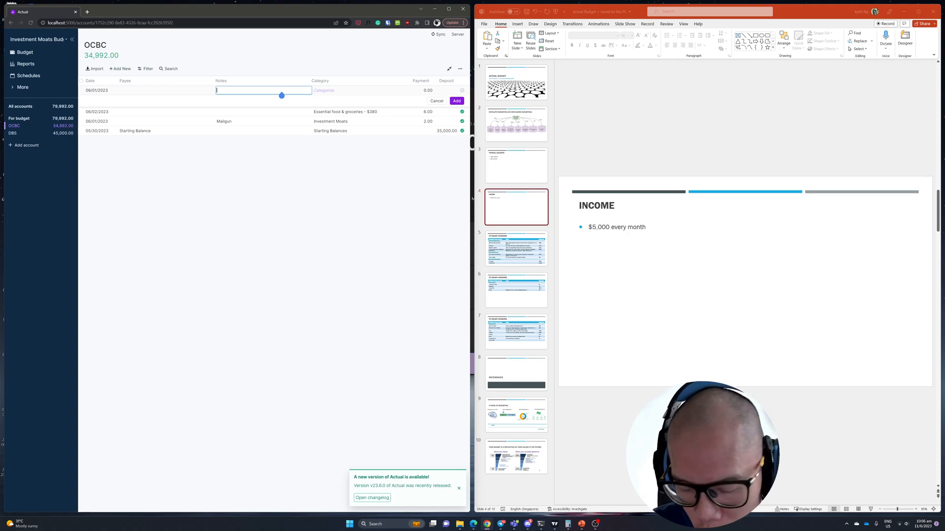
{"action": "type", "text": "Cloudways"}
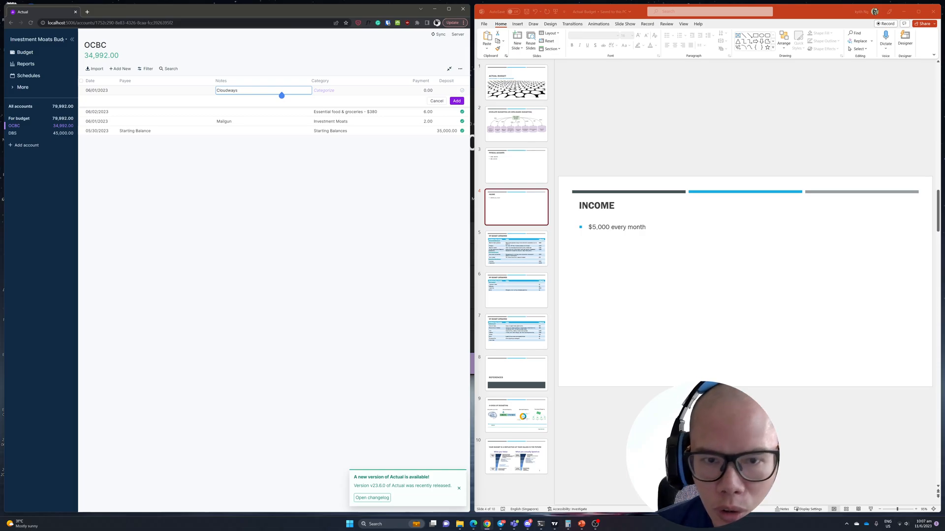
{"action": "type", "text": "- "}
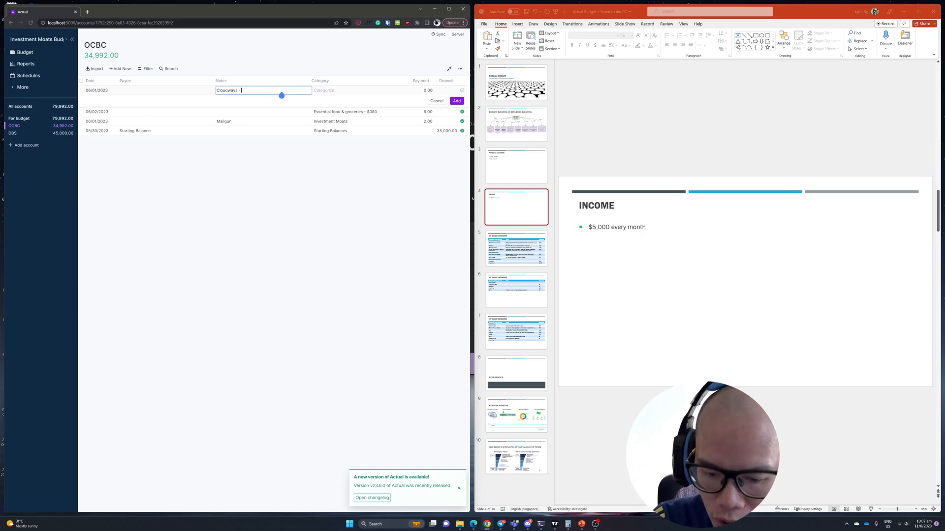
{"action": "type", "text": "USD 1"}
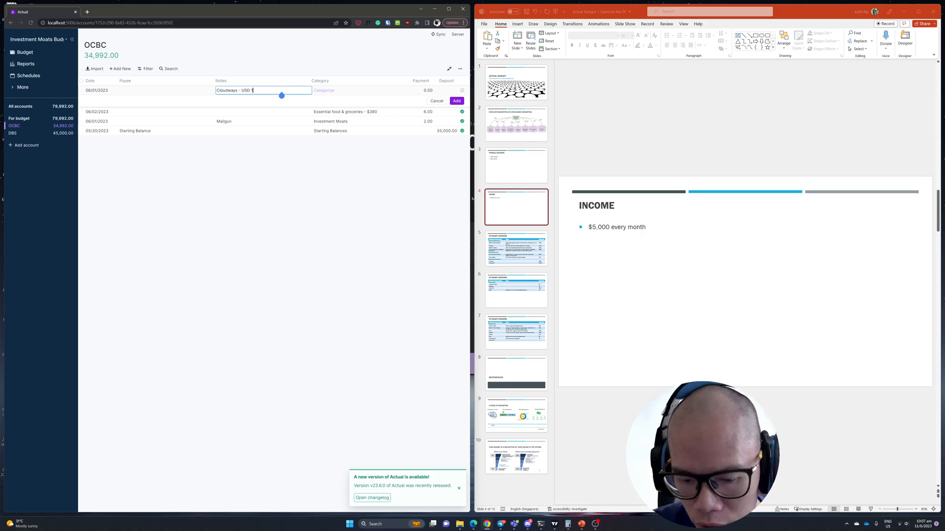
{"action": "type", "text": ".345"}
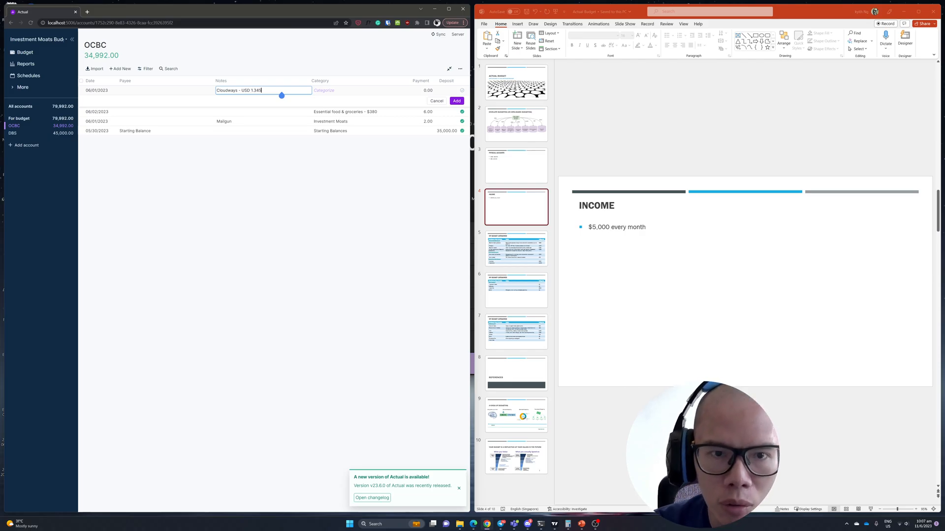
Assign the Cloudways transaction to "Investment Moats" with a 16.00 payment, mark it cleared, and add it to the account
{"action": "left_click", "coordinate": [335, 91]}
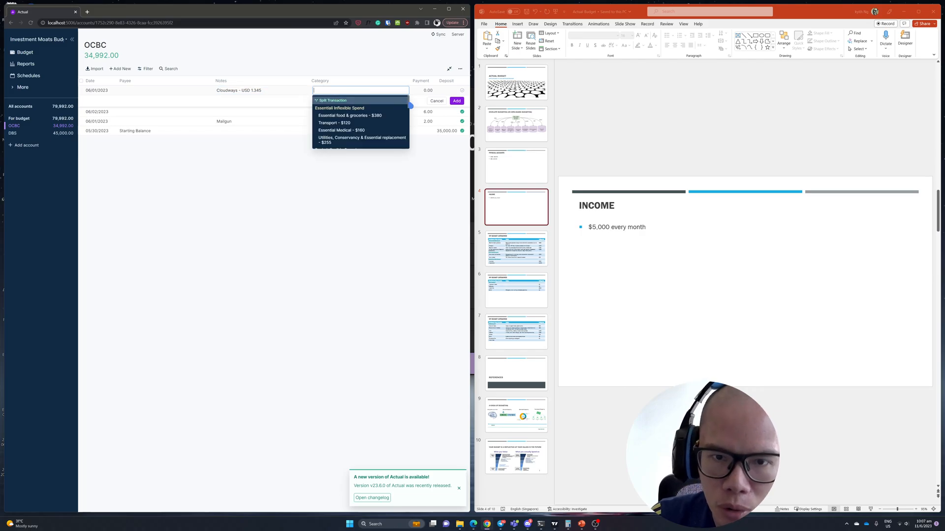
{"action": "type", "text": "inv"}
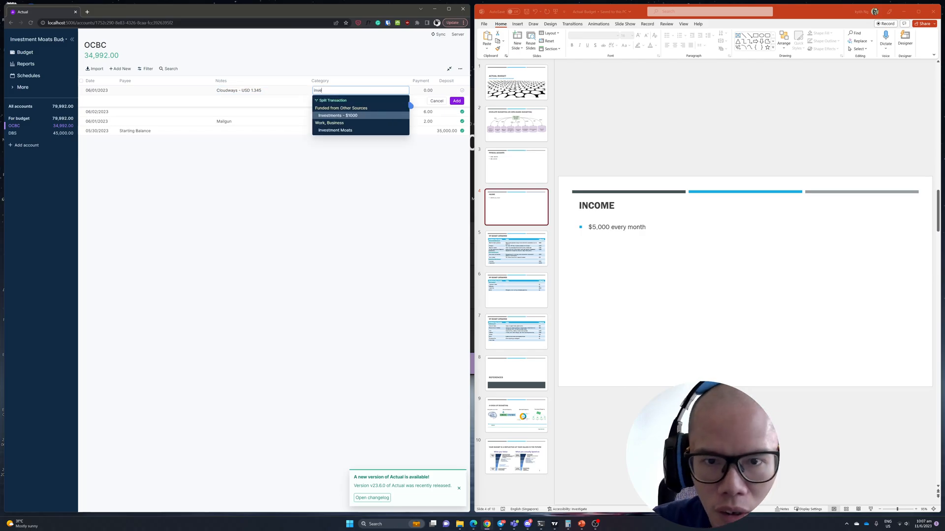
{"action": "left_click", "coordinate": [378, 132]}
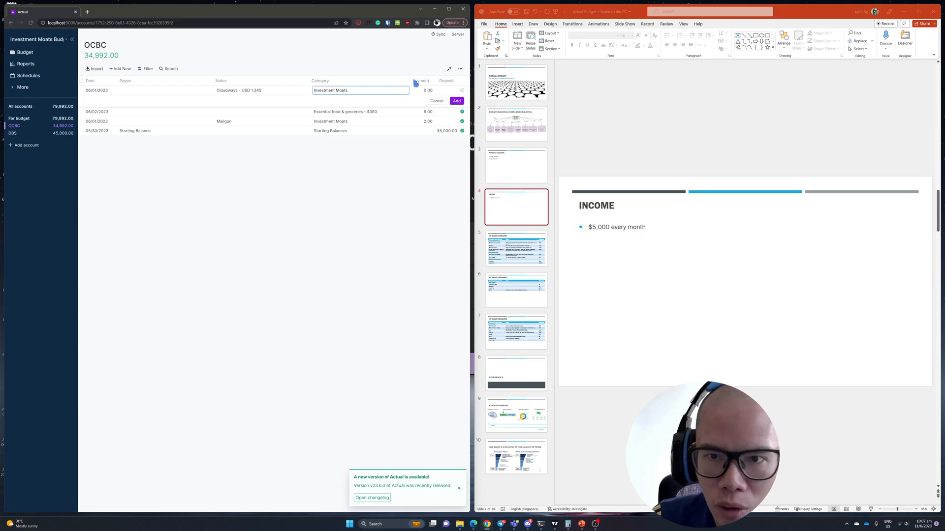
{"action": "left_click", "coordinate": [426, 91]}
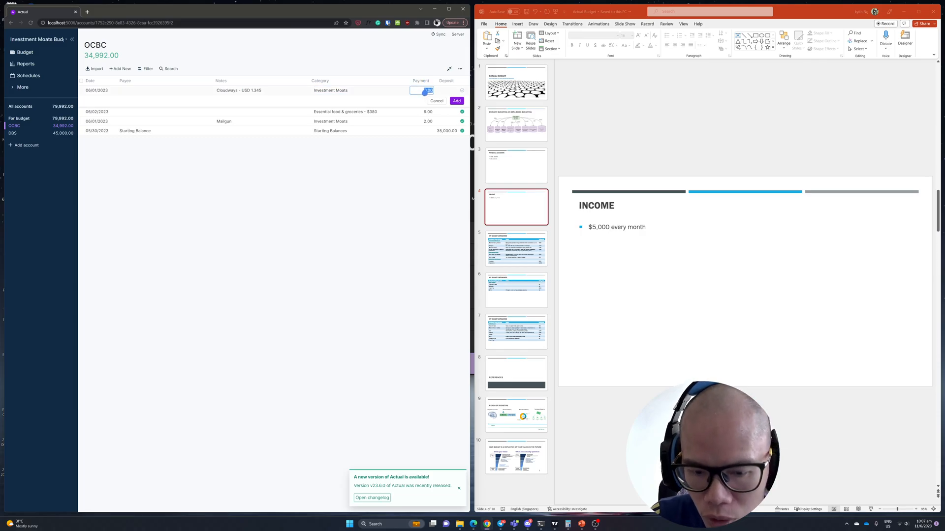
{"action": "type", "text": "12"}
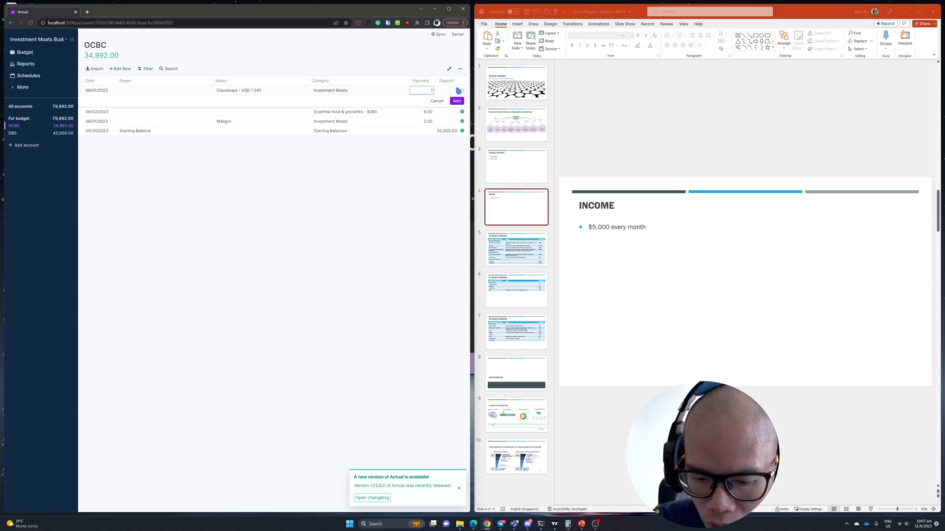
{"action": "left_click", "coordinate": [458, 91]}
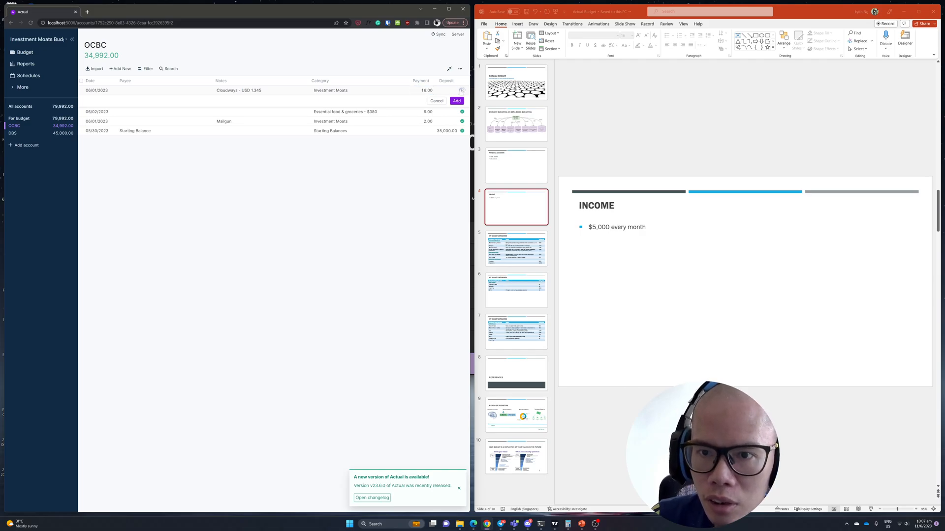
{"action": "left_click", "coordinate": [457, 101]}
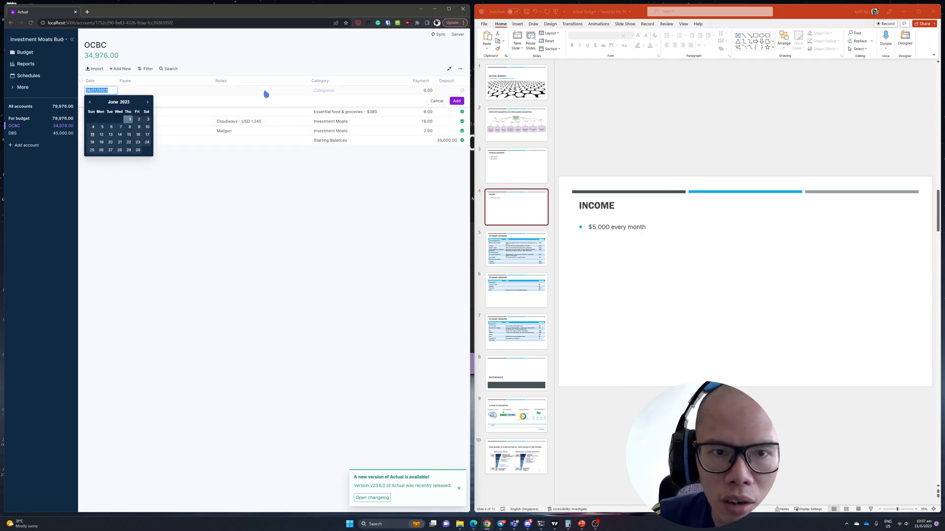
Record a 450.00 payment in the OCBC account dated 06/01/2023 under the category "Income Tax - $600"
{"action": "left_click", "coordinate": [333, 92]}
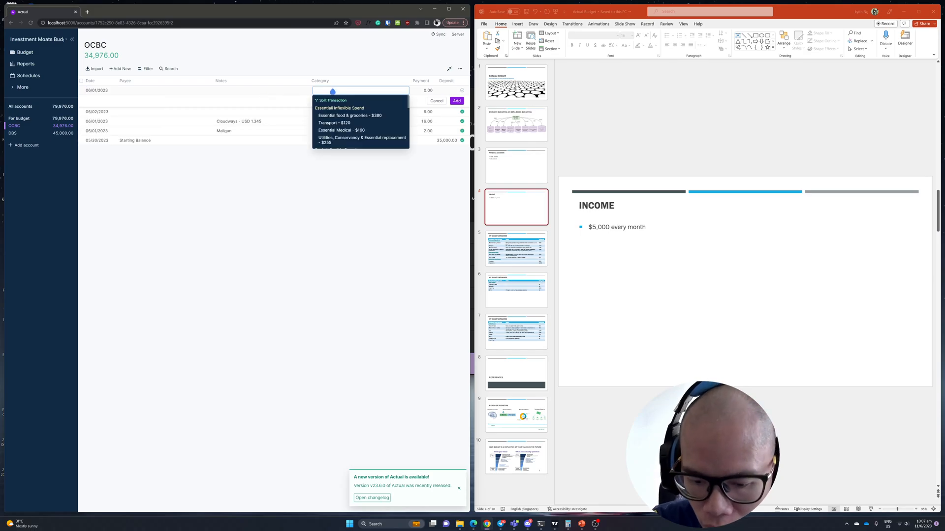
{"action": "type", "text": "Inve"}
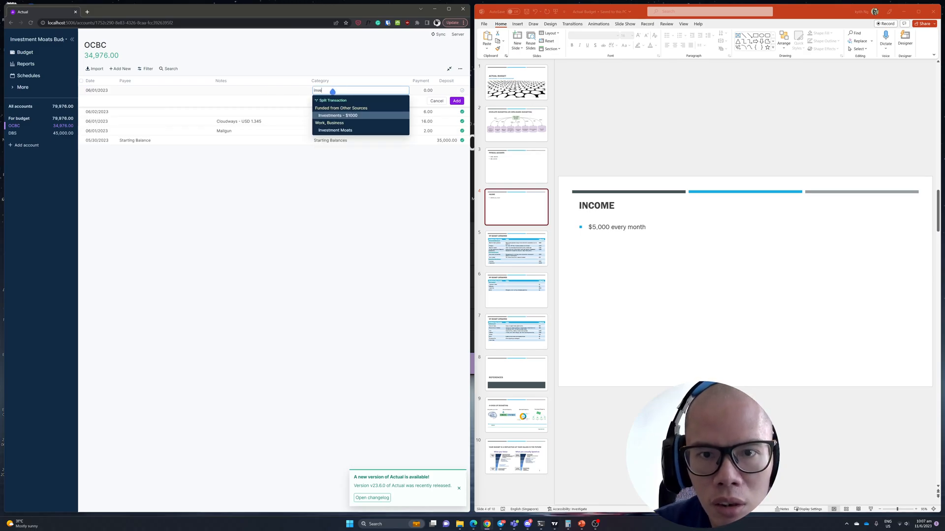
{"action": "key", "text": "BackSpace"}
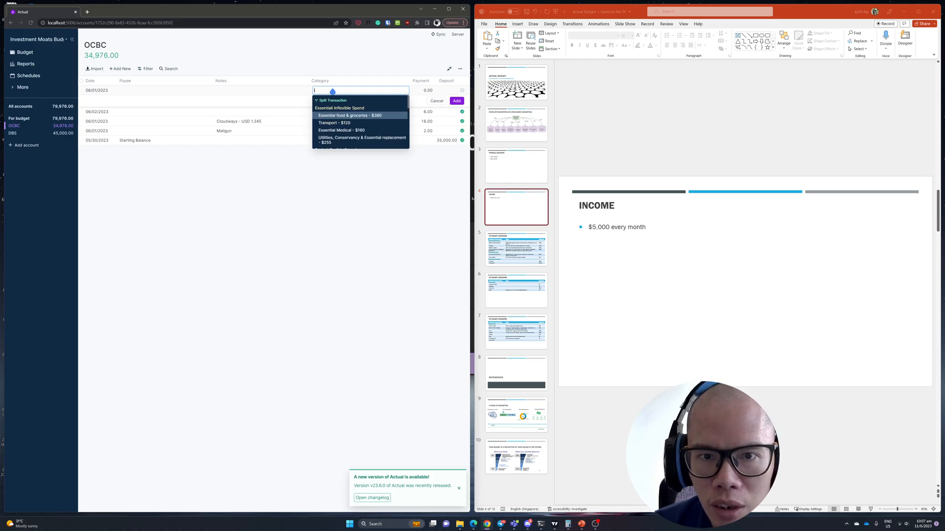
{"action": "key", "text": "BackSpace"}
{"action": "type", "text": "income"}
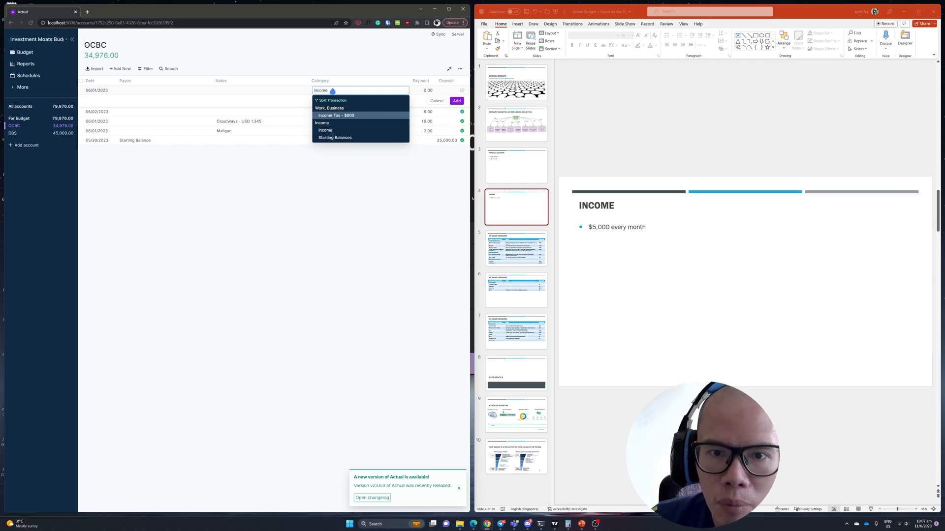
{"action": "left_click", "coordinate": [339, 116]}
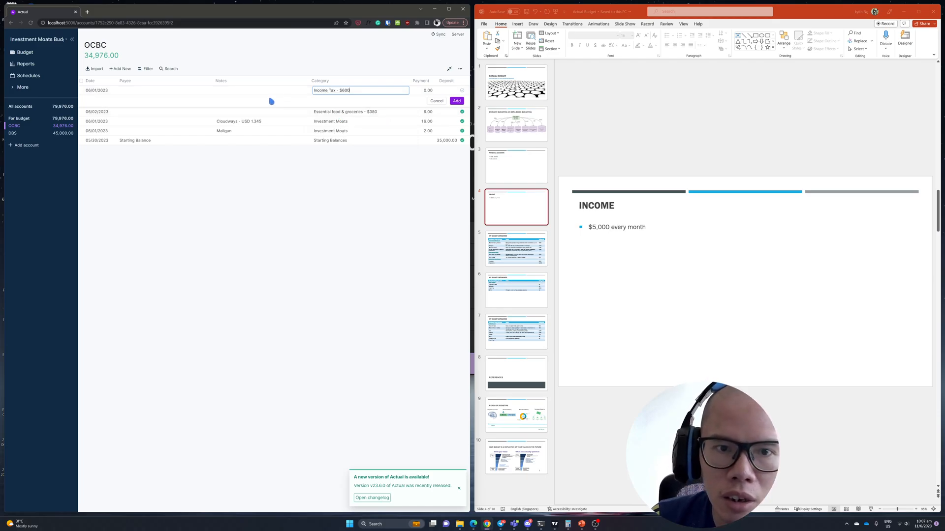
{"action": "left_click", "coordinate": [257, 91]}
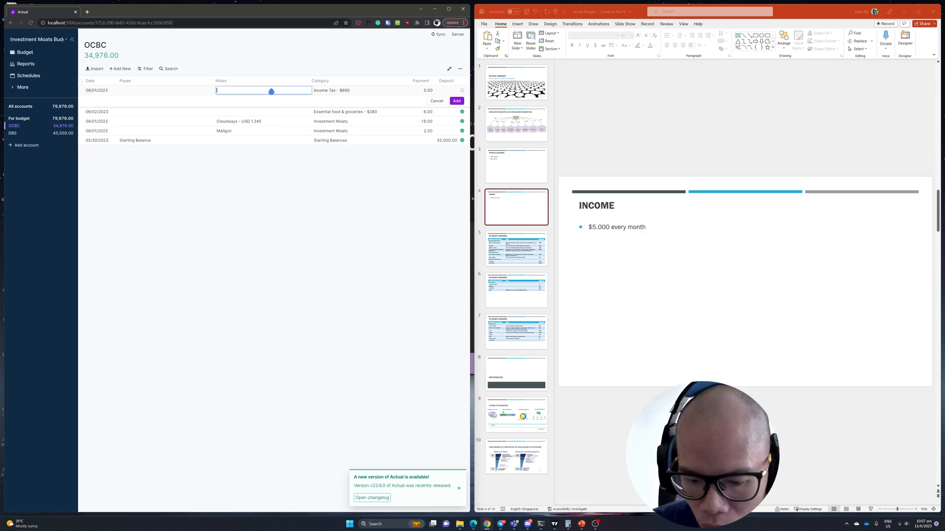
{"action": "left_click", "coordinate": [427, 91]}
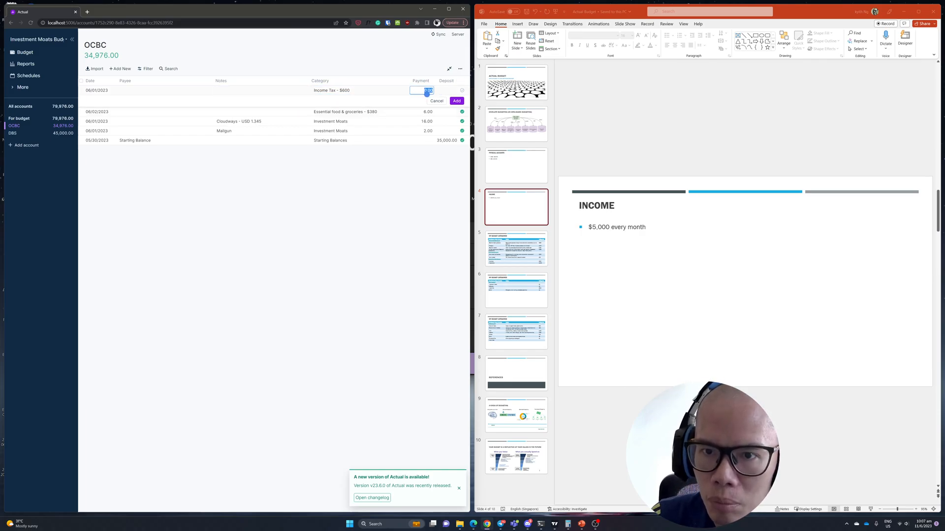
{"action": "type", "text": "45"}
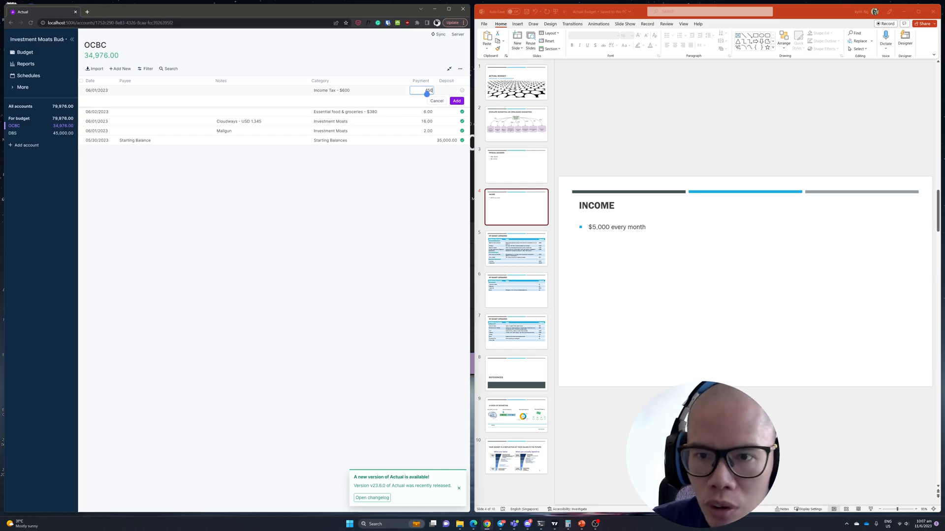
{"action": "type", "text": "0"}
{"action": "left_click", "coordinate": [456, 101]}
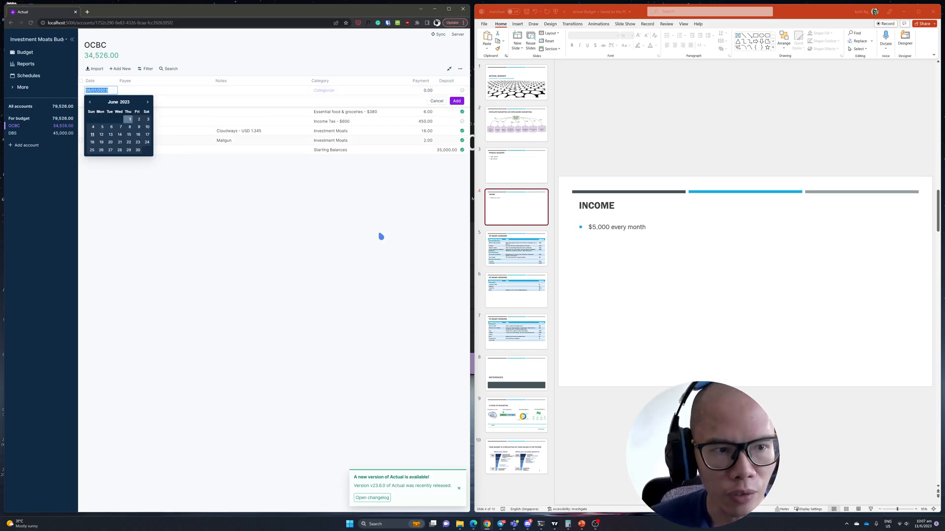
Start a new transaction in the DBS account dated 06/06/2023 with the note "Giga"
{"action": "left_click", "coordinate": [30, 134]}
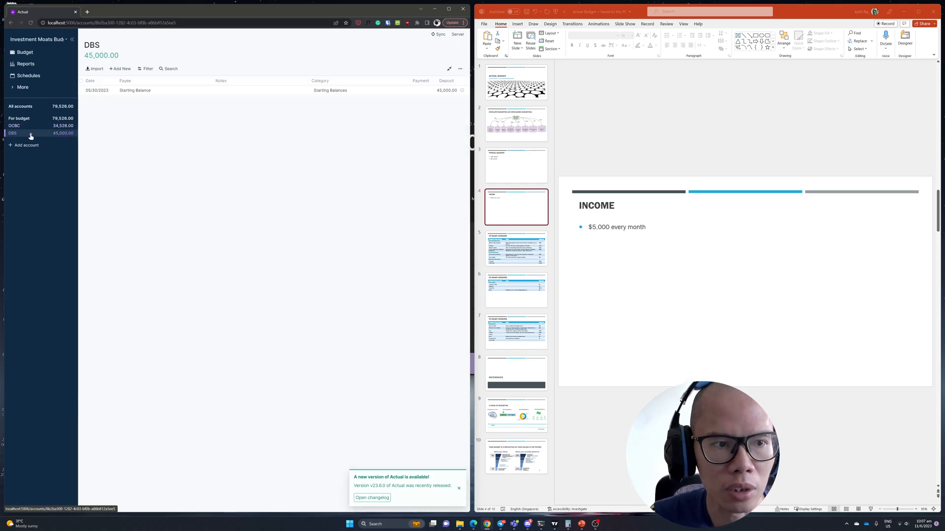
{"action": "left_click", "coordinate": [121, 69]}
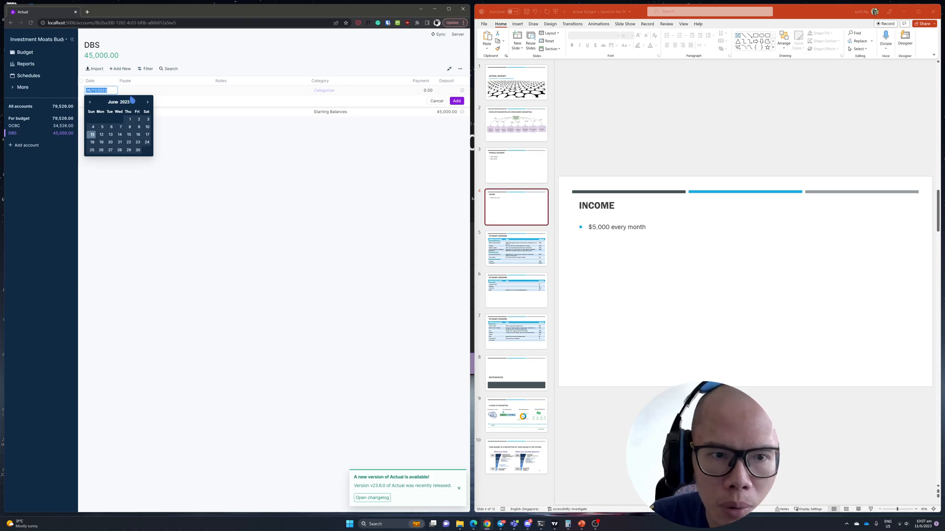
{"action": "left_click", "coordinate": [111, 126]}
{"action": "left_click", "coordinate": [315, 92]}
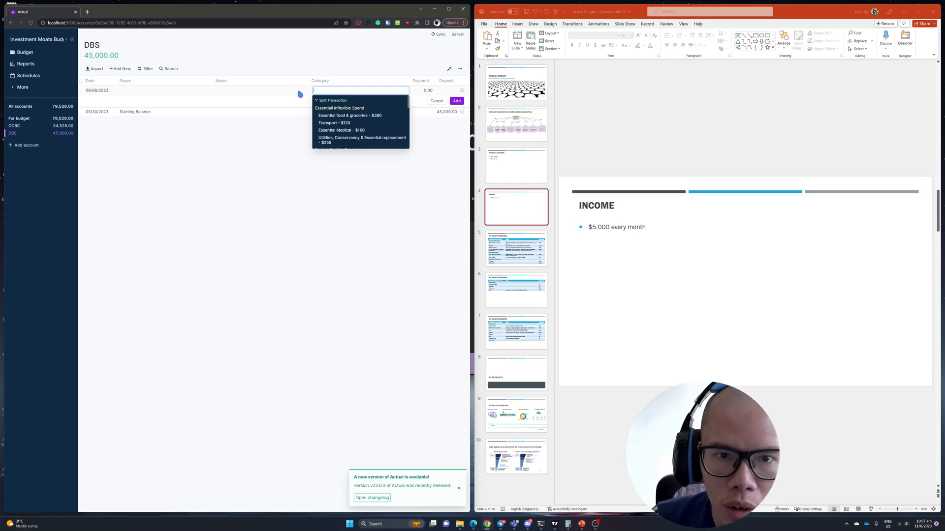
{"action": "left_click", "coordinate": [297, 93]}
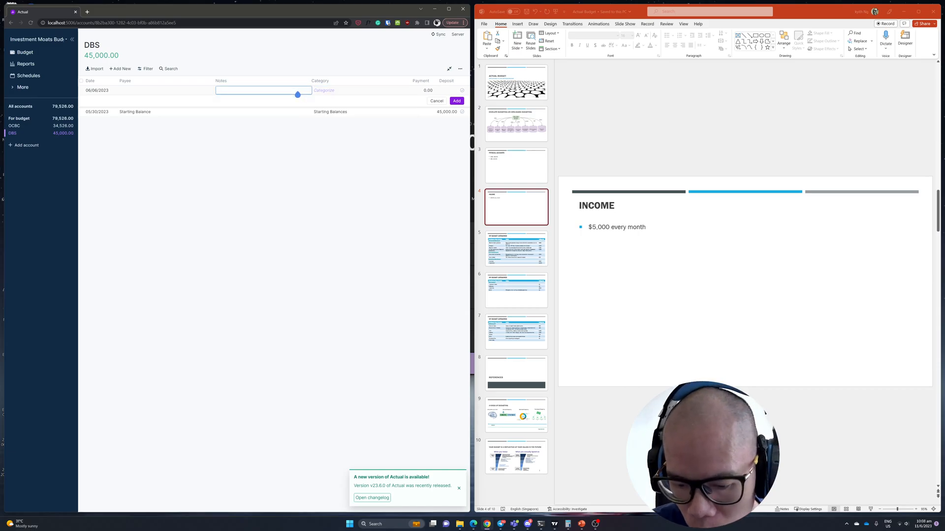
{"action": "type", "text": "Giga"}
Assign the Giga transaction to the category "Utilities, Conservancy & Essential replacement - $255"
{"action": "left_click", "coordinate": [346, 94]}
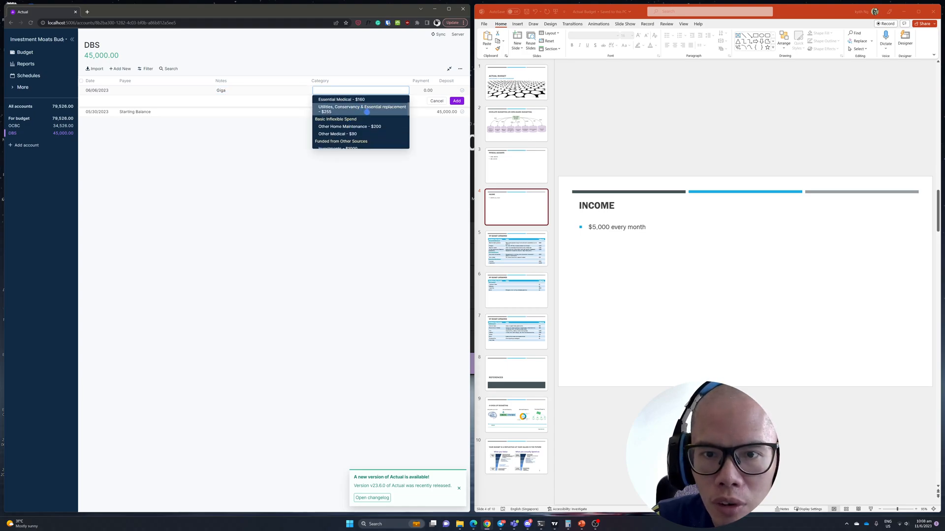
{"action": "scroll", "coordinate": [380, 114], "scroll_direction": "up", "scroll_amount": 3}
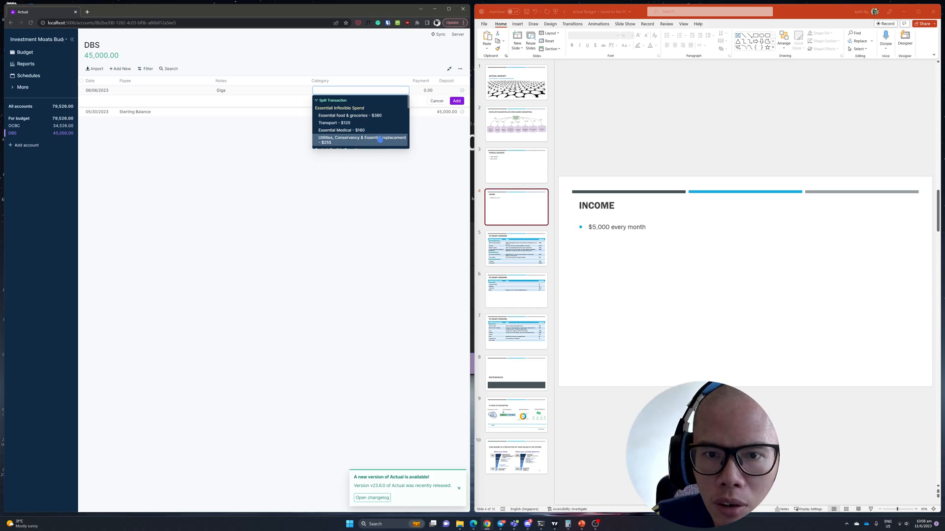
{"action": "scroll", "coordinate": [382, 143], "scroll_direction": "down", "scroll_amount": 2}
{"action": "scroll", "coordinate": [384, 115], "scroll_direction": "up", "scroll_amount": 3}
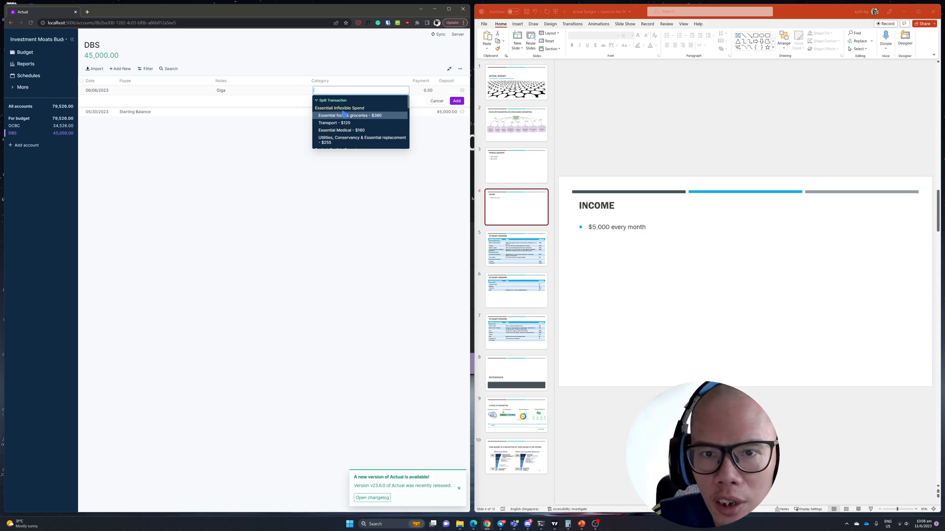
{"action": "scroll", "coordinate": [347, 118], "scroll_direction": "down", "scroll_amount": 5}
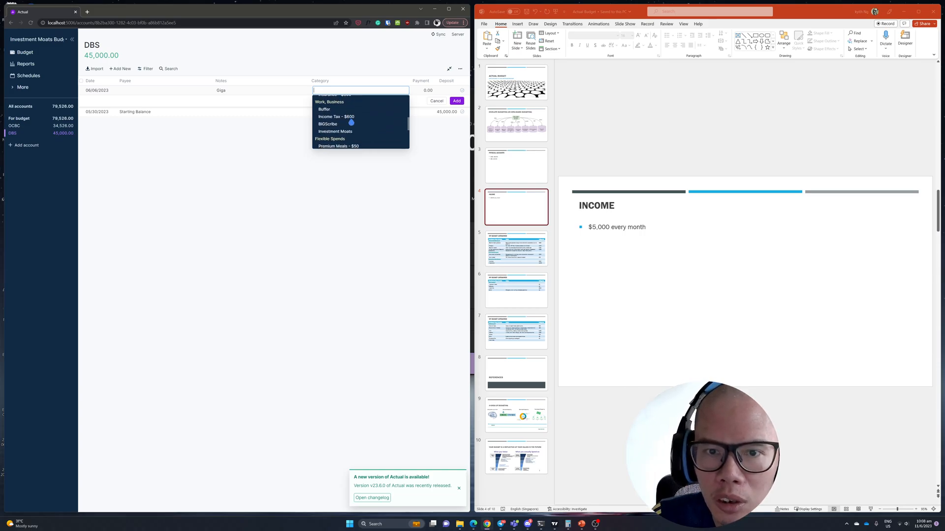
{"action": "scroll", "coordinate": [350, 122], "scroll_direction": "up", "scroll_amount": 5}
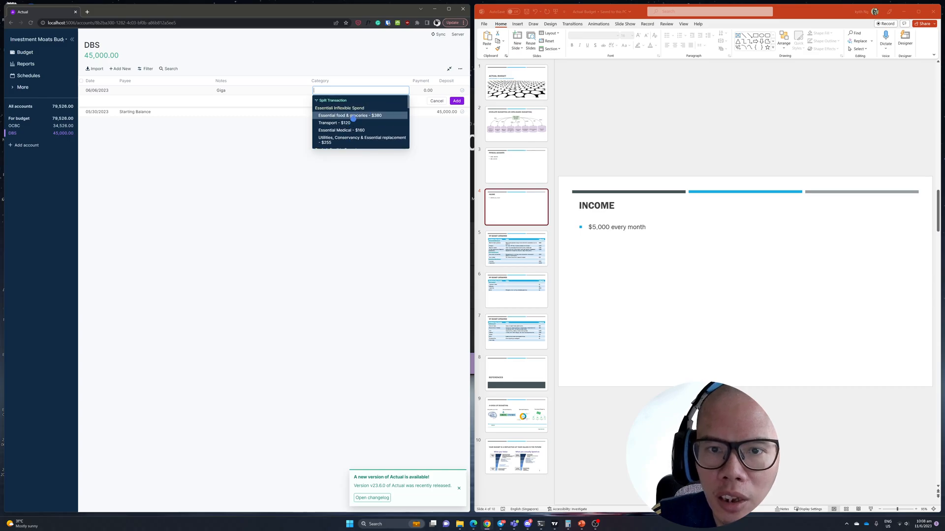
{"action": "scroll", "coordinate": [353, 118], "scroll_direction": "down", "scroll_amount": 2}
{"action": "scroll", "coordinate": [359, 120], "scroll_direction": "up", "scroll_amount": 2}
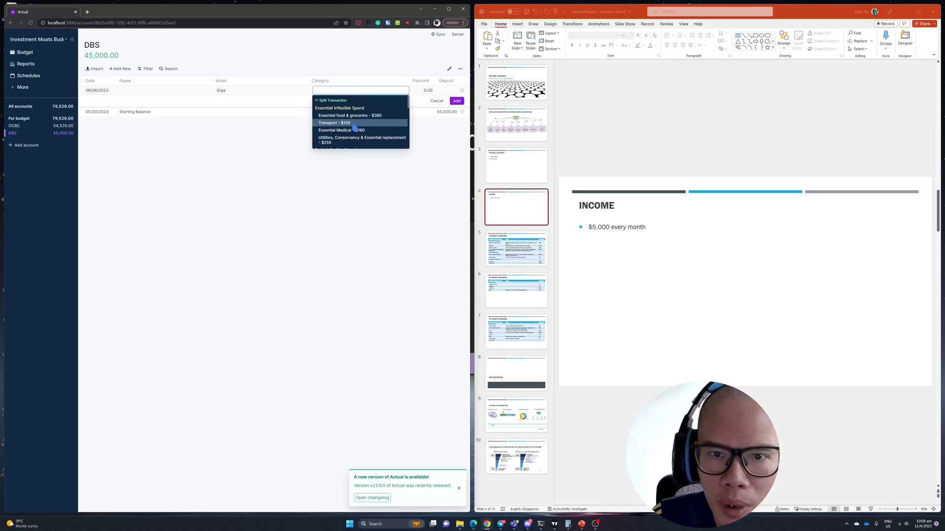
{"action": "scroll", "coordinate": [363, 130], "scroll_direction": "down", "scroll_amount": 4}
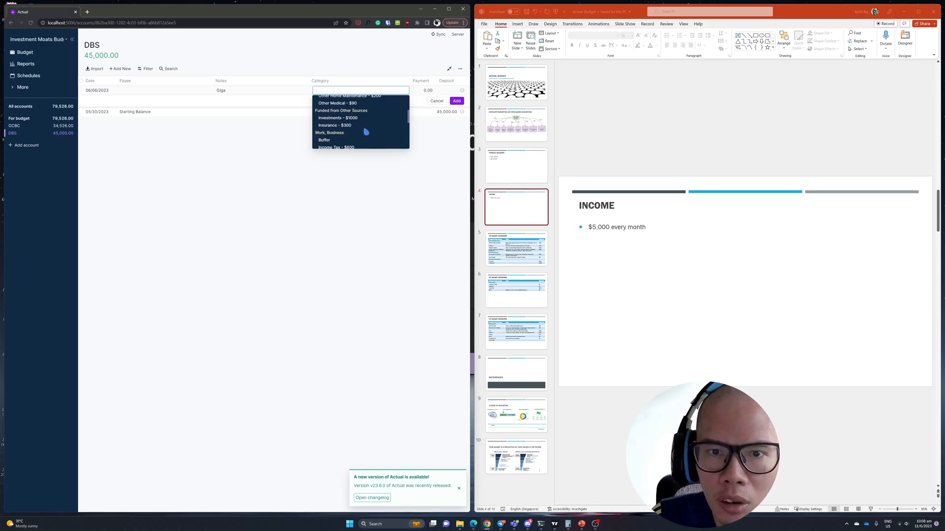
{"action": "scroll", "coordinate": [366, 132], "scroll_direction": "up", "scroll_amount": 5}
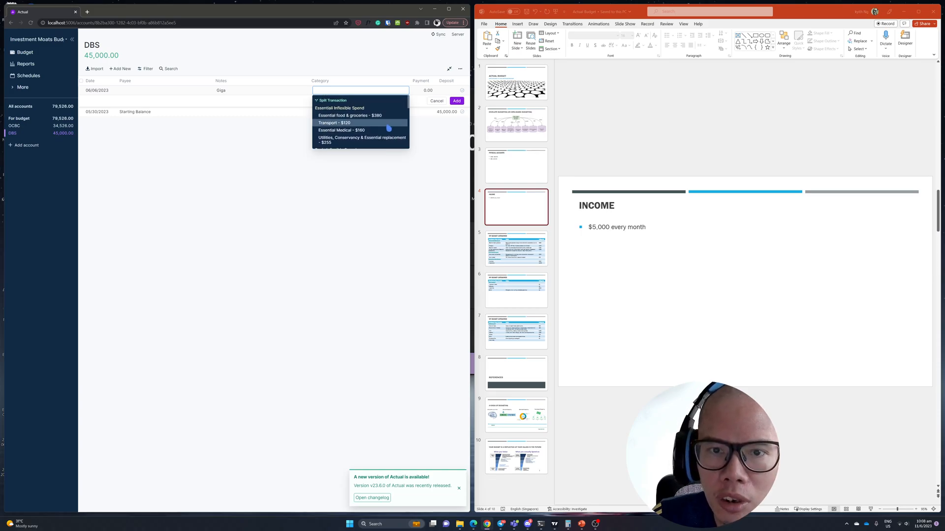
{"action": "scroll", "coordinate": [387, 125], "scroll_direction": "down", "scroll_amount": 1}
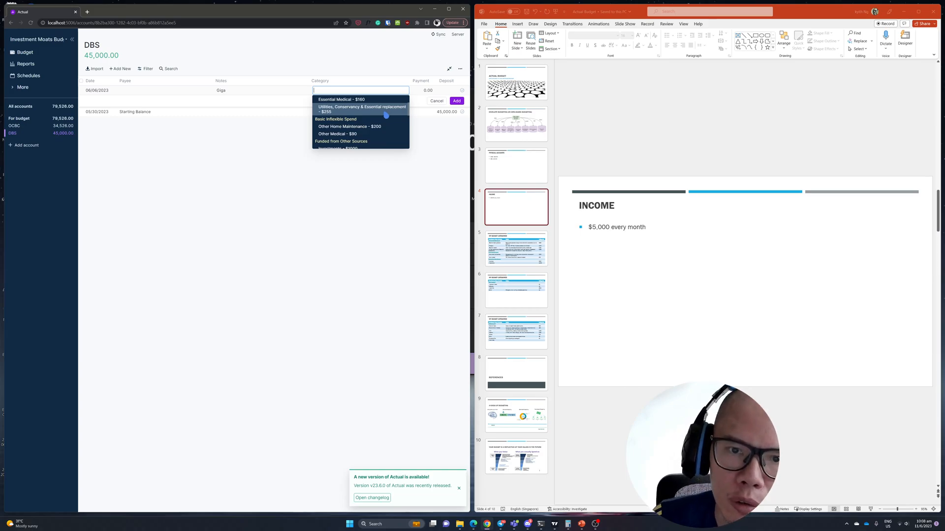
{"action": "left_click", "coordinate": [386, 111]}
Set the Giga transaction's payment to 15.00, mark it cleared, and add it to the DBS account
{"action": "left_click", "coordinate": [423, 91]}
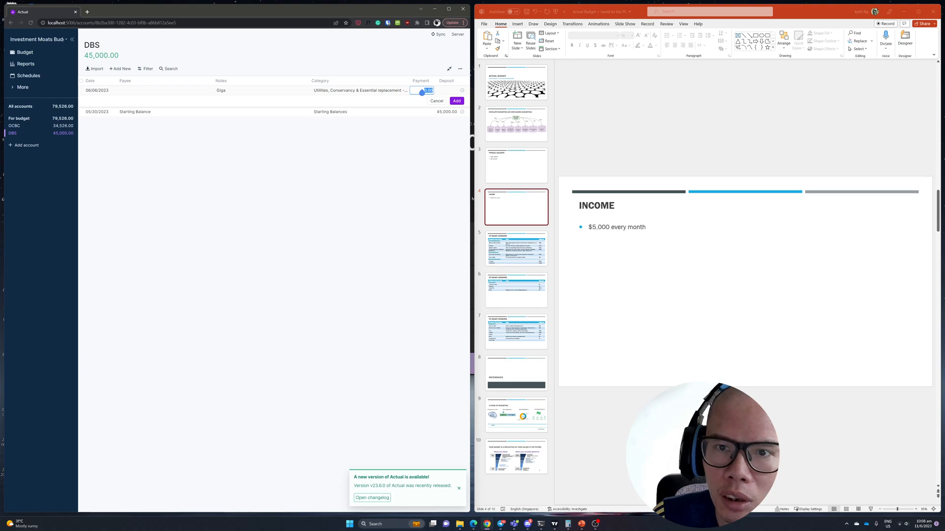
{"action": "type", "text": "15"}
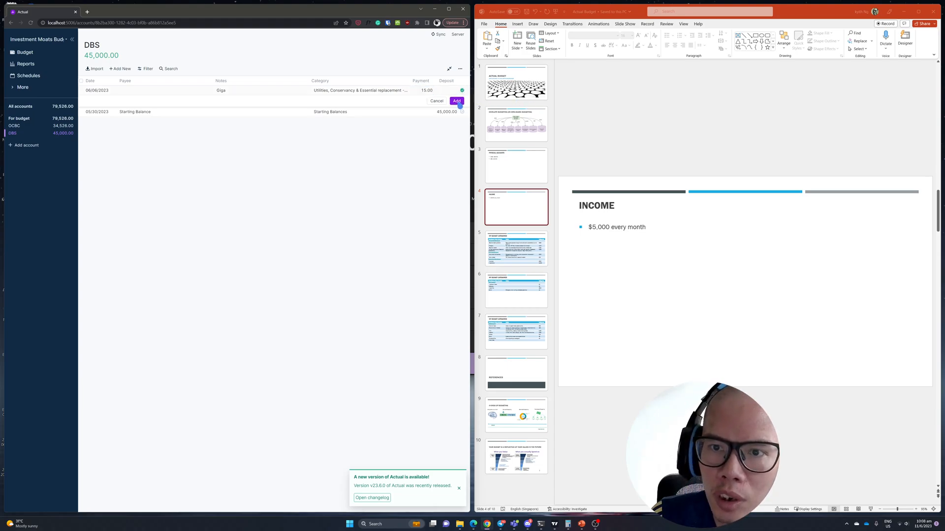
{"action": "left_click", "coordinate": [458, 102]}
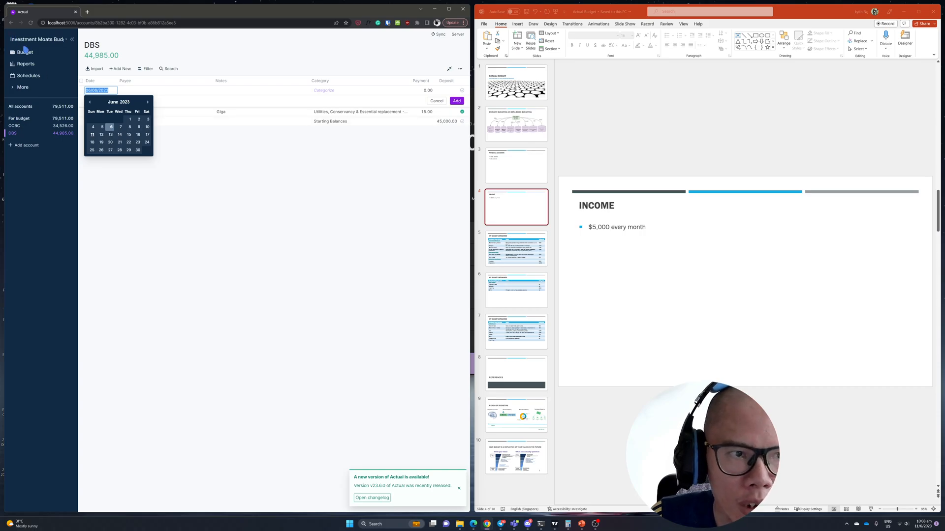
Review the category balances in the budget from May onward, and open the schedules
{"action": "left_click", "coordinate": [26, 53]}
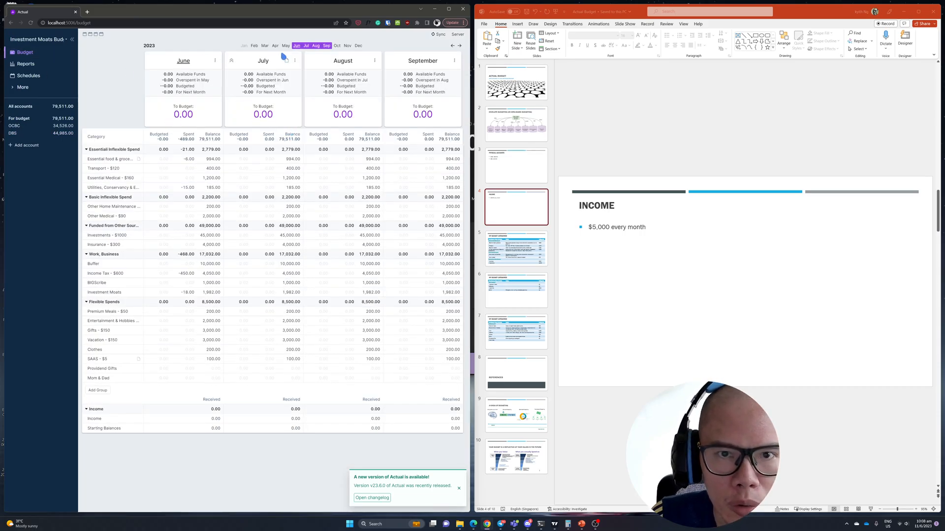
{"action": "left_click", "coordinate": [453, 46]}
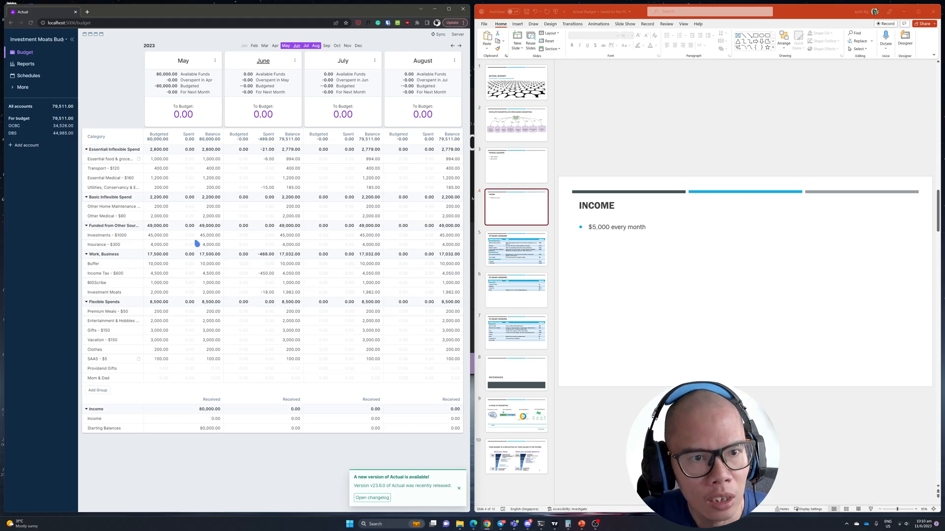
{"action": "left_click", "coordinate": [60, 78]}
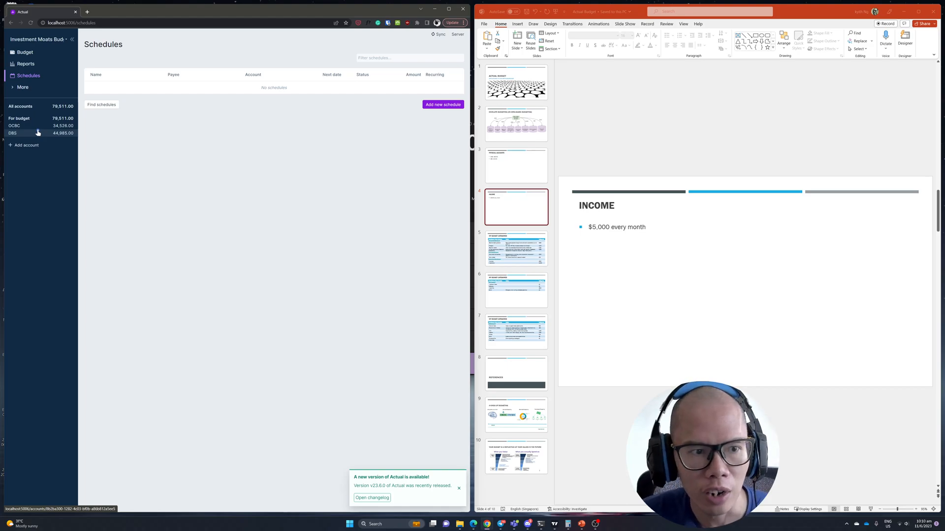
{"action": "left_click", "coordinate": [38, 133]}
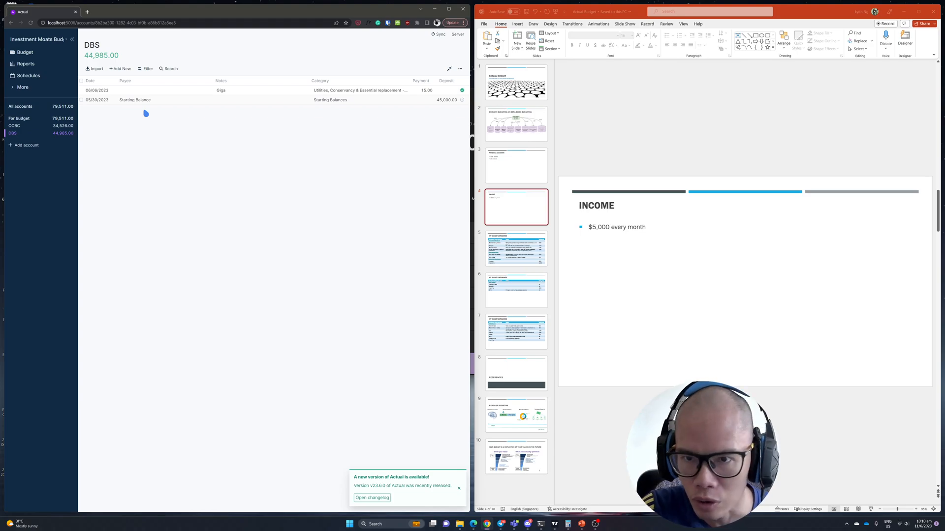
{"action": "left_click", "coordinate": [122, 69]}
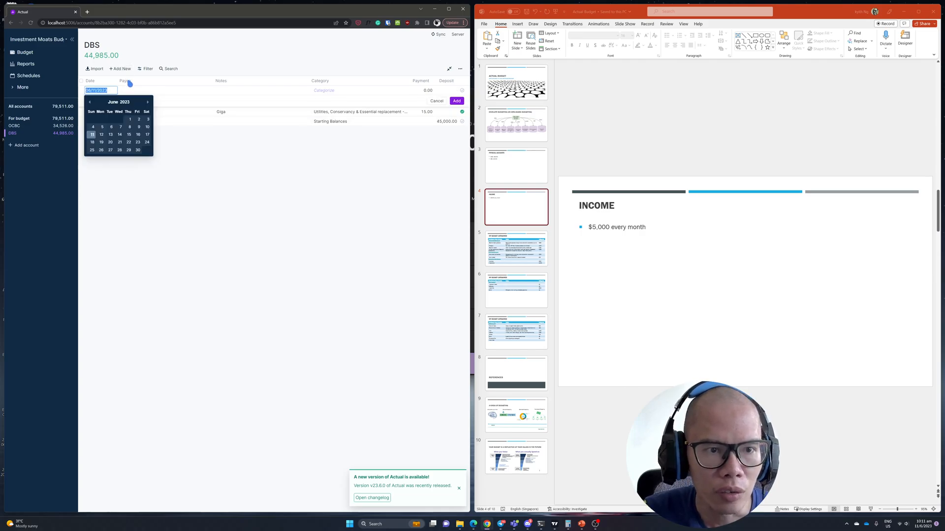
{"action": "left_click", "coordinate": [102, 127]}
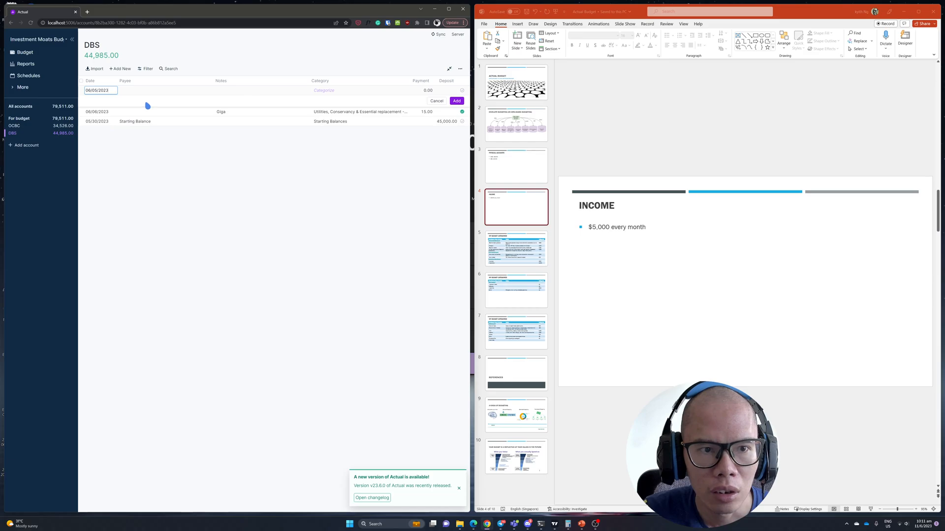
{"action": "left_click", "coordinate": [202, 92]}
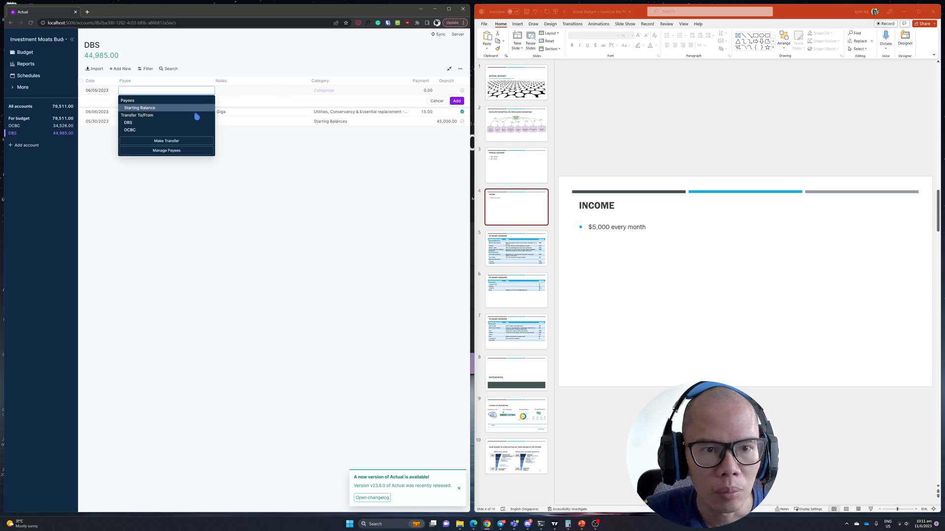
{"action": "left_click", "coordinate": [189, 152]}
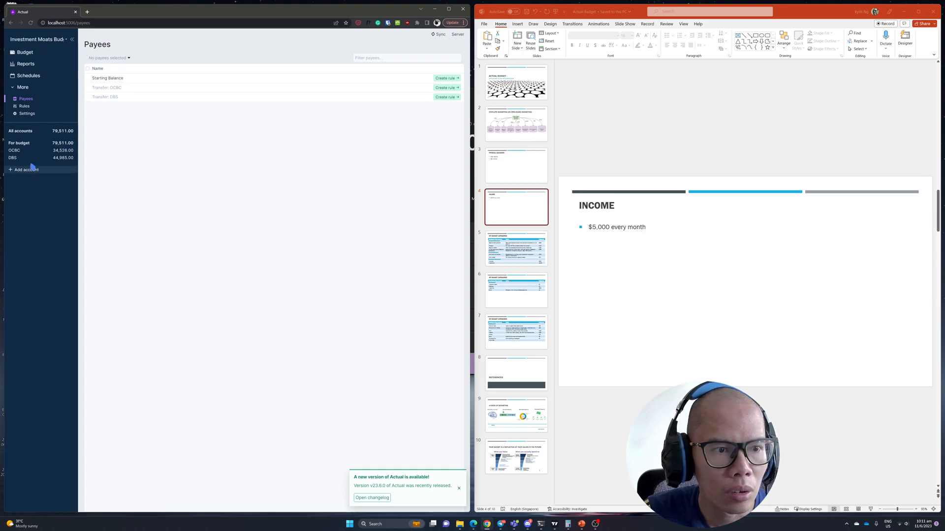
Start a new transaction in the DBS account with the date 06/11/2023 and try to set its payee to "Providend Ltd"
{"action": "left_click", "coordinate": [61, 159]}
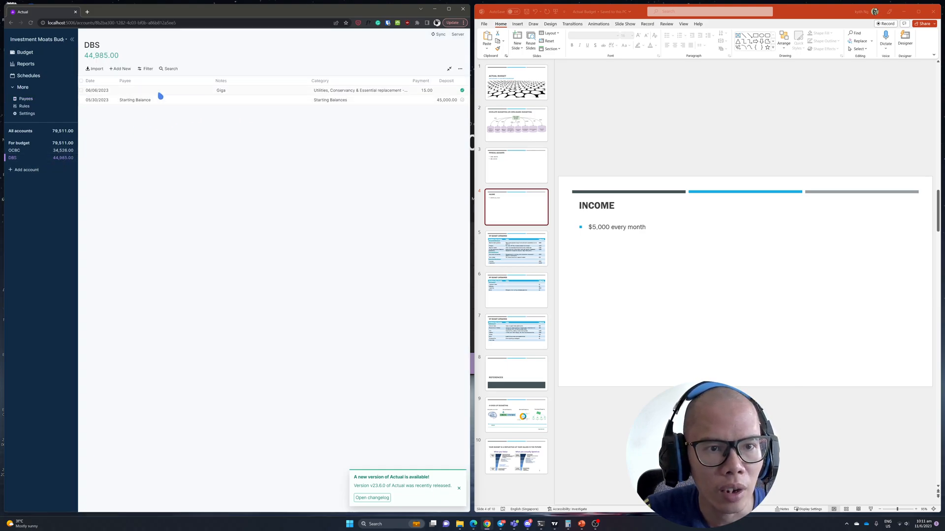
{"action": "left_click", "coordinate": [120, 68]}
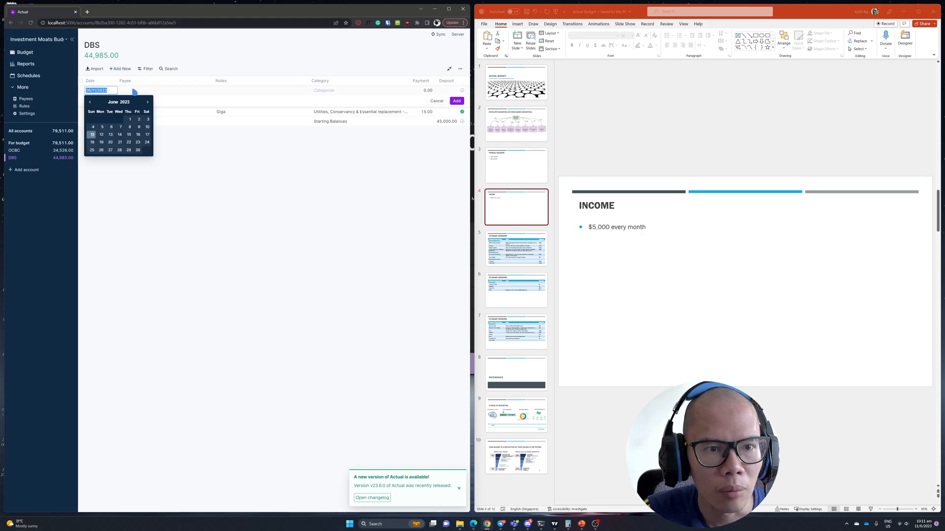
{"action": "left_click", "coordinate": [134, 91]}
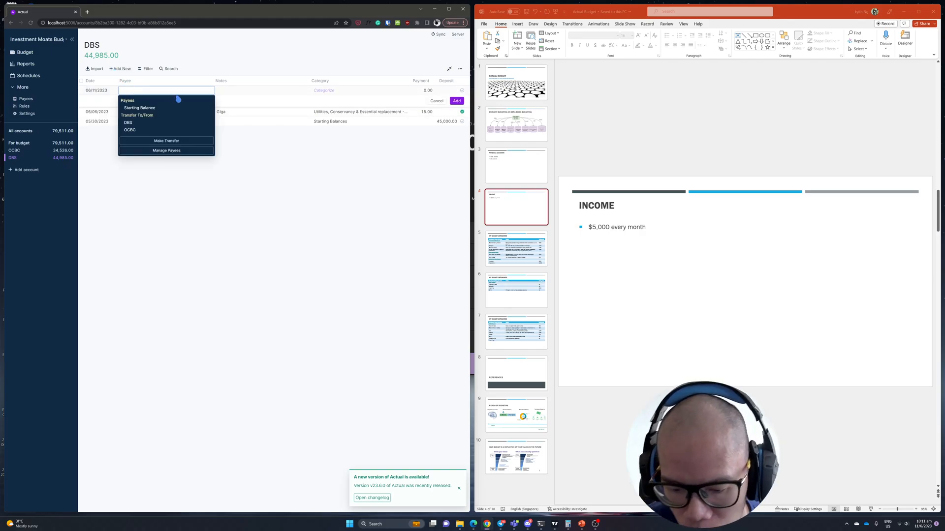
{"action": "type", "text": "Prov"}
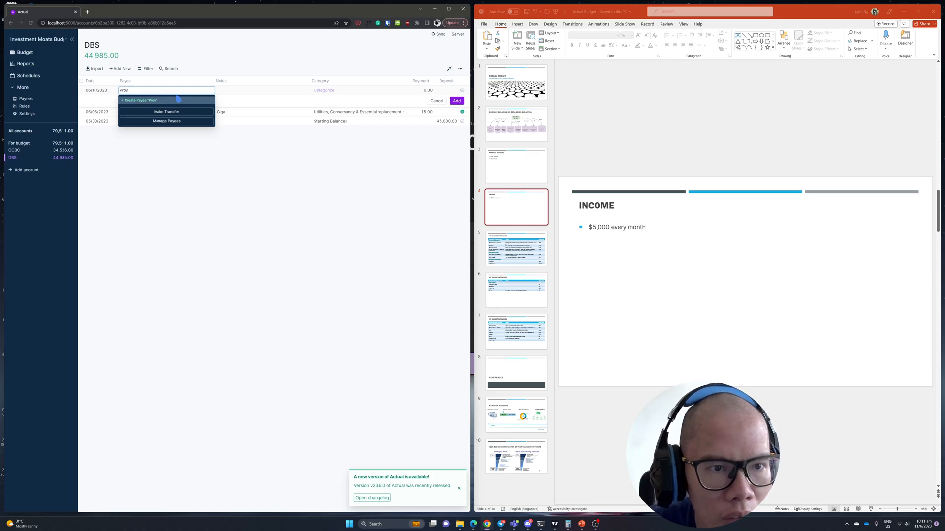
{"action": "type", "text": "idend "}
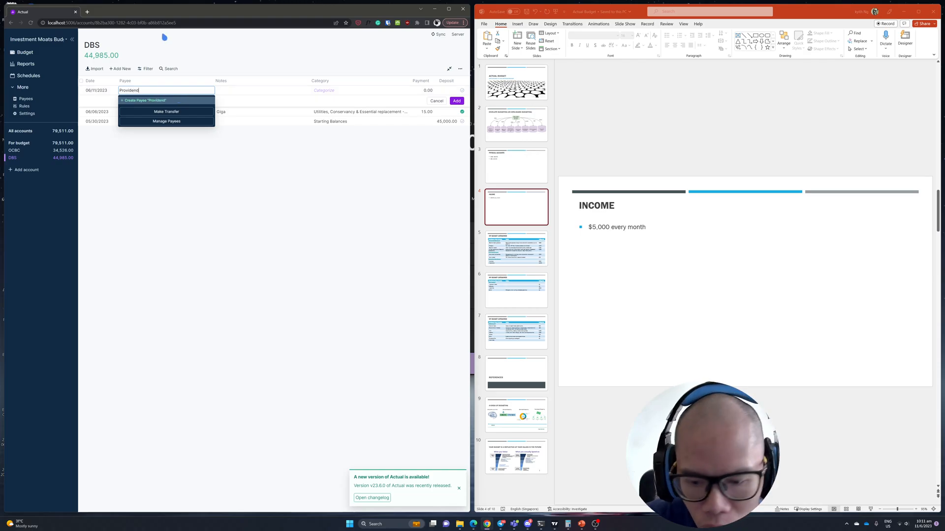
{"action": "type", "text": "Ltd"}
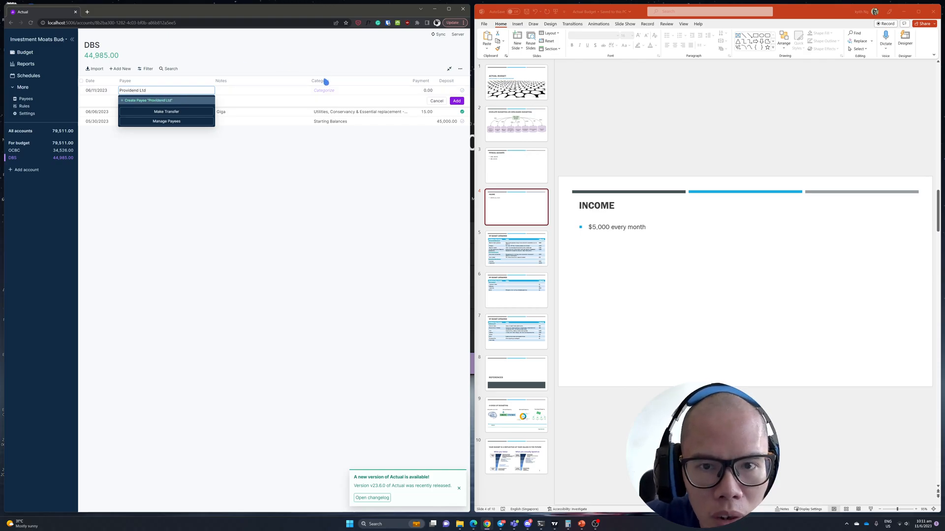
{"action": "left_click", "coordinate": [263, 95]}
{"action": "left_click", "coordinate": [192, 92]}
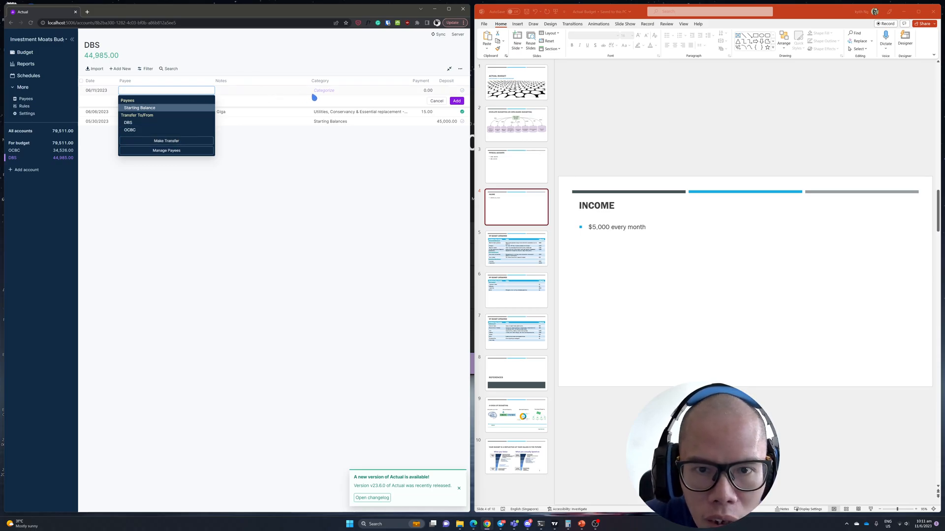
Enter the note "Providend" for the new DBS transaction and assign it to the category "Income"
{"action": "left_click", "coordinate": [295, 94]}
{"action": "type", "text": "Providend"}
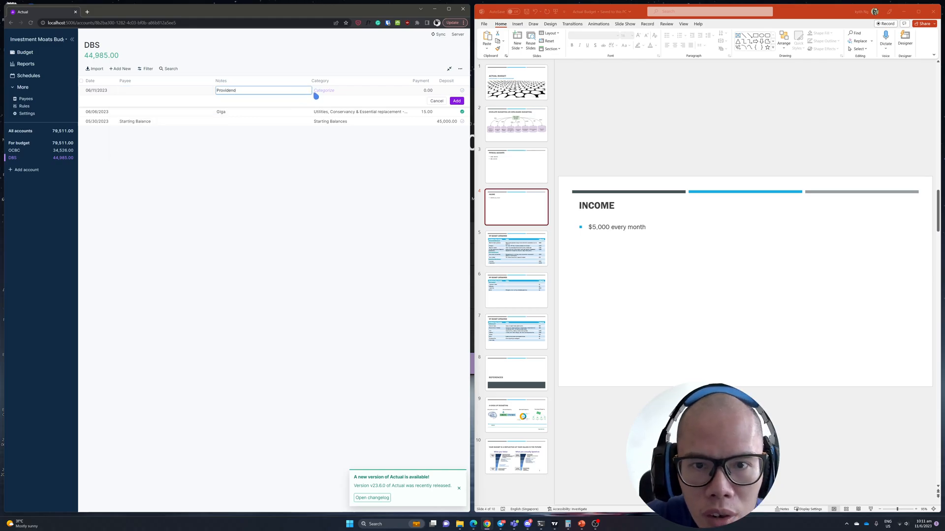
{"action": "left_click", "coordinate": [315, 93]}
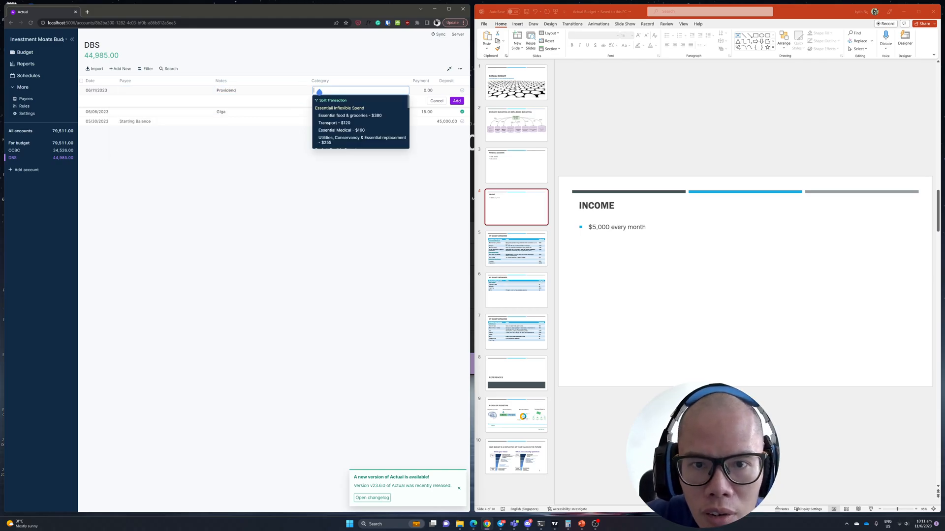
{"action": "scroll", "coordinate": [352, 121], "scroll_direction": "down", "scroll_amount": 2}
{"action": "scroll", "coordinate": [353, 122], "scroll_direction": "down", "scroll_amount": 5}
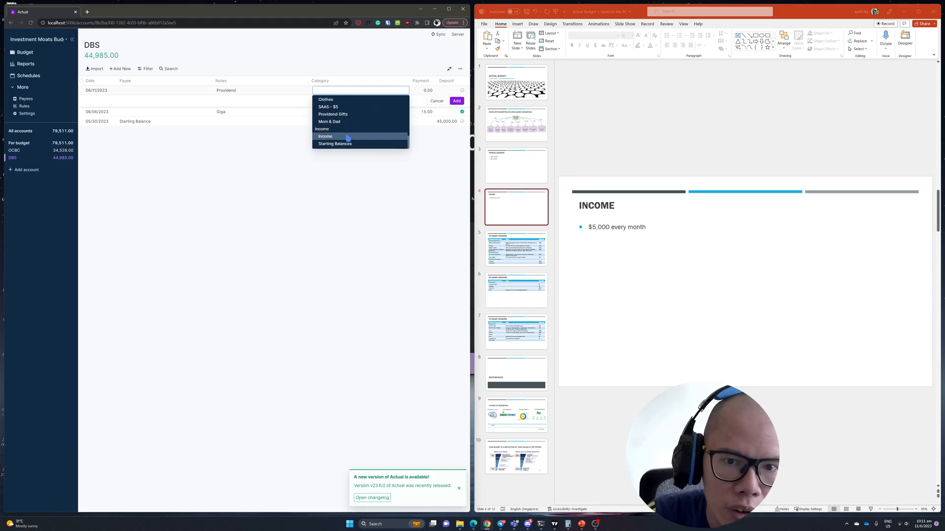
{"action": "left_click", "coordinate": [348, 138]}
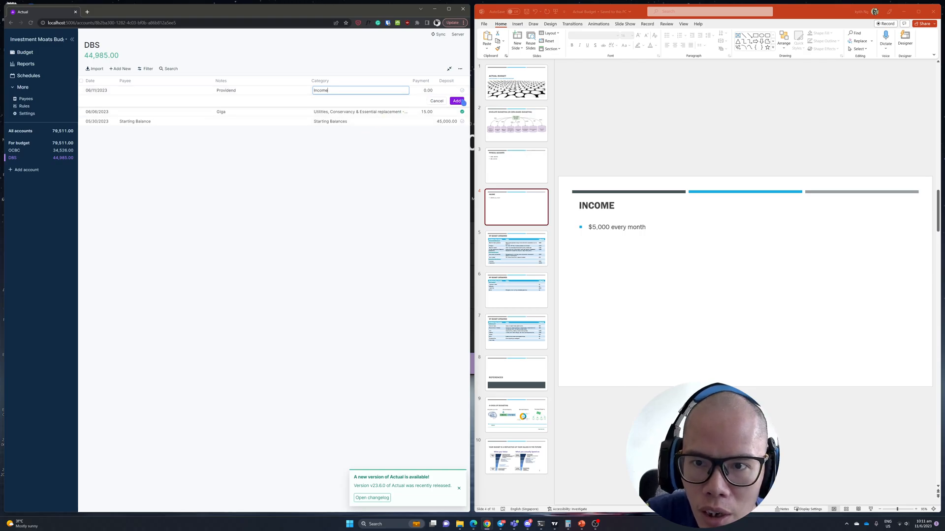
Set the Providend transaction's deposit to 5000, mark it cleared, and add it to the DBS account
{"action": "left_click", "coordinate": [450, 91]}
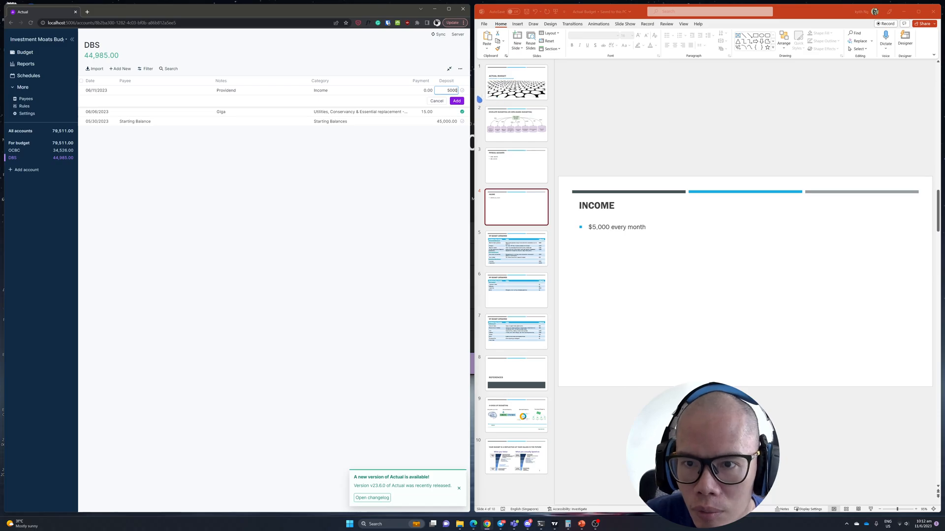
{"action": "left_click", "coordinate": [461, 91]}
{"action": "left_click", "coordinate": [461, 105]}
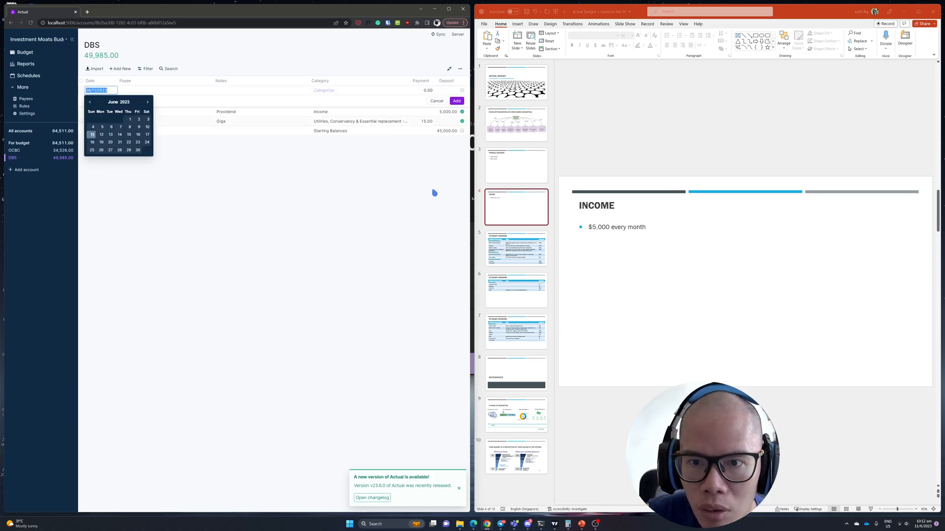
{"action": "left_click", "coordinate": [261, 183]}
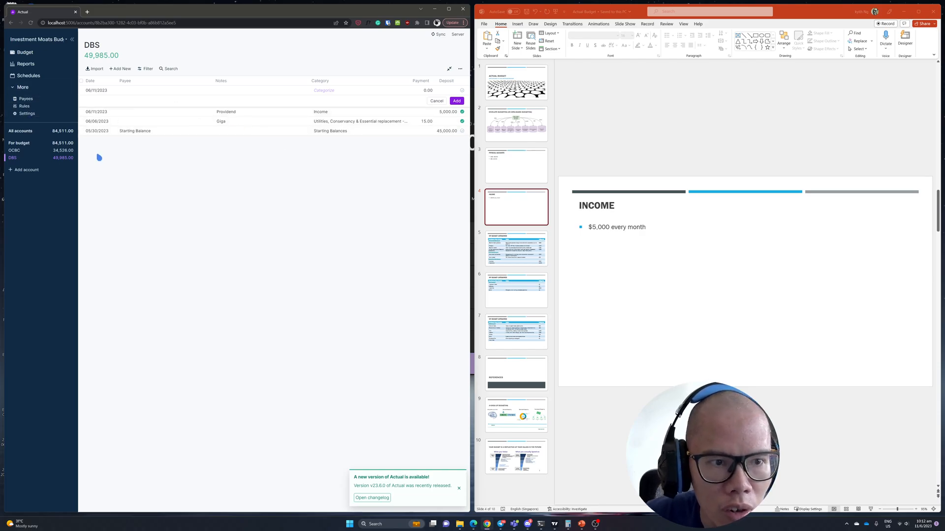
Following the budget categories slide, budget June's Essential Inflexible Spend: food and groceries 380, Transport 120, Essential Medical 160, Utilities 255
{"action": "left_click", "coordinate": [52, 53]}
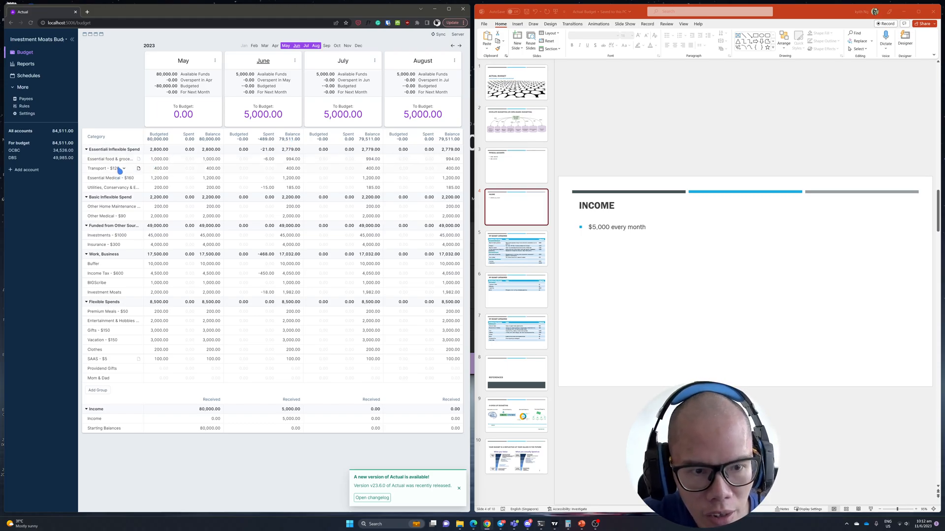
{"action": "left_click", "coordinate": [523, 255]}
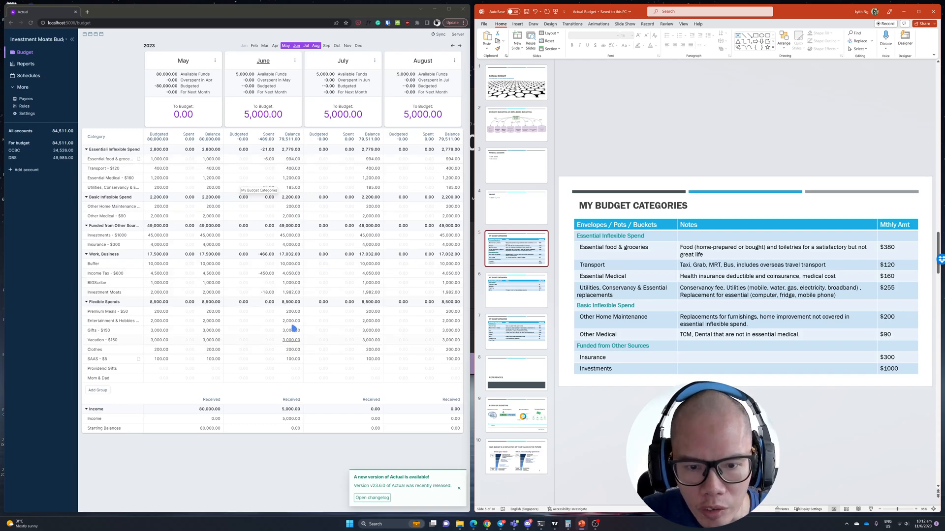
{"action": "left_click", "coordinate": [242, 162]}
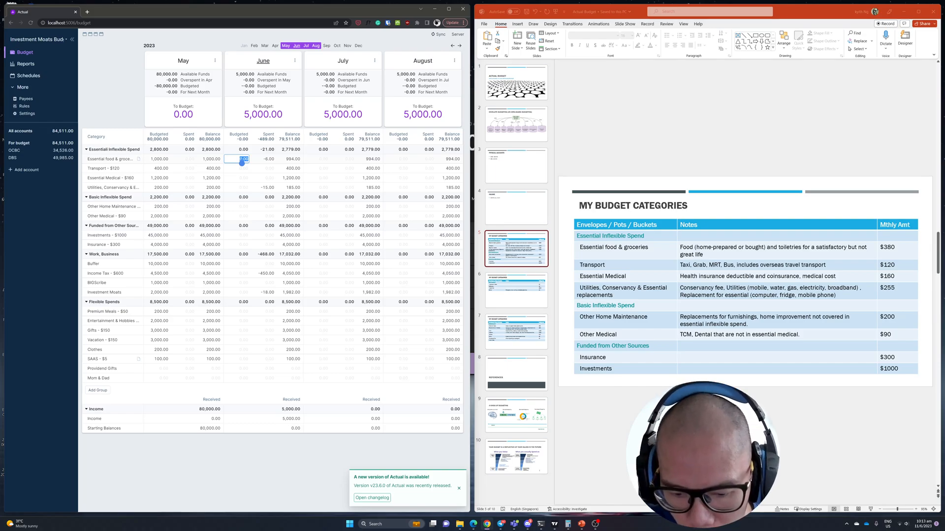
{"action": "type", "text": "380"}
{"action": "key", "text": "Return"}
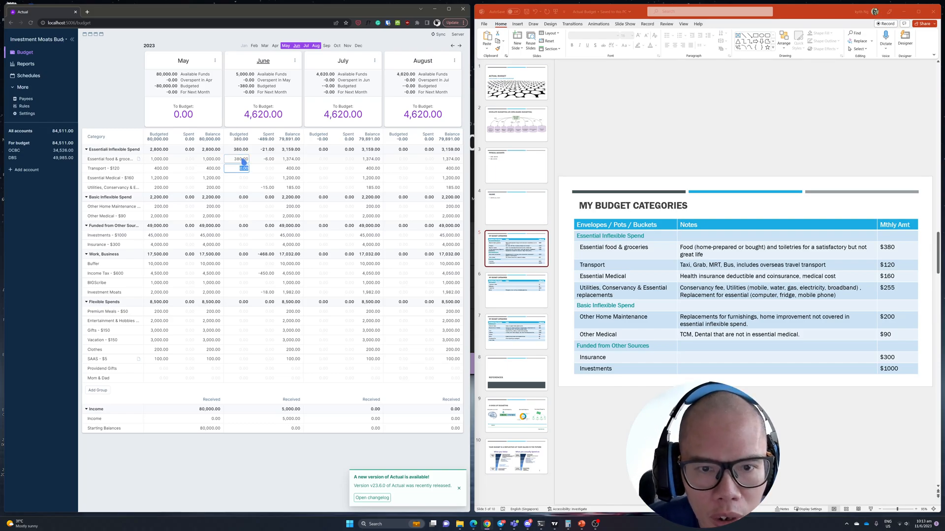
{"action": "type", "text": "120"}
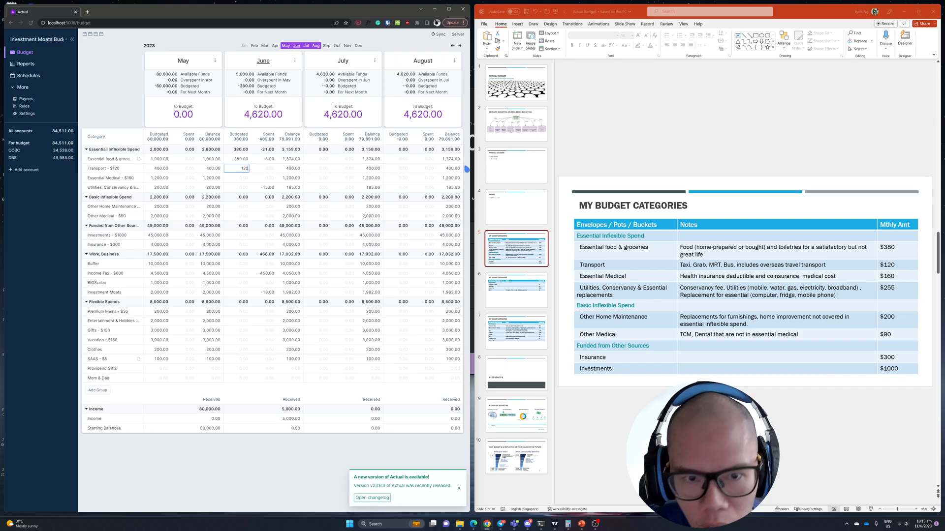
{"action": "key", "text": "Return"}
{"action": "type", "text": "160"}
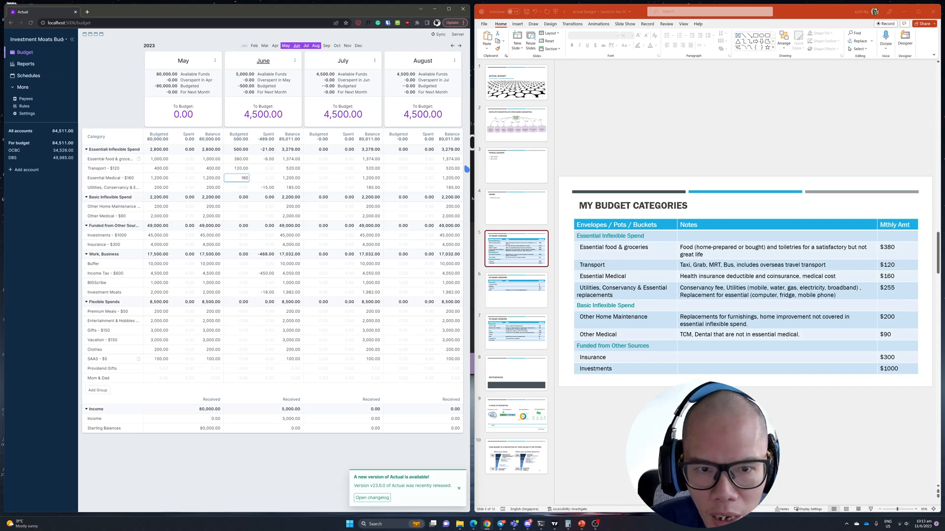
{"action": "key", "text": "Return"}
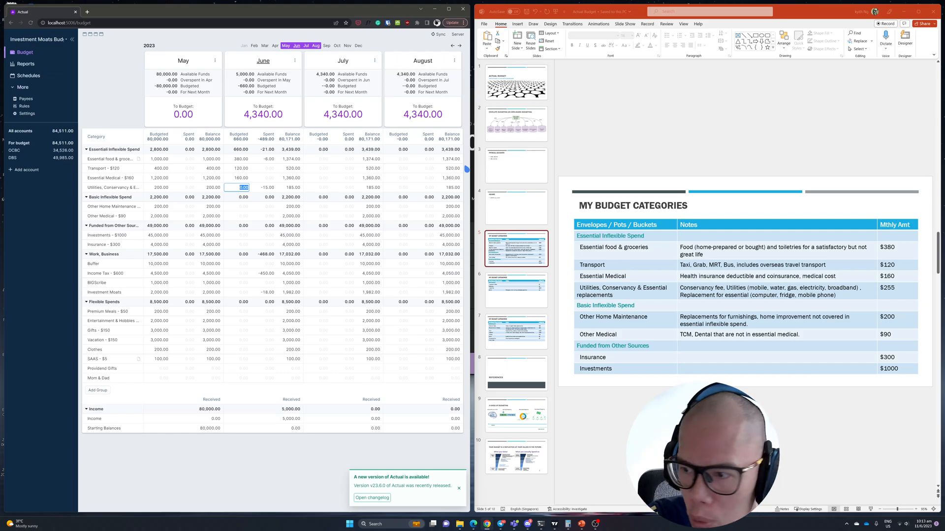
{"action": "type", "text": "255"}
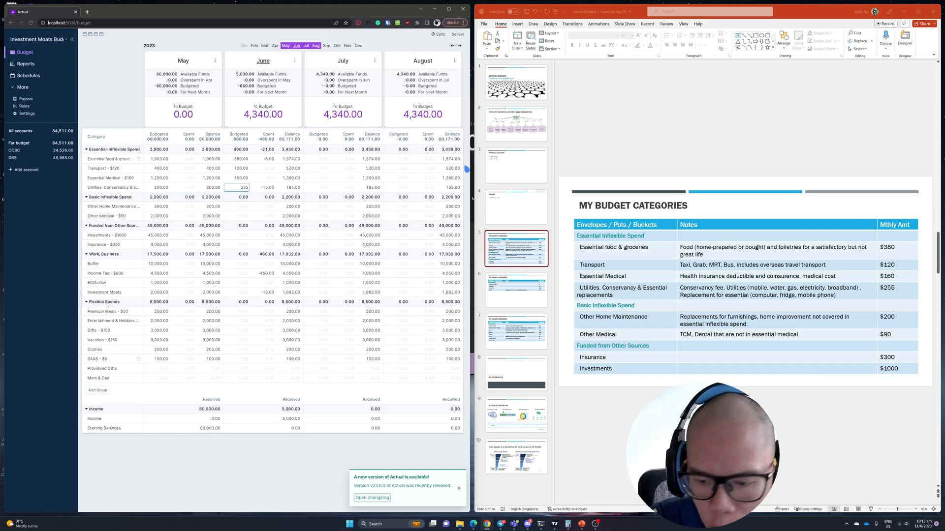
{"action": "key", "text": "Return"}
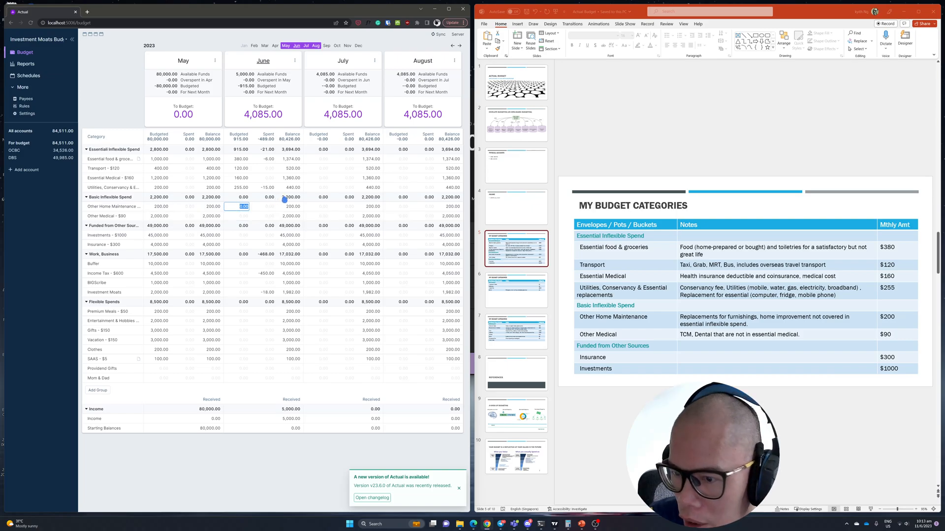
Set the June budget to 200 for Other Home Maintenance, 1000 for Investments, and 300 for Insurance
{"action": "type", "text": "200"}
{"action": "key", "text": "Return"}
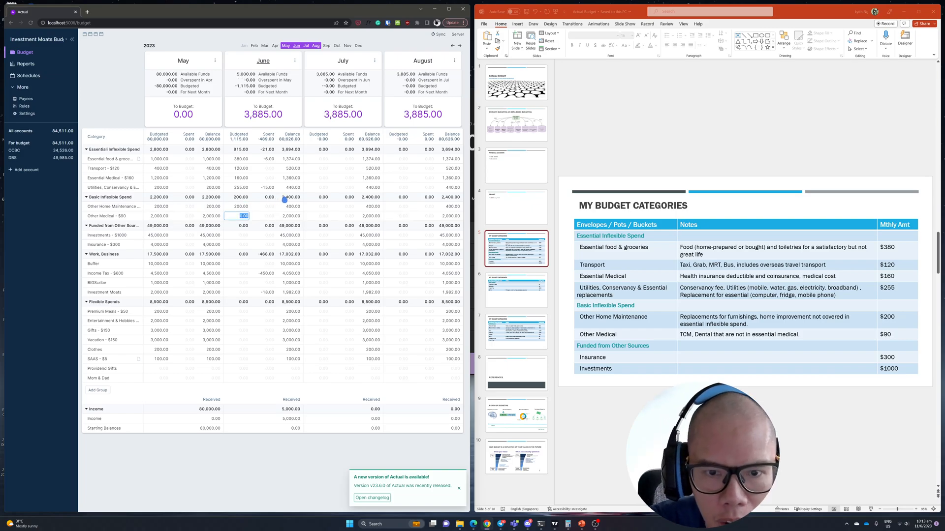
{"action": "left_click", "coordinate": [241, 238]}
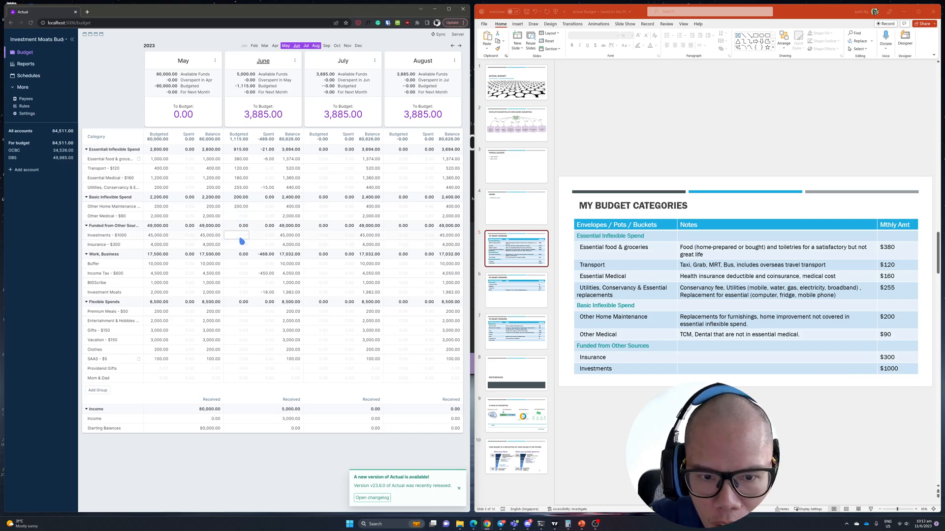
{"action": "type", "text": "1000"}
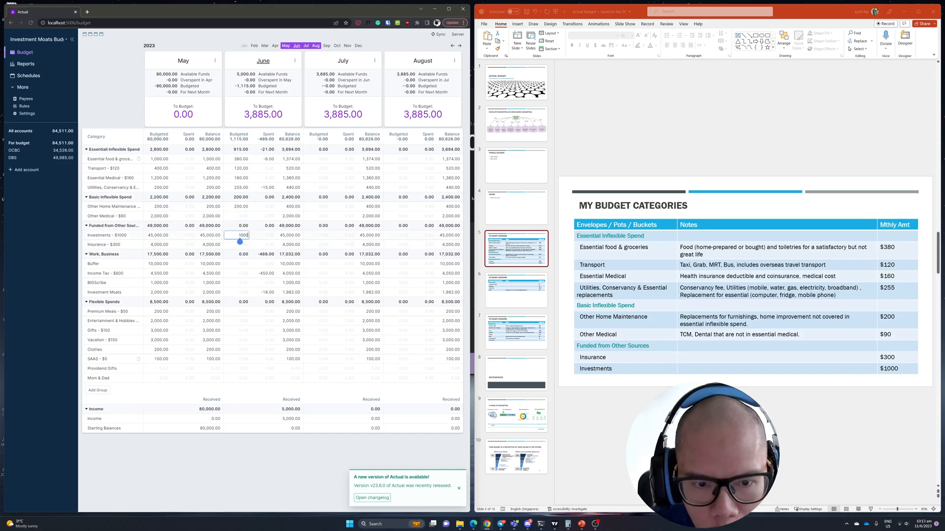
{"action": "key", "text": "Return"}
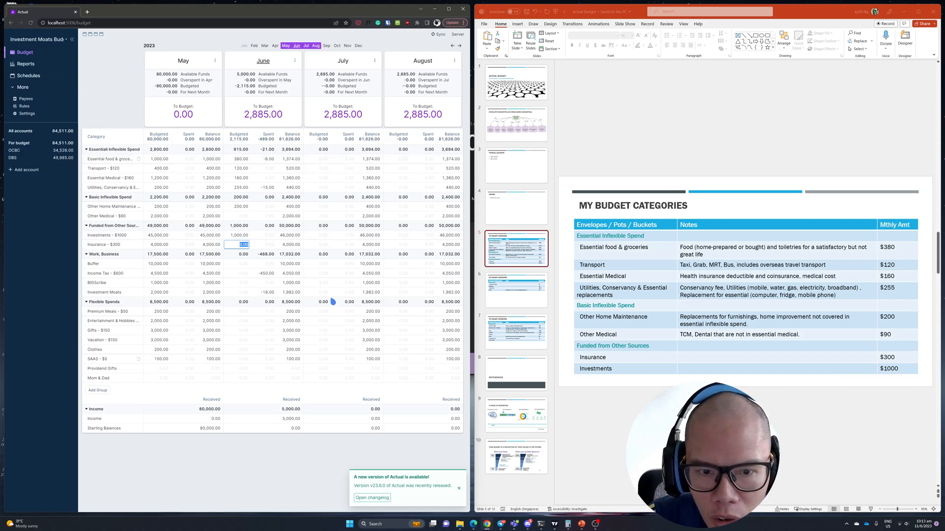
{"action": "type", "text": "30"}
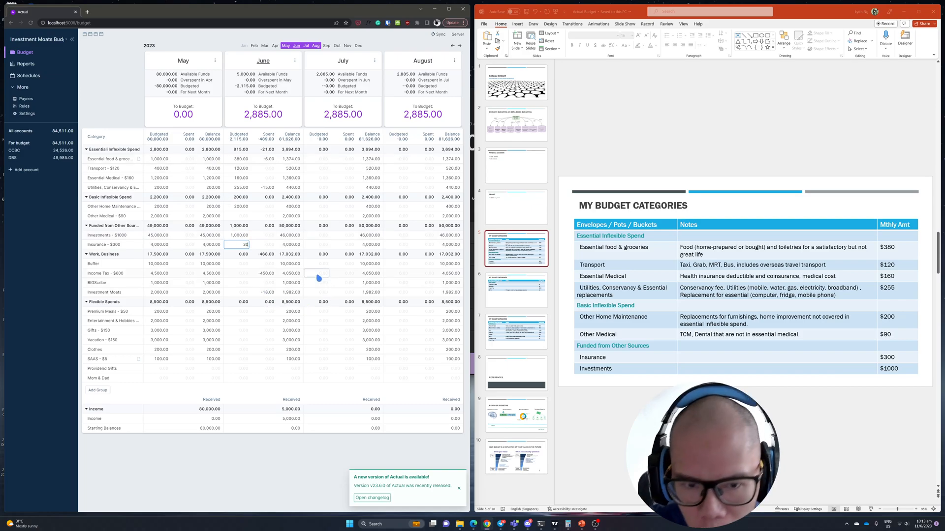
{"action": "key", "text": "Return"}
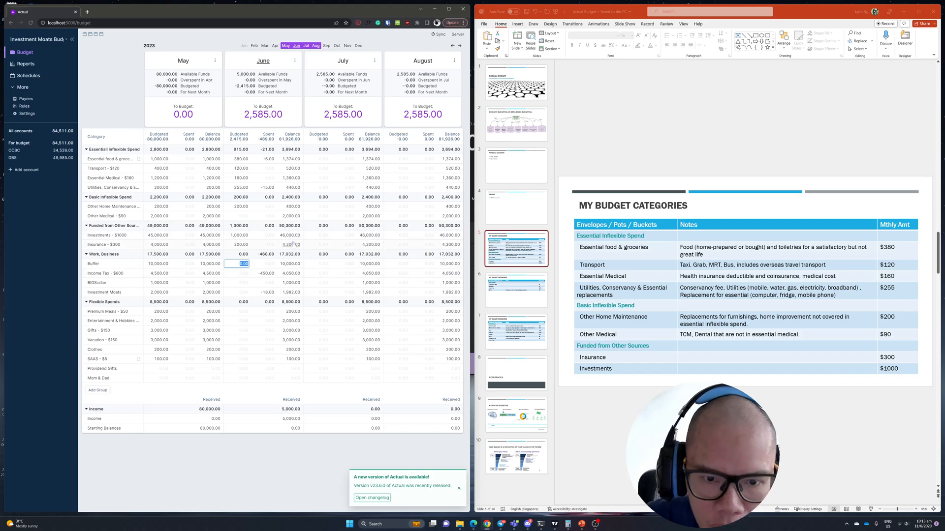
Set the June budget for Income Tax to 600
{"action": "left_click", "coordinate": [237, 273]}
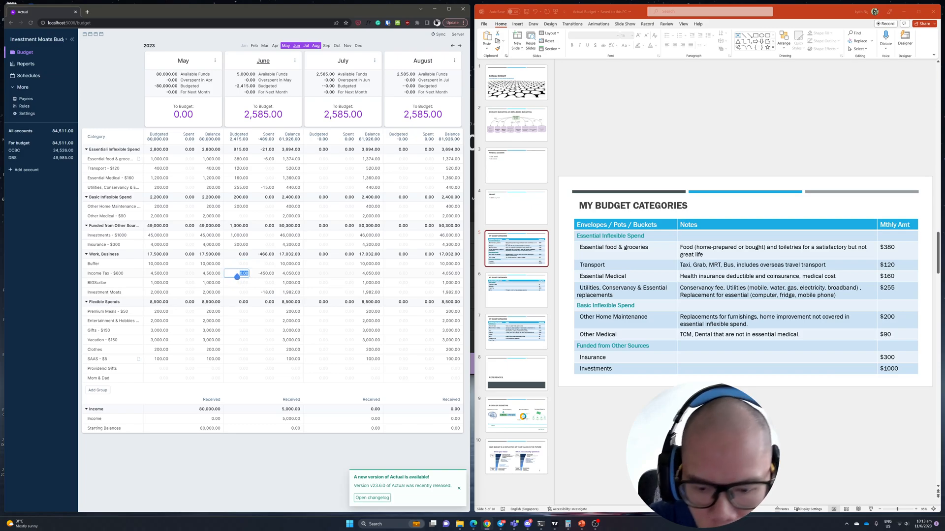
{"action": "type", "text": "600"}
{"action": "key", "text": "Return"}
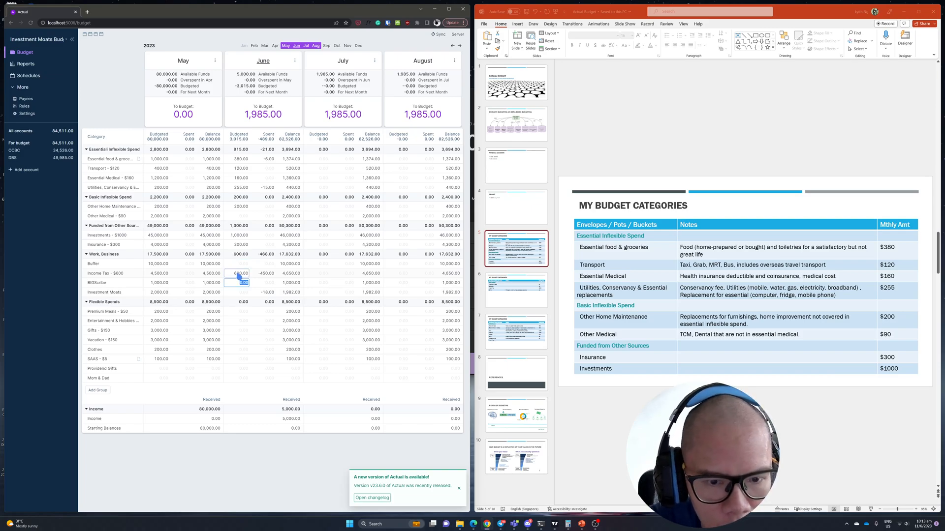
Set the June budget to 200 for Premium Meals, 200 for Entertainment & Hobbies, and 150 for Gifts
{"action": "left_click", "coordinate": [237, 312]}
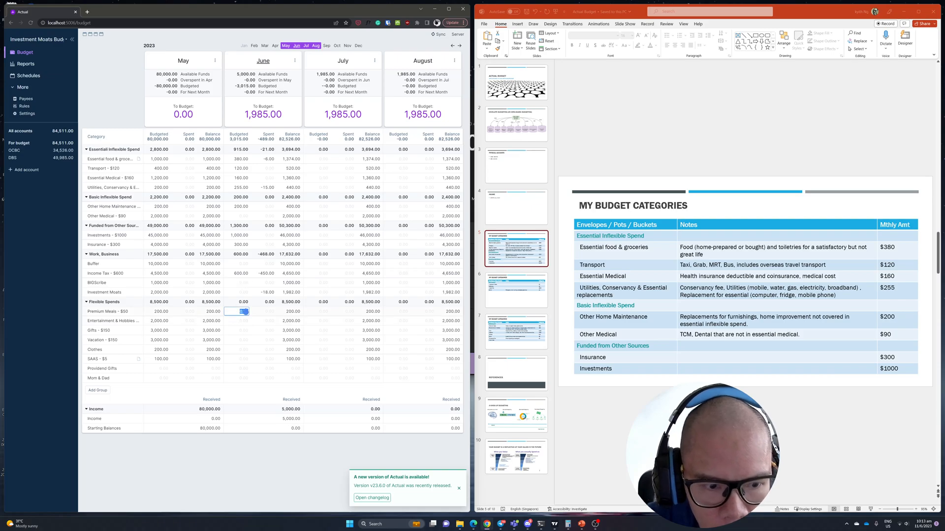
{"action": "type", "text": "2"}
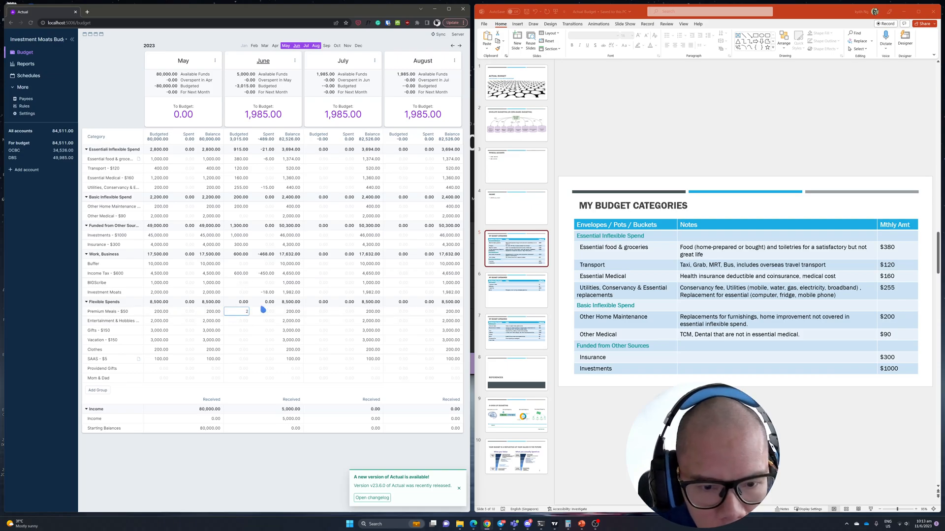
{"action": "type", "text": "00"}
{"action": "key", "text": "Return"}
{"action": "type", "text": "200"}
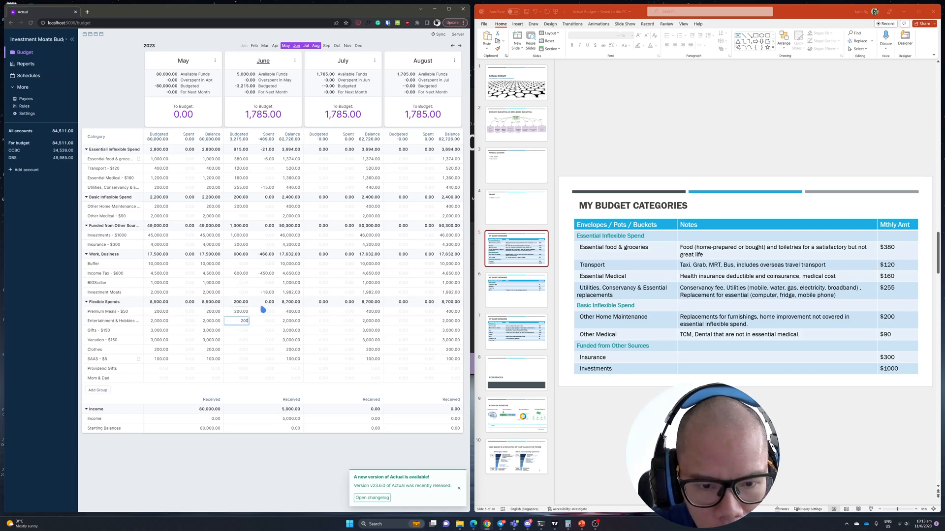
{"action": "key", "text": "Return"}
{"action": "type", "text": "1"}
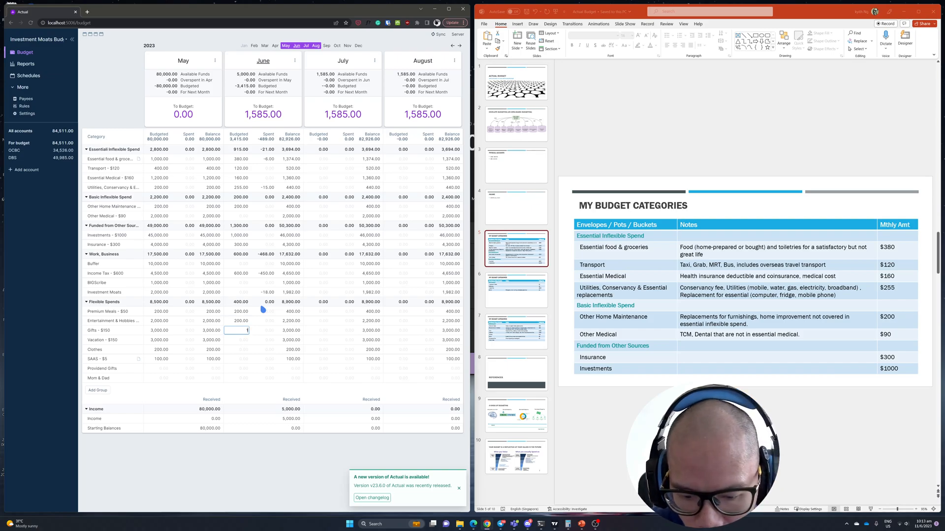
{"action": "type", "text": "50"}
{"action": "key", "text": "Return"}
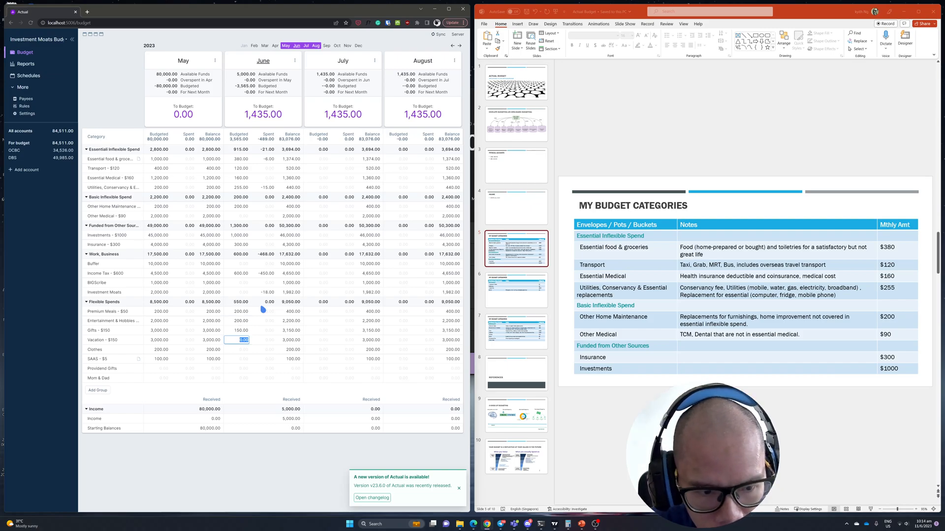
Set the June budget to 150 for Vacation, 100 for Clothes, and 5 for SAAS
{"action": "type", "text": "150"}
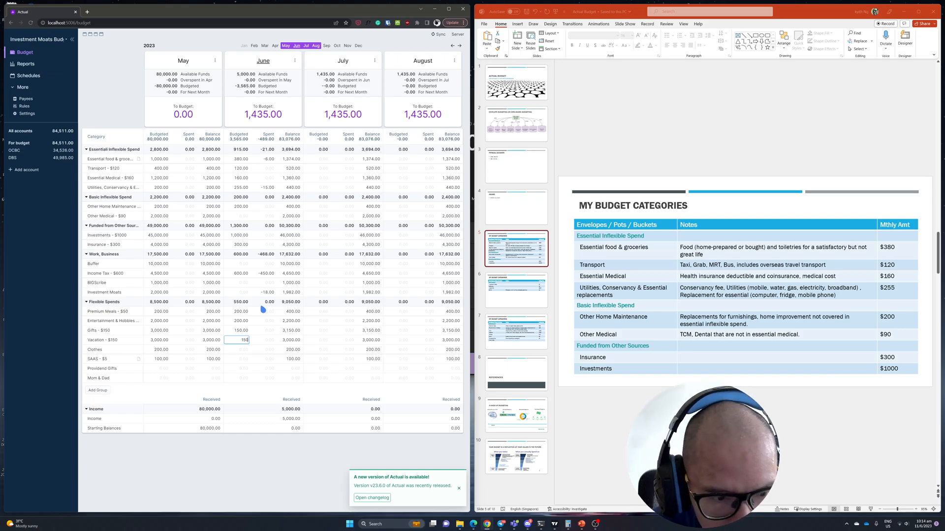
{"action": "key", "text": "Return"}
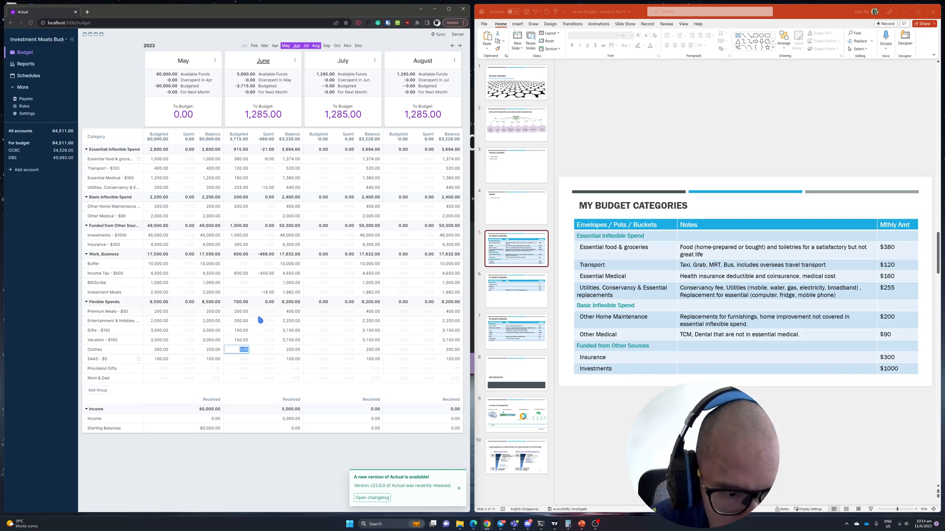
{"action": "type", "text": "100"}
{"action": "key", "text": "Return"}
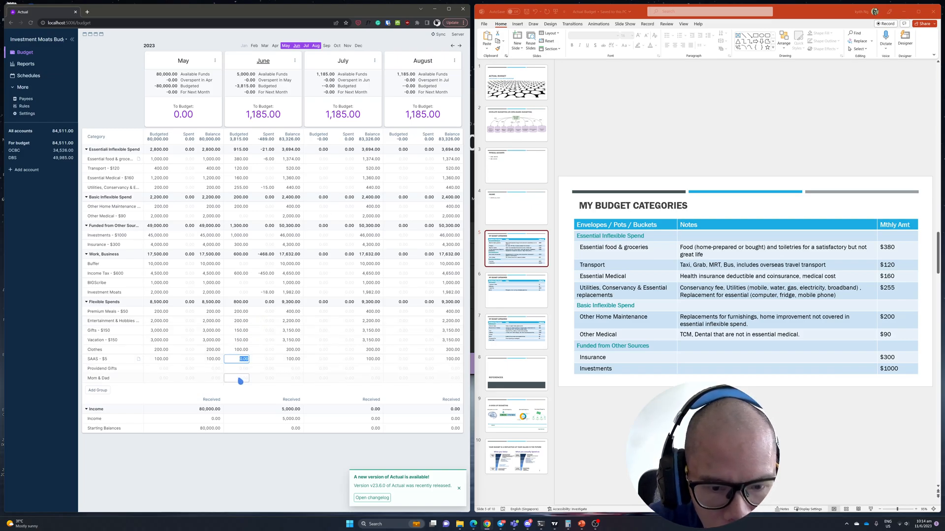
{"action": "type", "text": "5"}
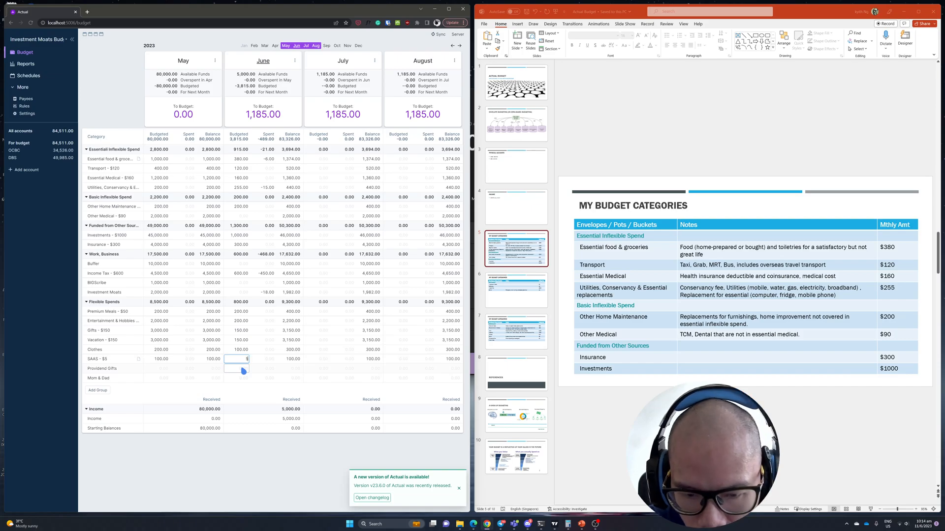
{"action": "key", "text": "Return"}
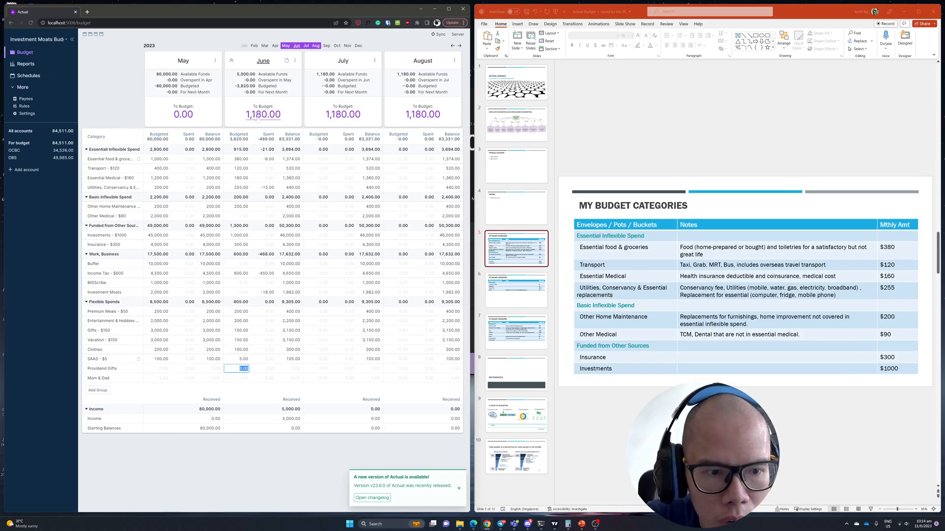
Assign 1,180 to Buffer in the June budget and maximize the budget window
{"action": "left_click", "coordinate": [240, 266]}
{"action": "type", "text": "1,"}
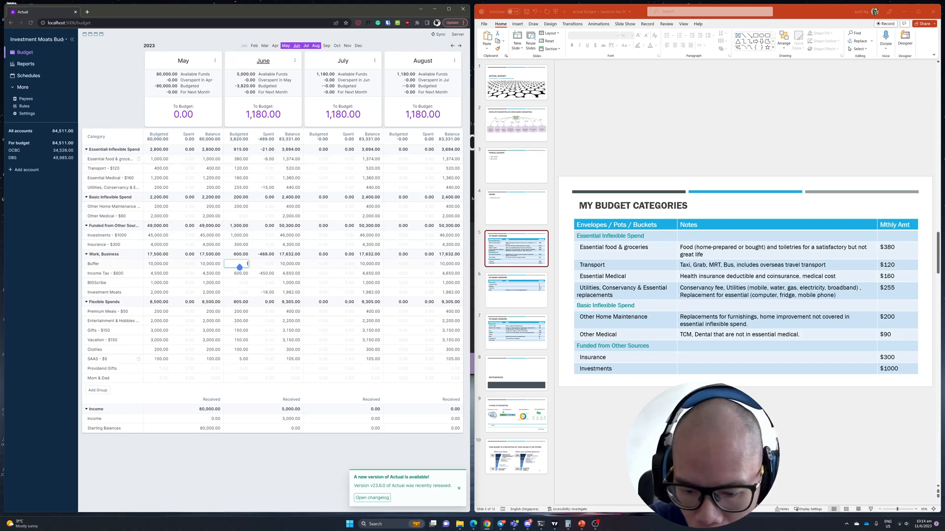
{"action": "type", "text": "180"}
{"action": "key", "text": "Return"}
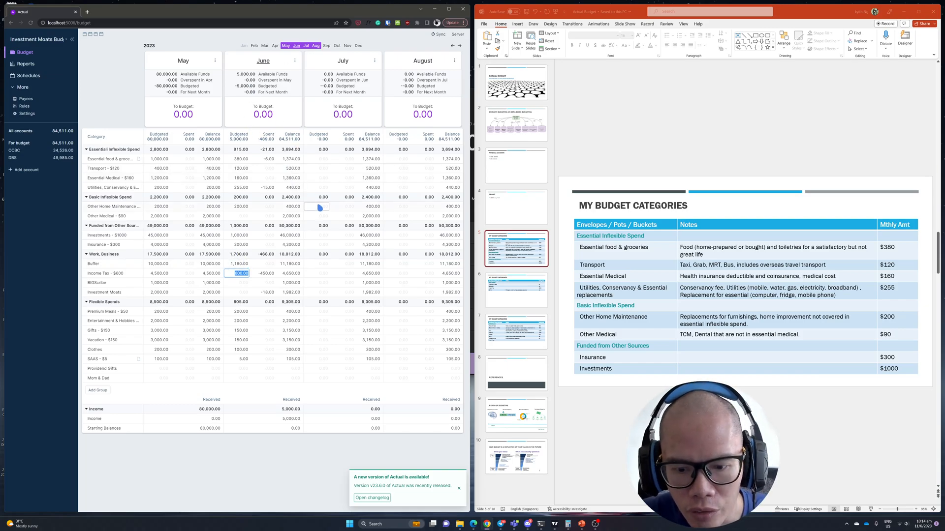
{"action": "left_click", "coordinate": [448, 9]}
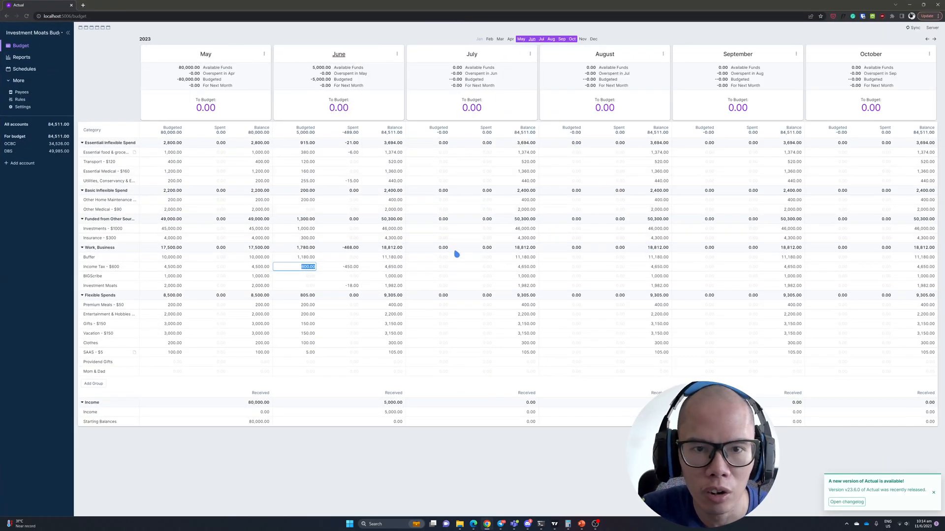